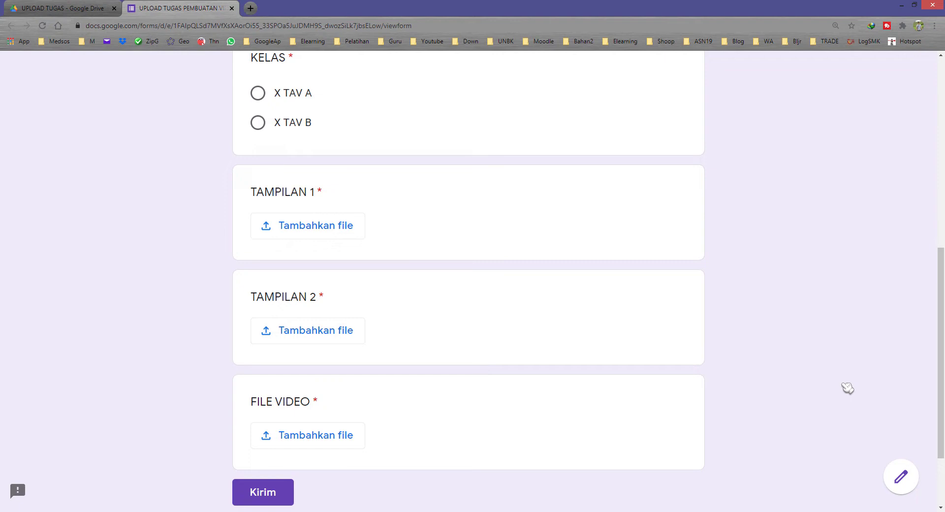
- Review the UPLOAD TUGAS PEMBUATAN VIDEO form from its title down to the FILE VIDEO upload question
{"action": "scroll", "coordinate": [848, 388], "scroll_direction": "up", "scroll_amount": 8}
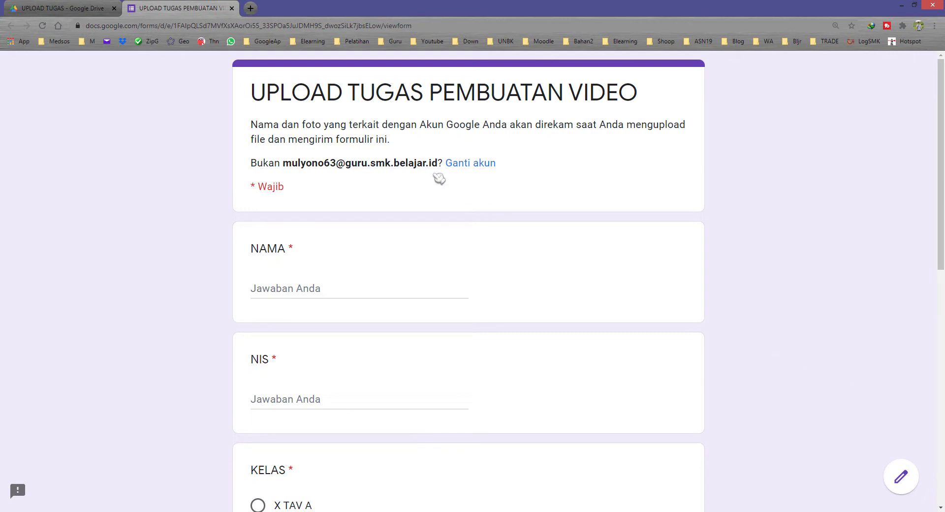
{"action": "left_click_drag", "start_coordinate": [310, 94], "coordinate": [619, 94]}
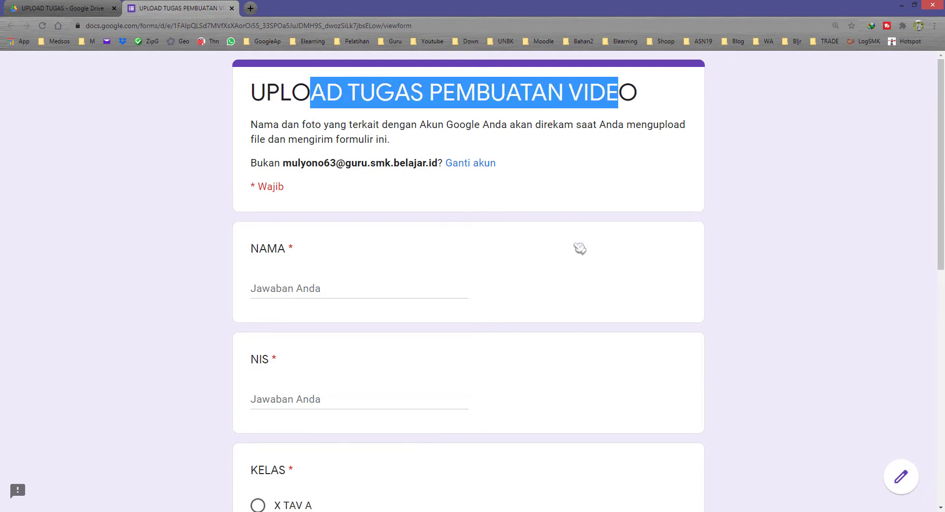
{"action": "scroll", "coordinate": [591, 278], "scroll_direction": "down", "scroll_amount": 4}
{"action": "scroll", "coordinate": [228, 327], "scroll_direction": "down", "scroll_amount": 6}
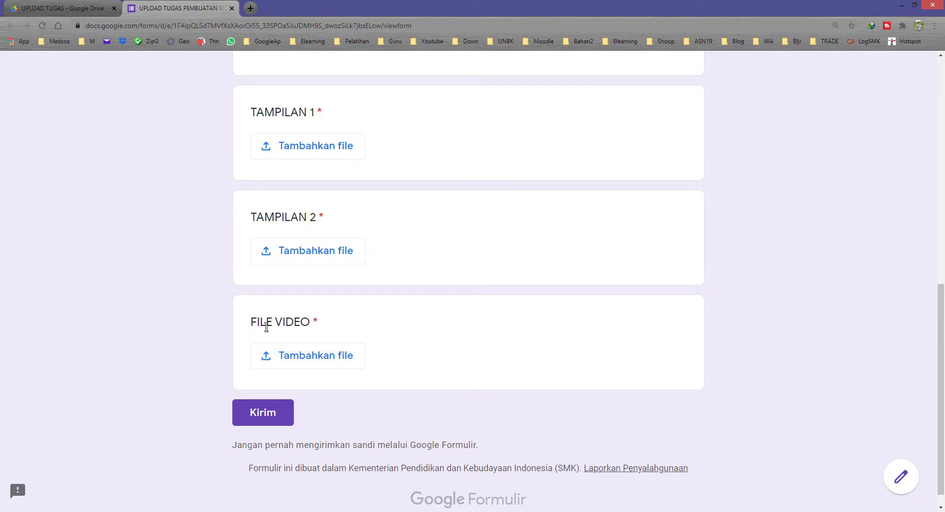
{"action": "left_click_drag", "start_coordinate": [260, 324], "coordinate": [329, 328]}
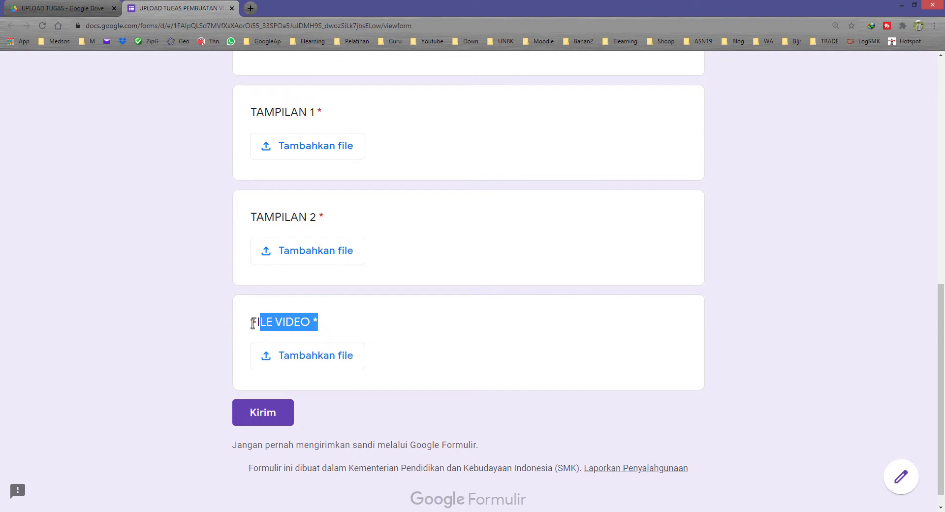
{"action": "left_click", "coordinate": [273, 324]}
{"action": "triple_click", "coordinate": [273, 324]}
{"action": "left_click", "coordinate": [263, 323]}
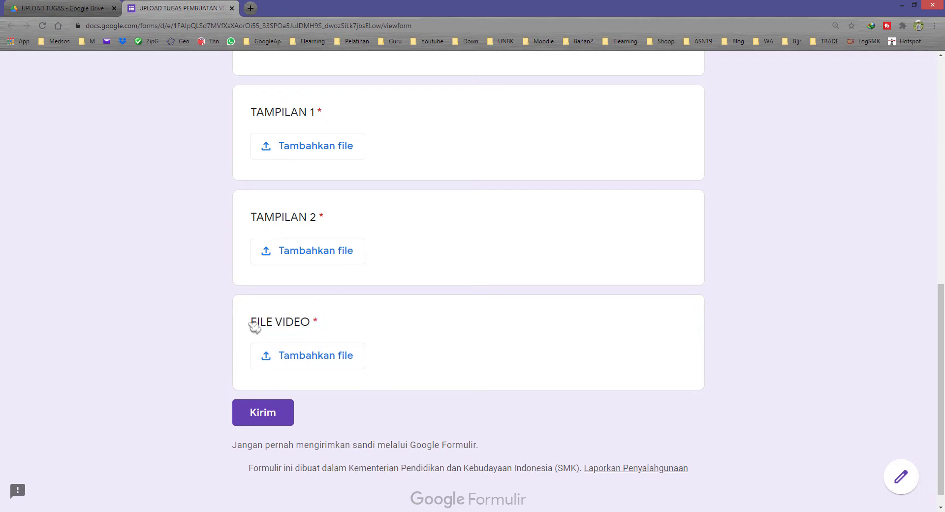
{"action": "triple_click", "coordinate": [252, 322]}
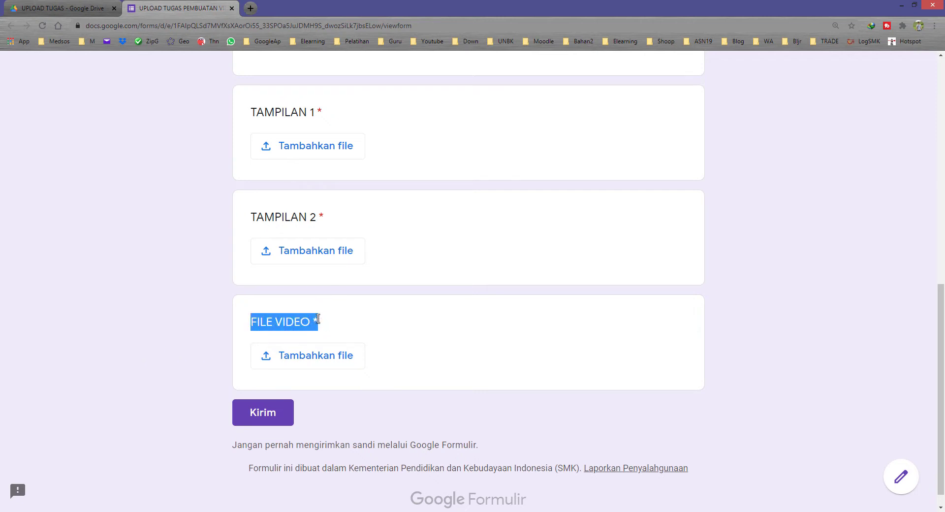
{"action": "left_click", "coordinate": [179, 320]}
{"action": "scroll", "coordinate": [182, 342], "scroll_direction": "up", "scroll_amount": 1}
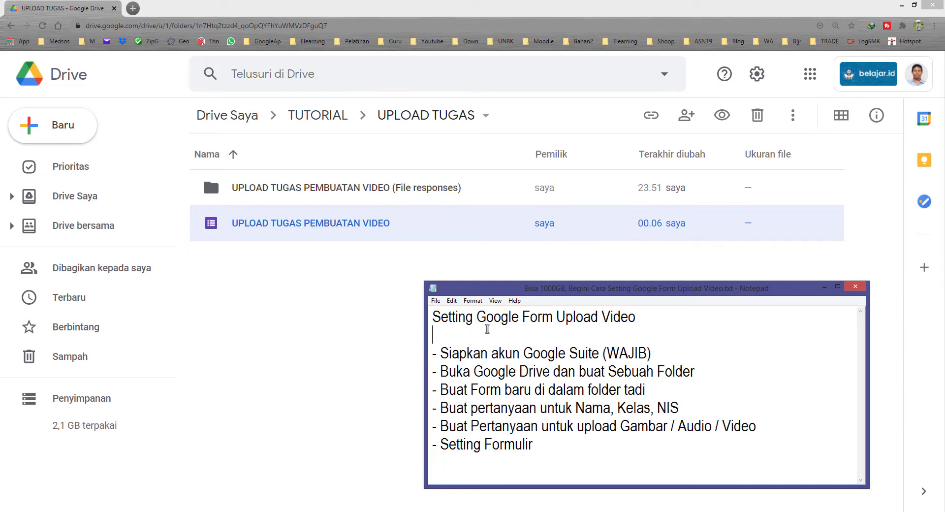
- Read the checklist item in Notepad about preparing a Google Suite account
{"action": "left_click_drag", "start_coordinate": [662, 356], "coordinate": [433, 357]}
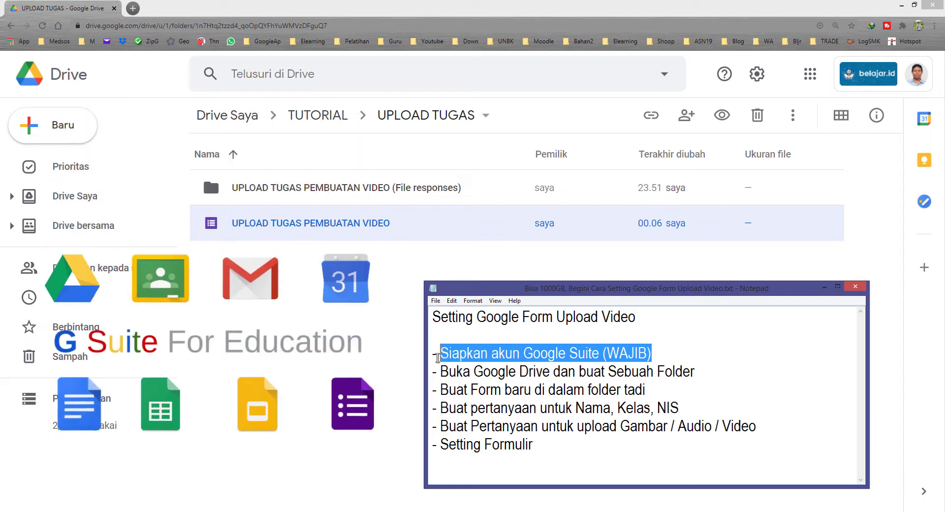
{"action": "left_click", "coordinate": [460, 354]}
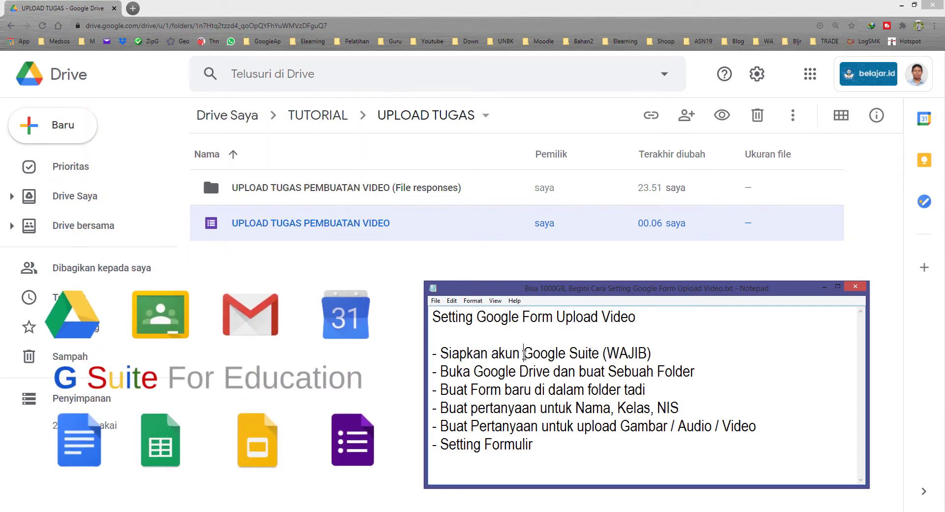
{"action": "left_click_drag", "start_coordinate": [523, 353], "coordinate": [662, 355]}
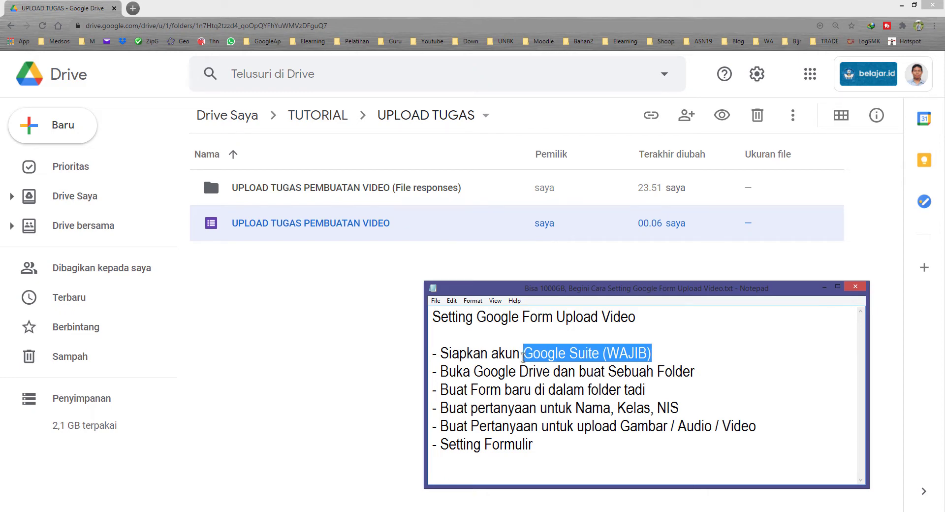
- Return to Google Drive and examine the signed-in account's e-mail domain and the other available accounts
{"action": "left_click", "coordinate": [527, 276]}
{"action": "left_click", "coordinate": [866, 77]}
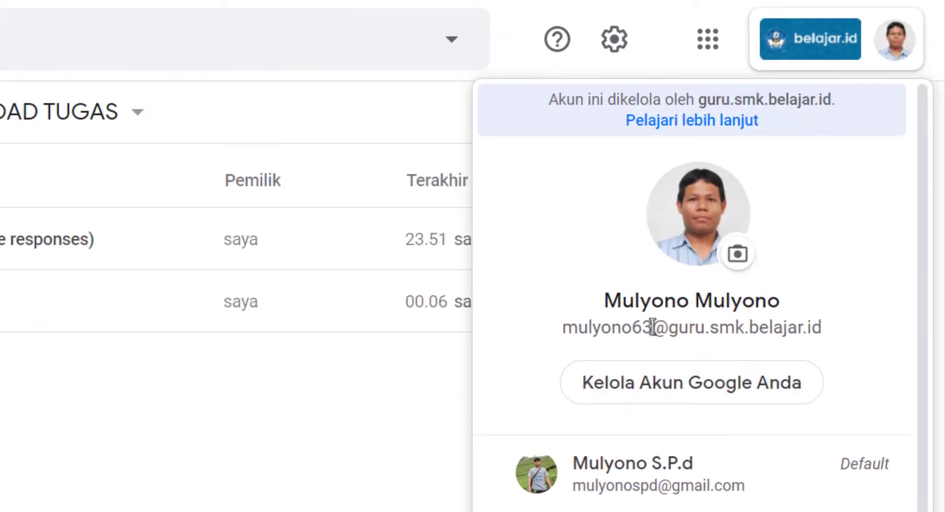
{"action": "left_click_drag", "start_coordinate": [653, 326], "coordinate": [846, 335]}
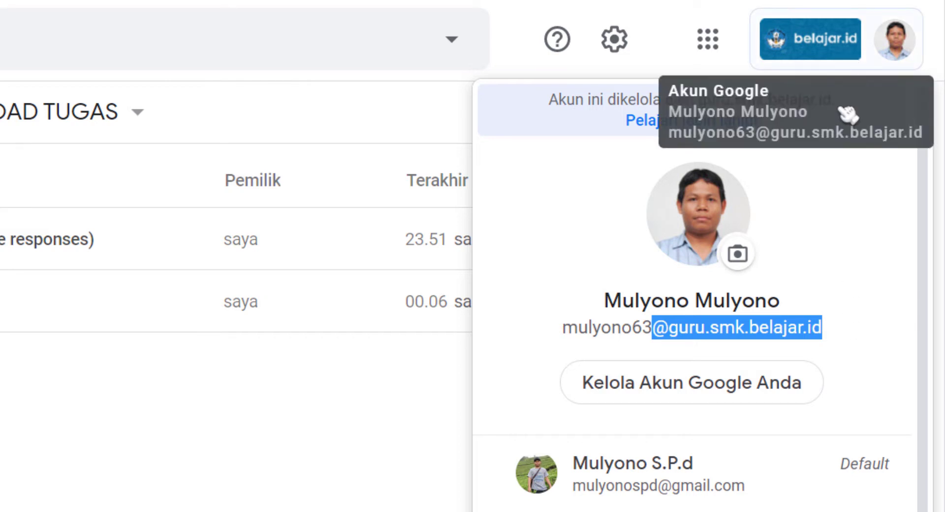
{"action": "scroll", "coordinate": [723, 482], "scroll_direction": "down", "scroll_amount": 3}
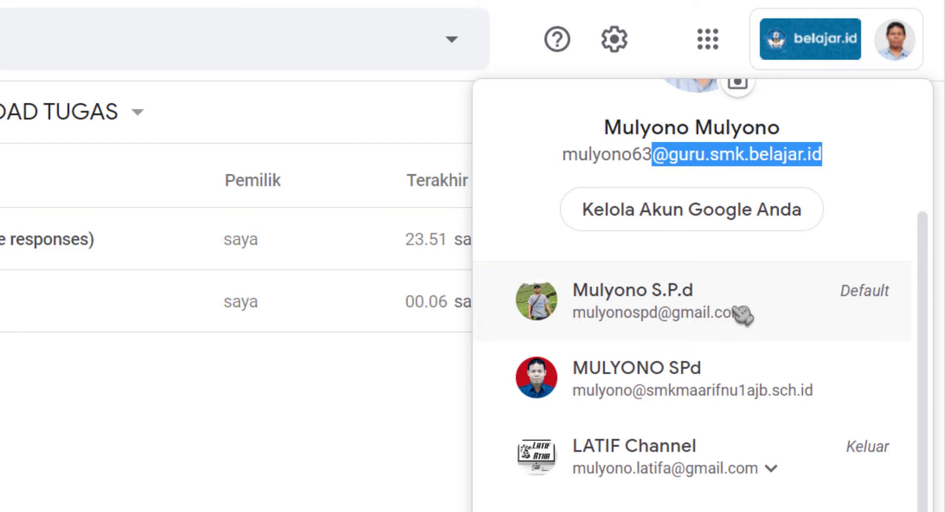
{"action": "scroll", "coordinate": [741, 313], "scroll_direction": "up", "scroll_amount": 2}
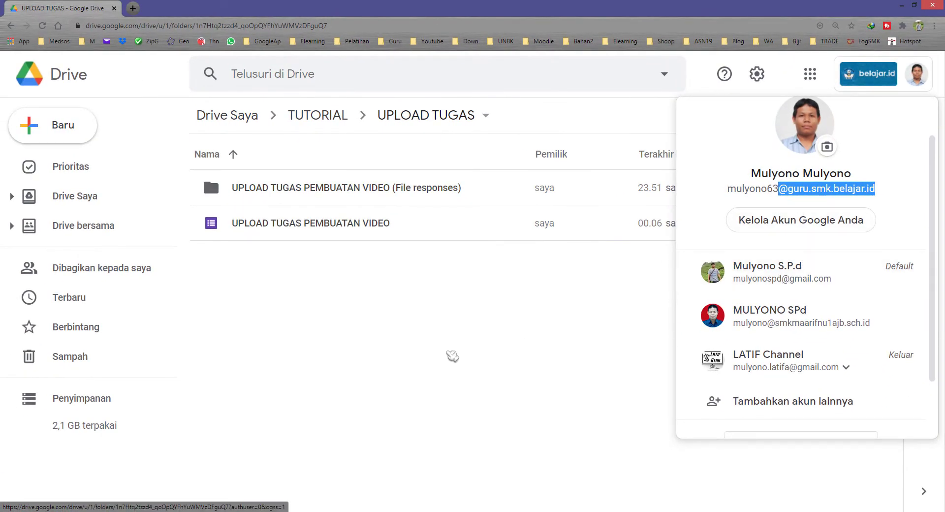
{"action": "left_click", "coordinate": [446, 355]}
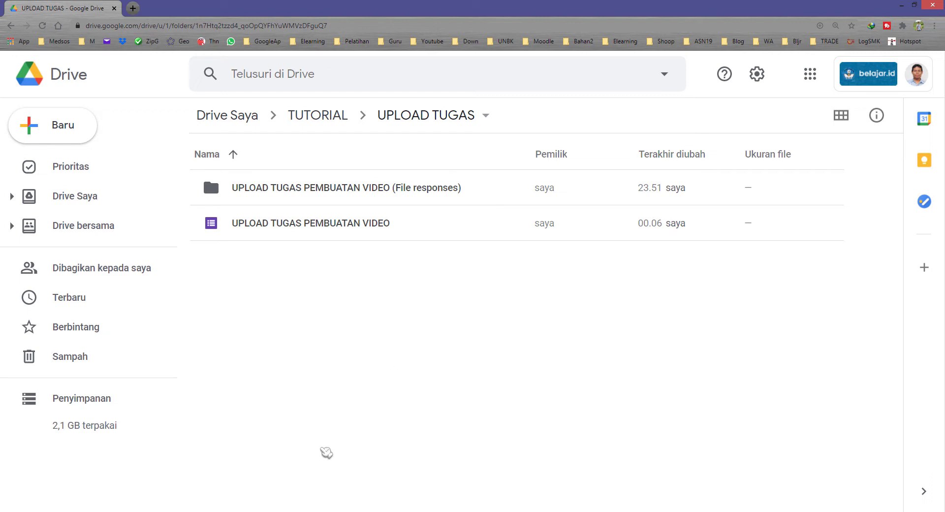
- Switch to the Notepad checklist and read the items on the Google Suite account and on creating a Google Drive folder
{"action": "left_click", "coordinate": [180, 509]}
{"action": "left_click", "coordinate": [560, 372]}
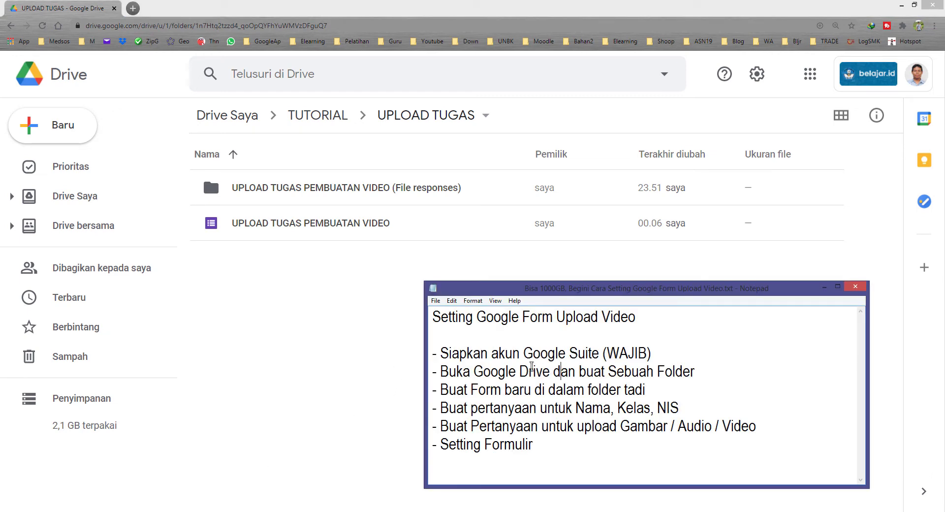
{"action": "left_click_drag", "start_coordinate": [524, 354], "coordinate": [664, 356]}
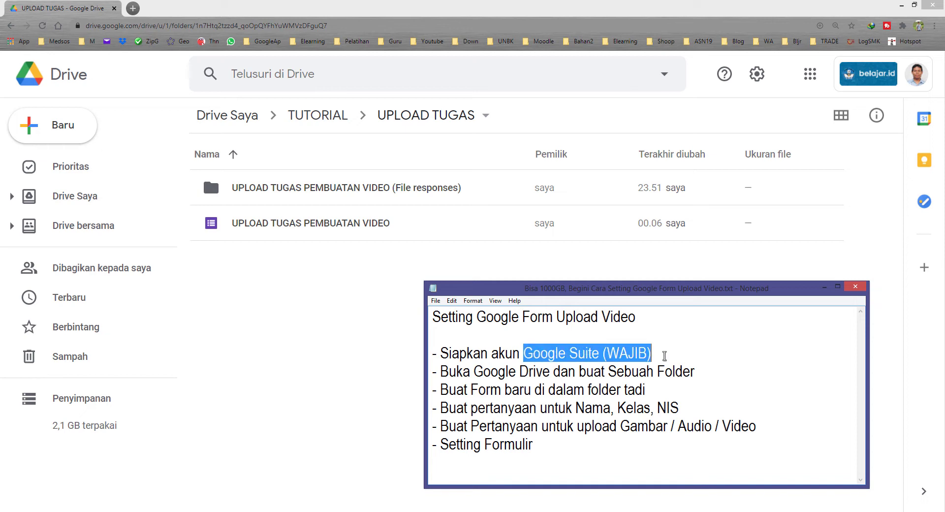
{"action": "left_click_drag", "start_coordinate": [441, 372], "coordinate": [552, 372]}
{"action": "left_click", "coordinate": [266, 278]}
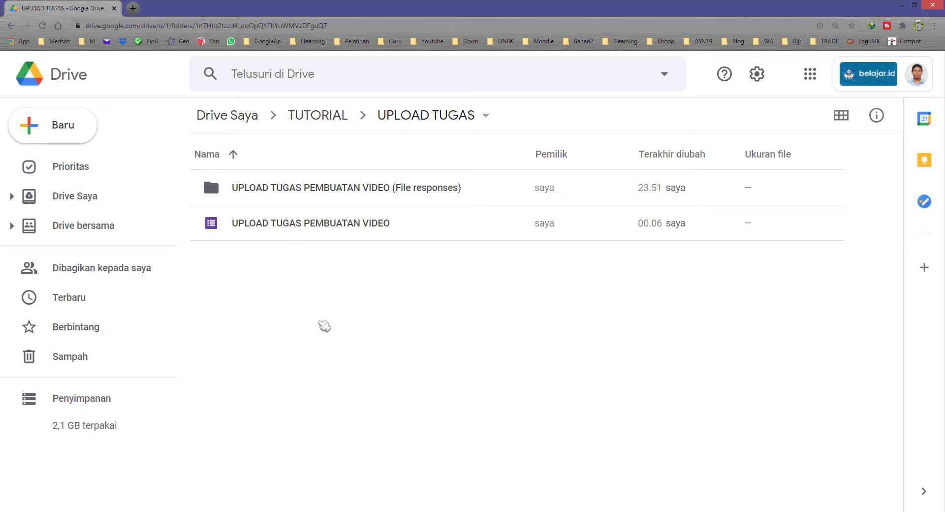
{"action": "key", "text": "alt+Tab"}
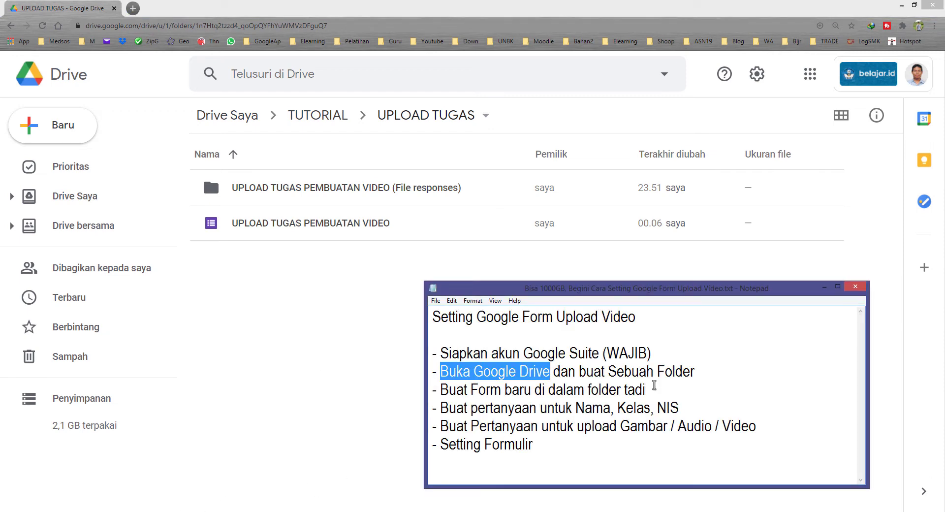
{"action": "left_click_drag", "start_coordinate": [694, 372], "coordinate": [547, 372]}
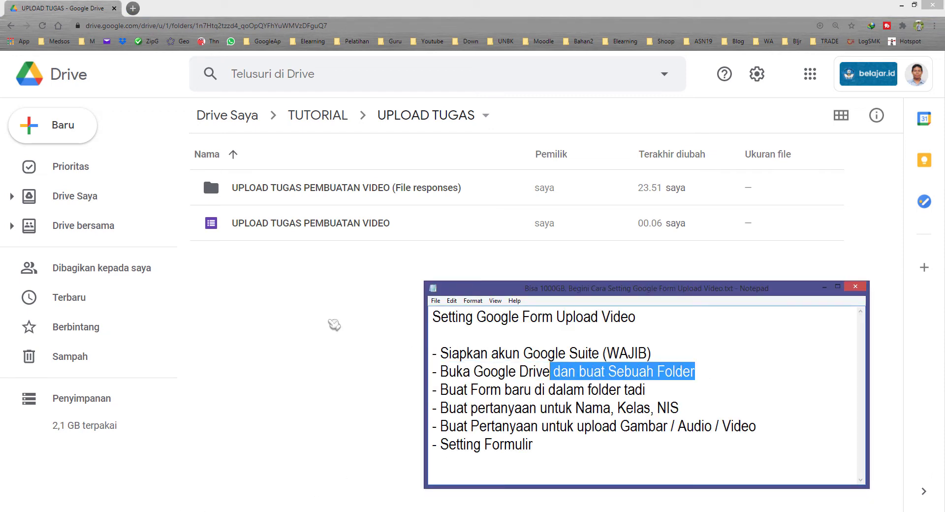
{"action": "left_click", "coordinate": [329, 323]}
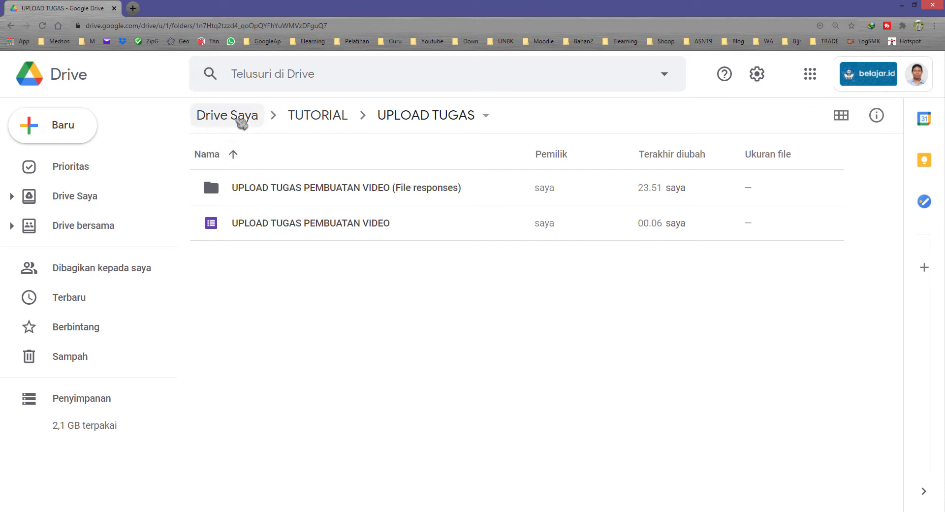
- Go to the top level of Drive Saya and open the TUTORIAL folder
{"action": "left_click", "coordinate": [243, 117]}
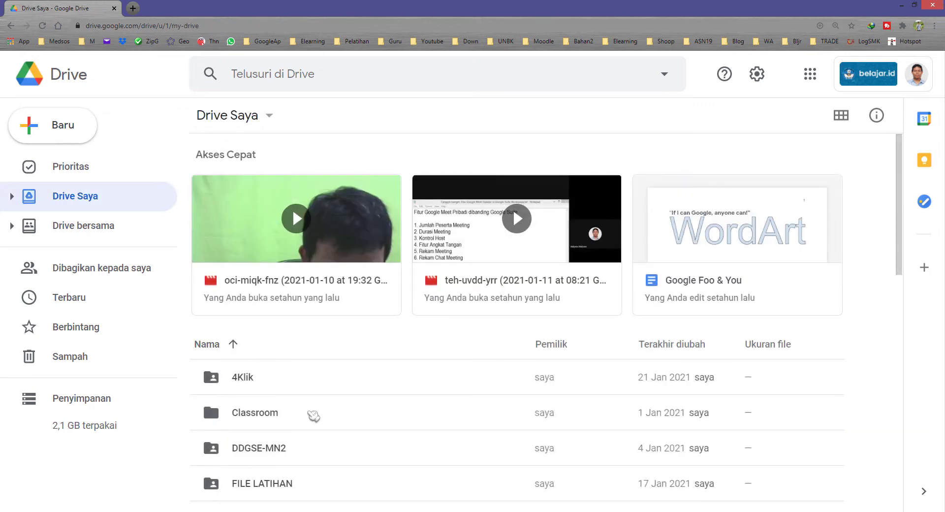
{"action": "scroll", "coordinate": [315, 413], "scroll_direction": "down", "scroll_amount": 1}
{"action": "scroll", "coordinate": [347, 418], "scroll_direction": "down", "scroll_amount": 1}
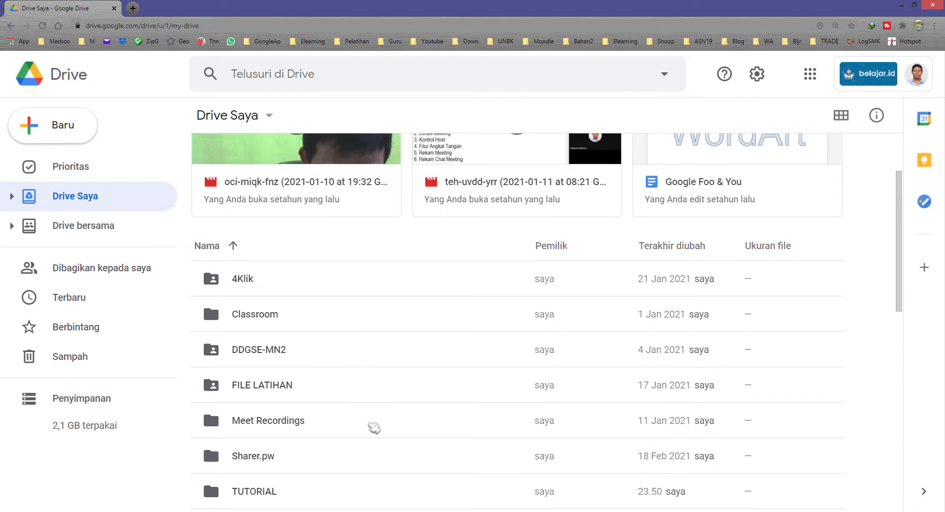
{"action": "scroll", "coordinate": [332, 445], "scroll_direction": "down", "scroll_amount": 2}
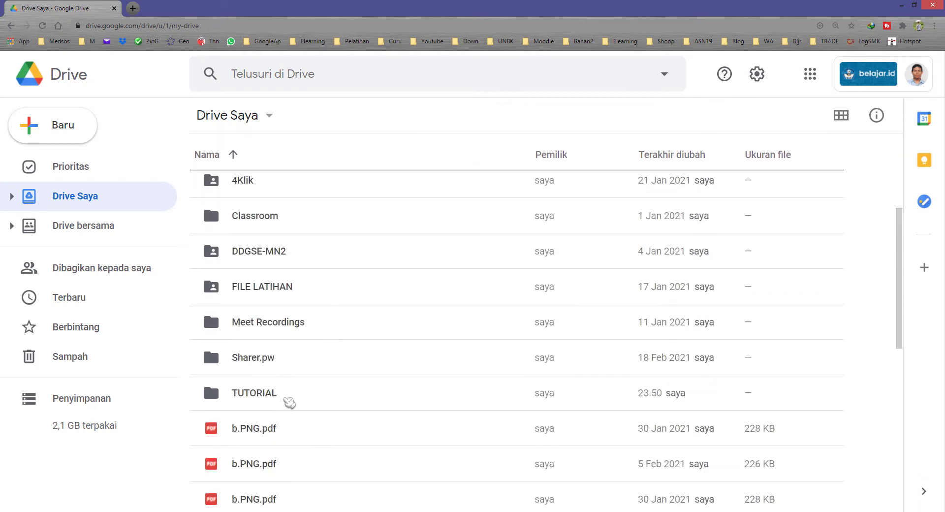
{"action": "double_click", "coordinate": [287, 398]}
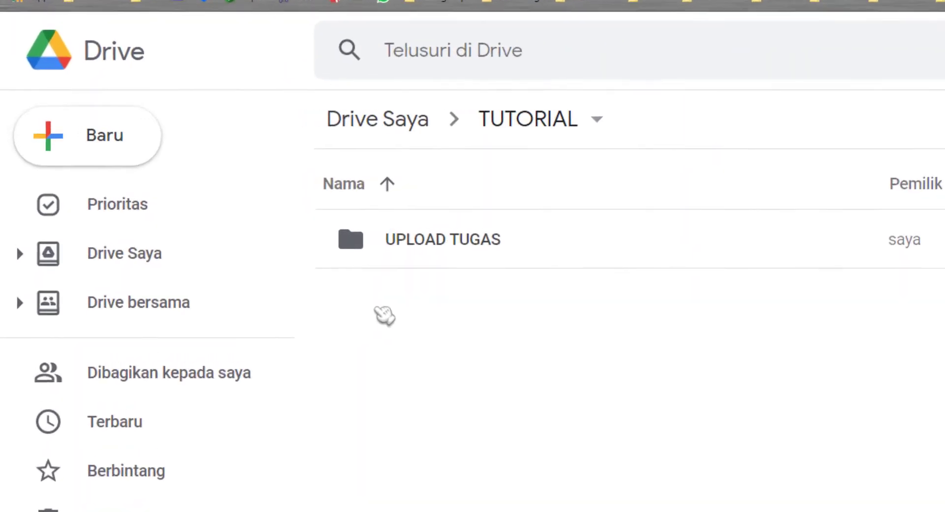
- Create a folder named TUGAS VIDEO inside the TUTORIAL folder and open it
{"action": "left_click", "coordinate": [141, 139]}
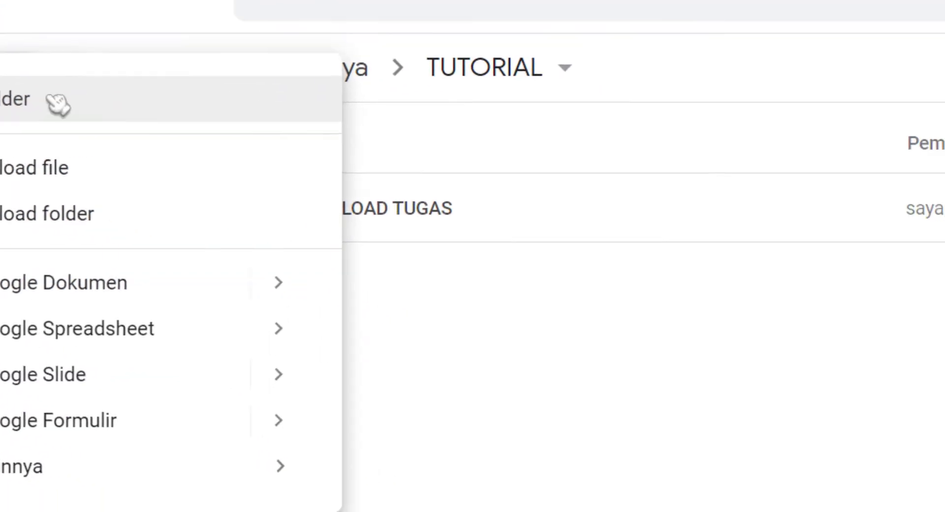
{"action": "left_click", "coordinate": [170, 147]}
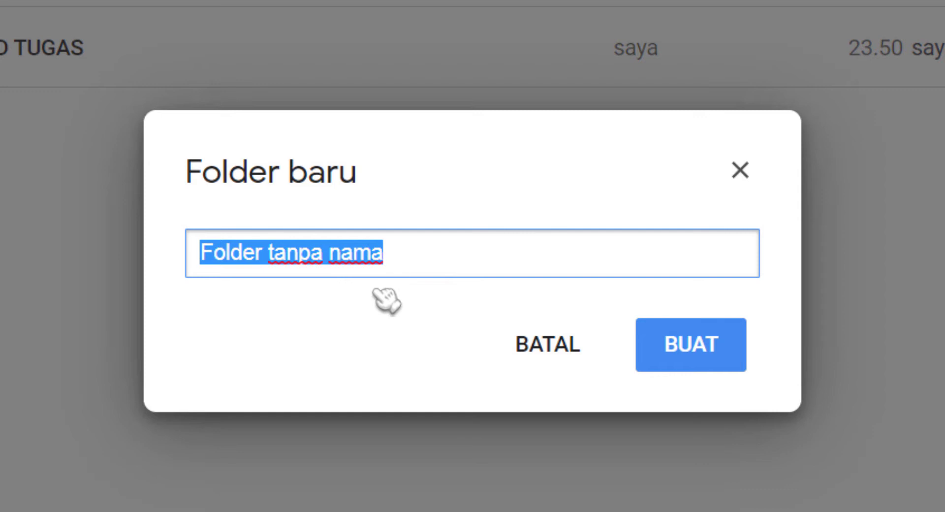
{"action": "type", "text": "TUGAS VIDEO"}
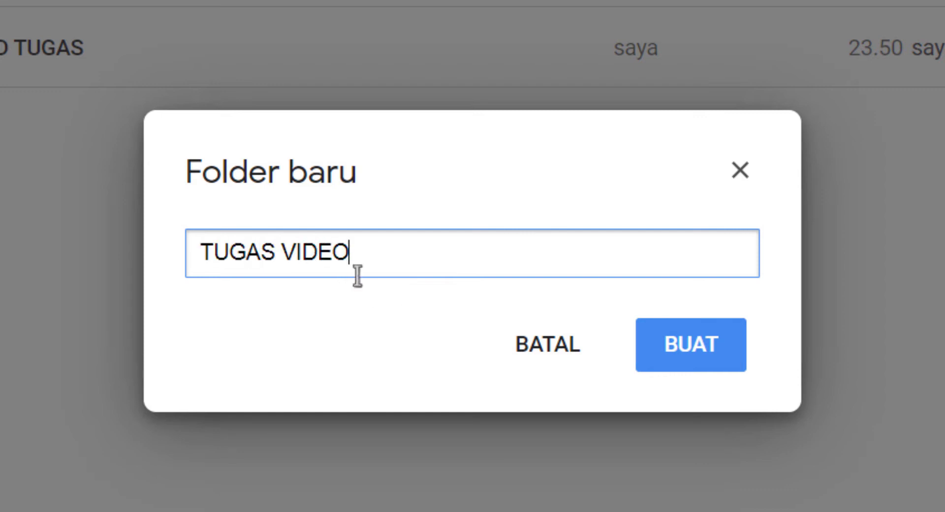
{"action": "key", "text": "ctrl+a"}
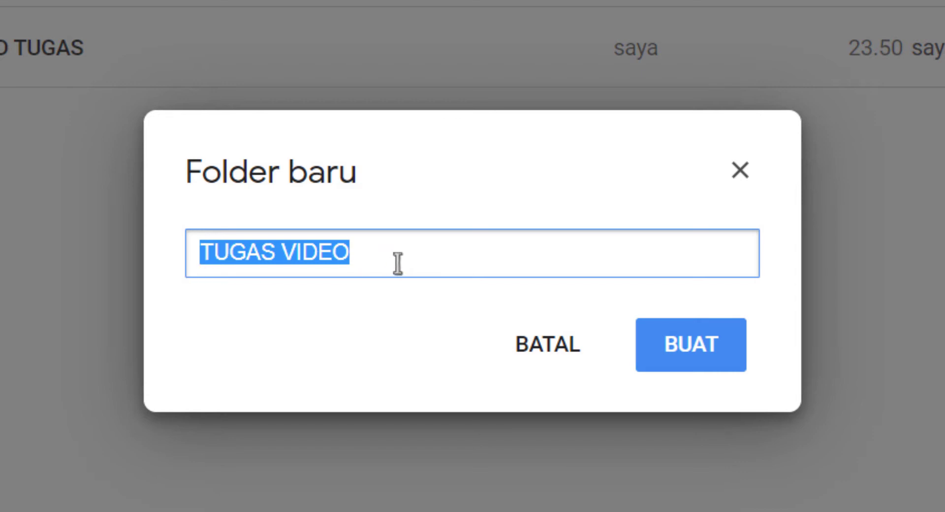
{"action": "left_click", "coordinate": [689, 365]}
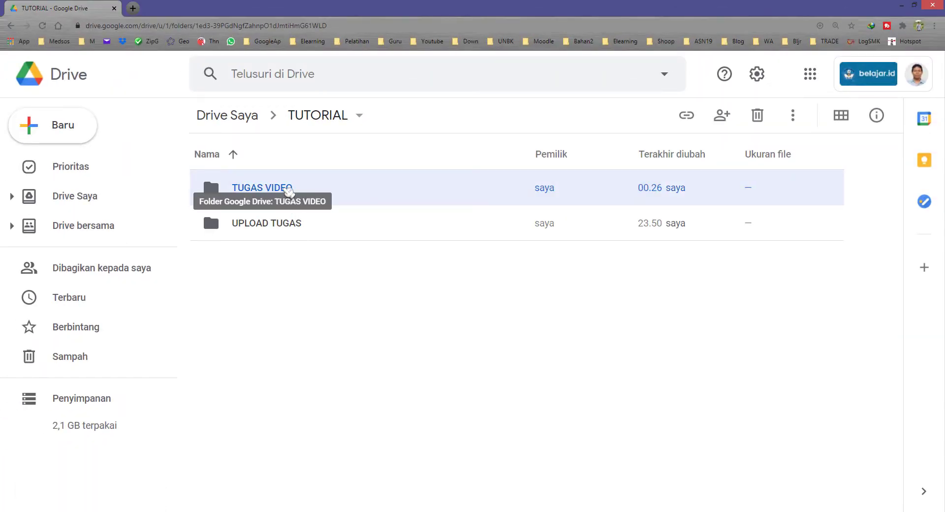
{"action": "double_click", "coordinate": [326, 199]}
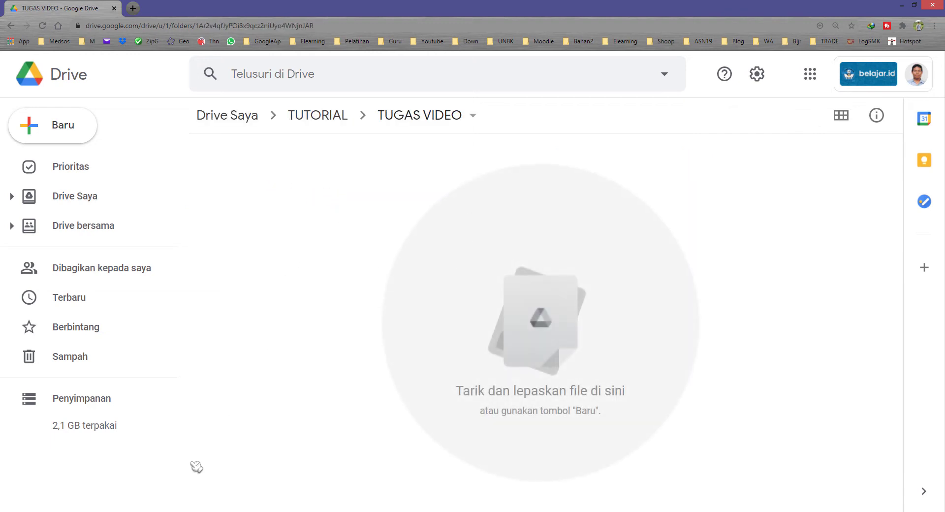
- Read the Notepad checklist item on making a form inside the folder, and view the new-item options in Google Drive
{"action": "key", "text": "alt+Tab"}
{"action": "left_click_drag", "start_coordinate": [667, 388], "coordinate": [443, 388]}
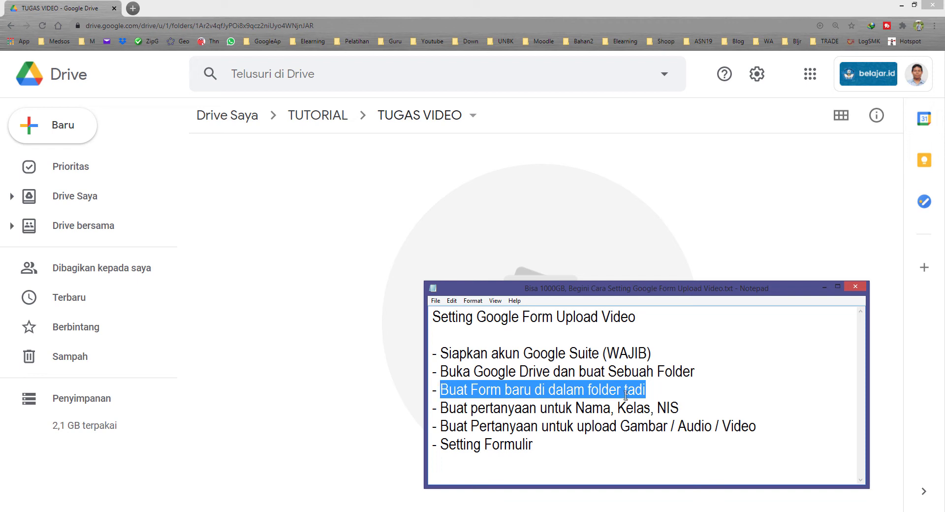
{"action": "left_click", "coordinate": [284, 201]}
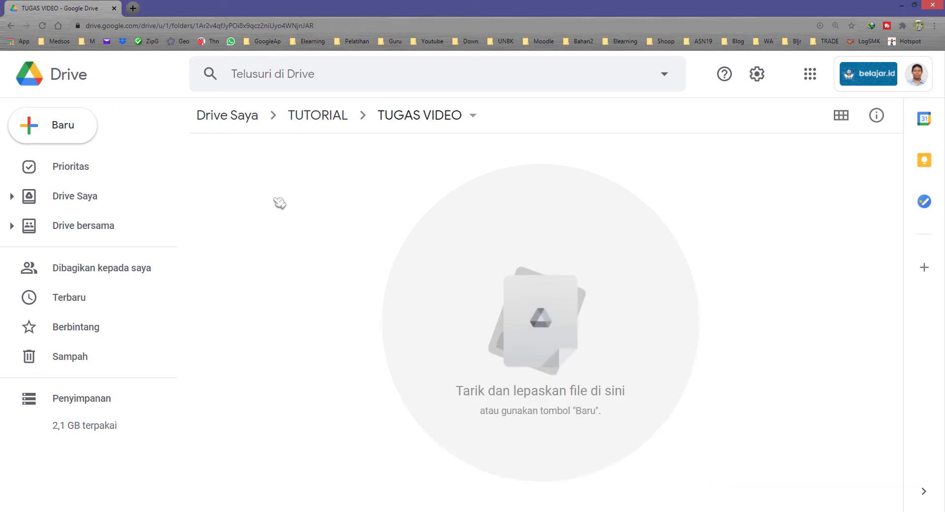
{"action": "left_click", "coordinate": [73, 129]}
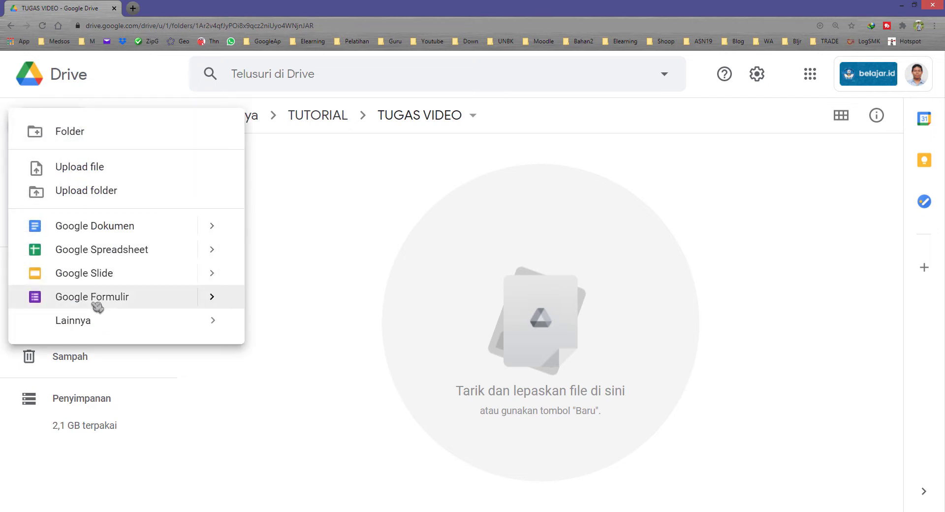
{"action": "left_click", "coordinate": [350, 185]}
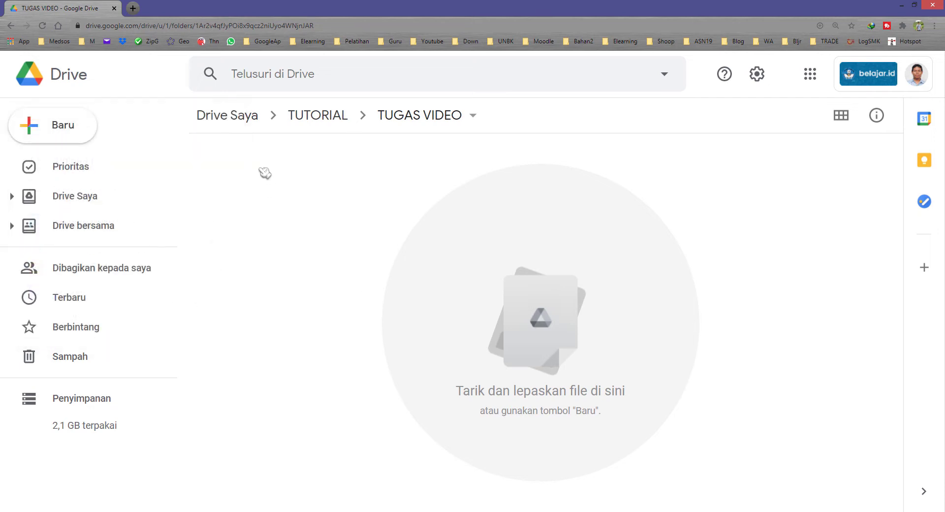
- Create a new blank Google Formulir inside the TUGAS VIDEO folder
{"action": "right_click", "coordinate": [264, 172]}
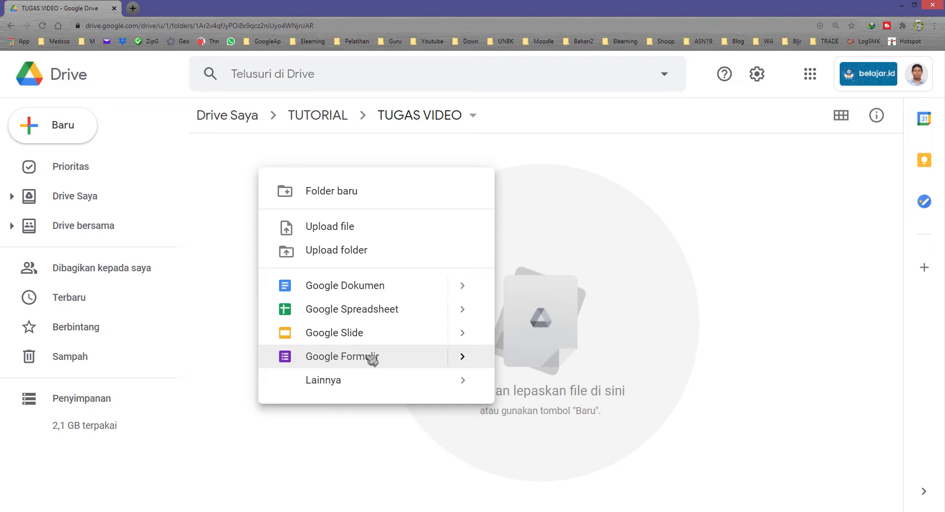
{"action": "left_click", "coordinate": [228, 170]}
{"action": "left_click", "coordinate": [64, 127]}
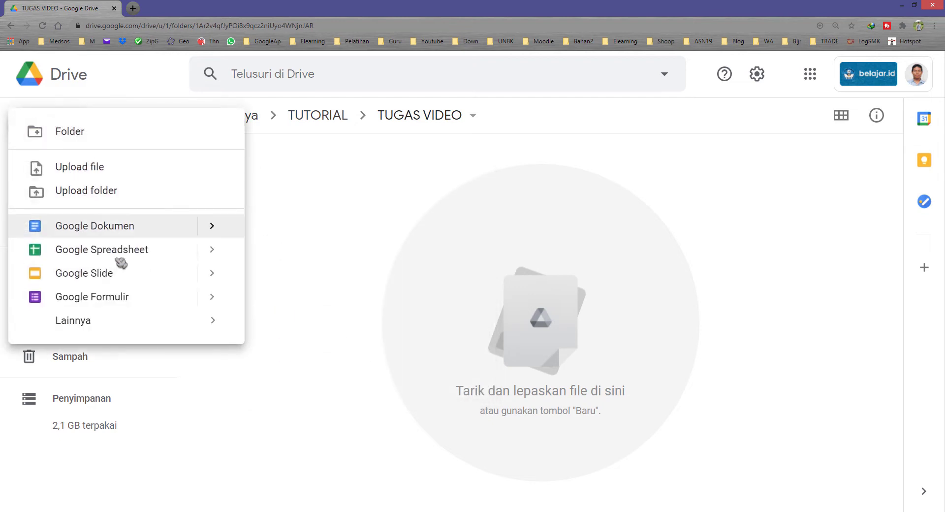
{"action": "left_click", "coordinate": [123, 301]}
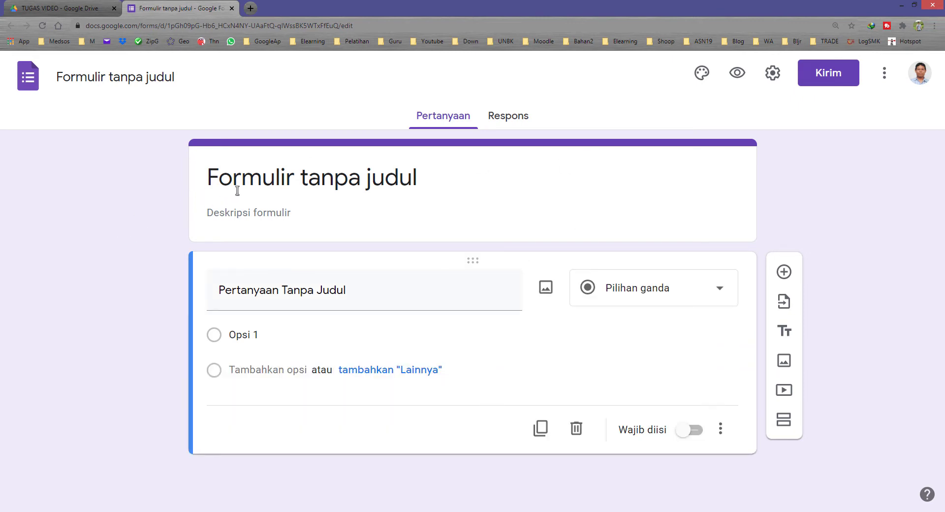
- Title the form "TUGAS UPLOAD VIDEO PEMBUATAN PRODUK" and give the form file the same name
{"action": "left_click", "coordinate": [263, 182]}
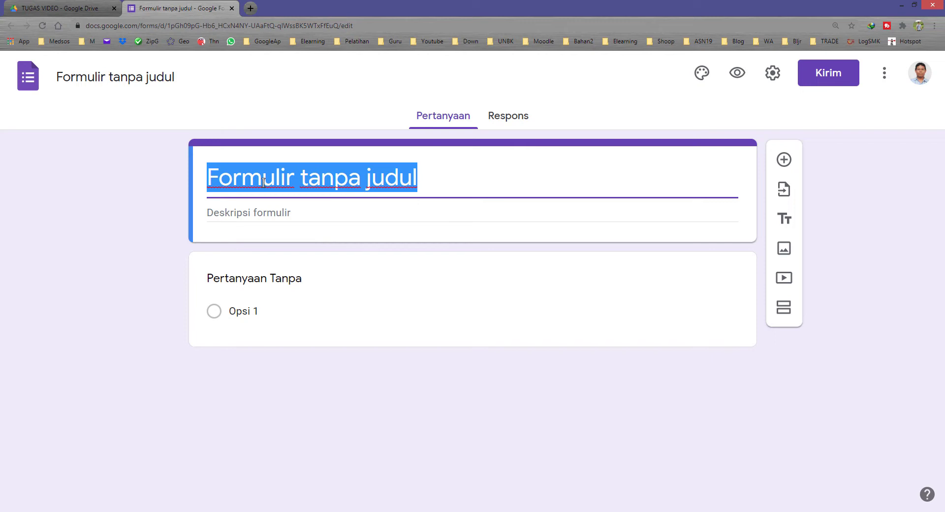
{"action": "type", "text": "TUGAS U"}
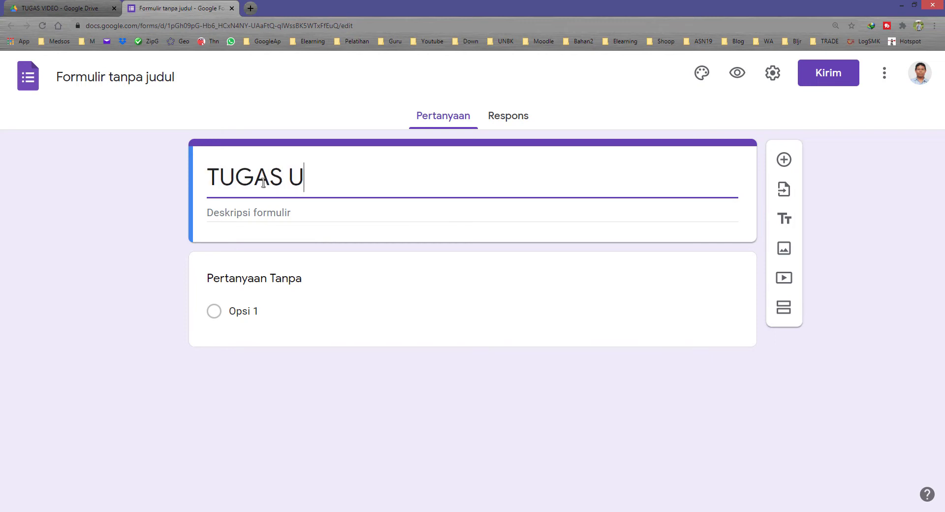
{"action": "type", "text": "PLOAD"}
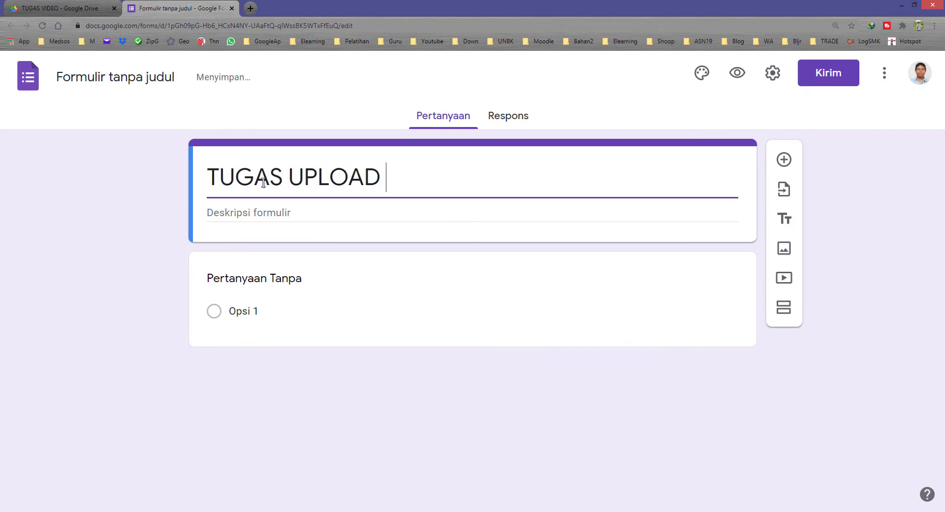
{"action": "type", "text": " C"}
{"action": "key", "text": "BackSpace"}
{"action": "type", "text": "VI"}
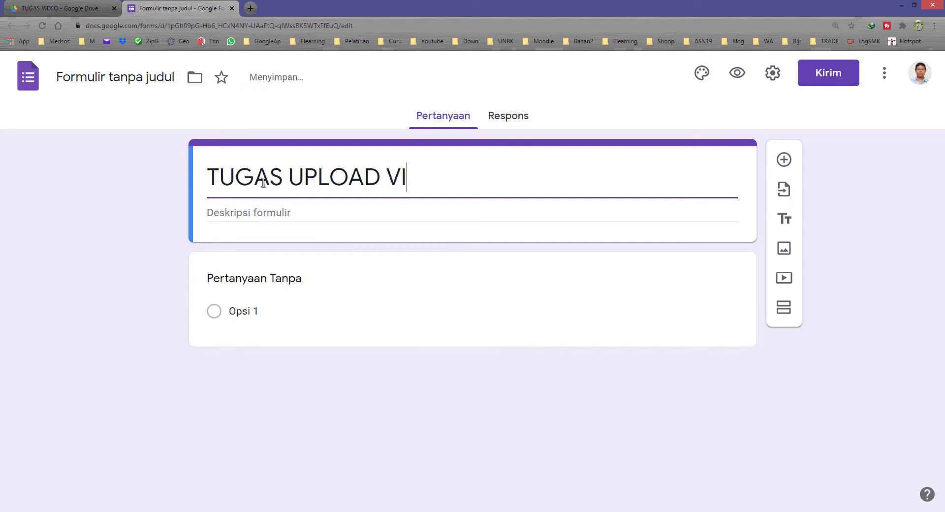
{"action": "type", "text": "DEO PEMBUATAN "}
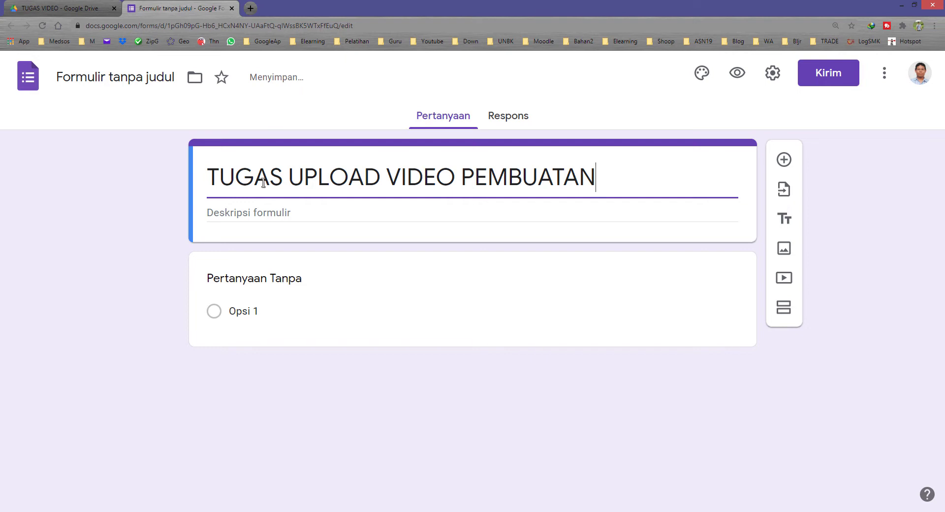
{"action": "type", "text": "PRODUK"}
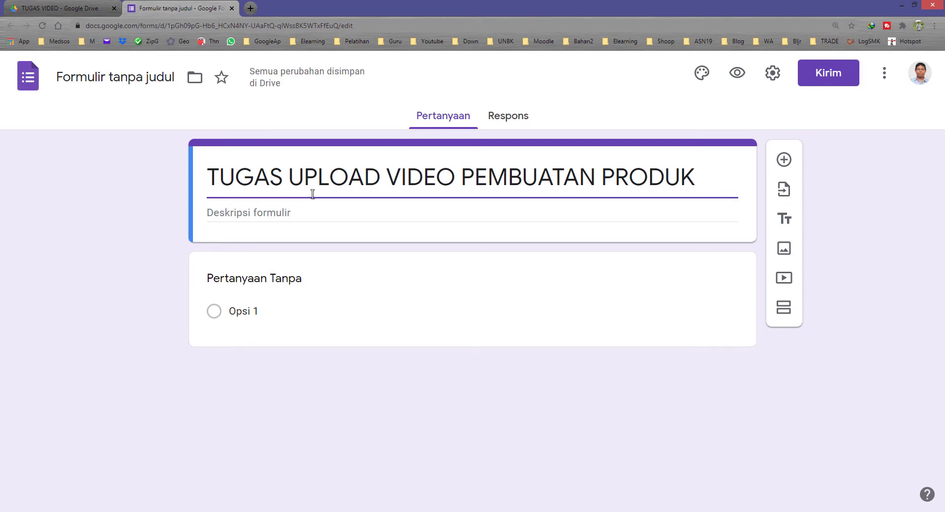
{"action": "left_click", "coordinate": [112, 77]}
{"action": "left_click", "coordinate": [167, 154]}
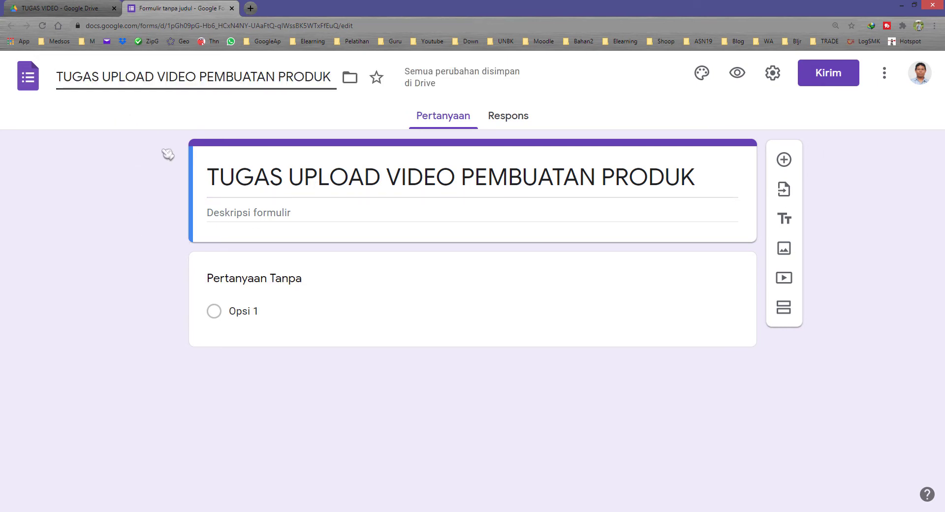
- Set up the first question as "NAMA LENGKAP" with the Jawaban singkat answer type and make it required
{"action": "left_click", "coordinate": [269, 282]}
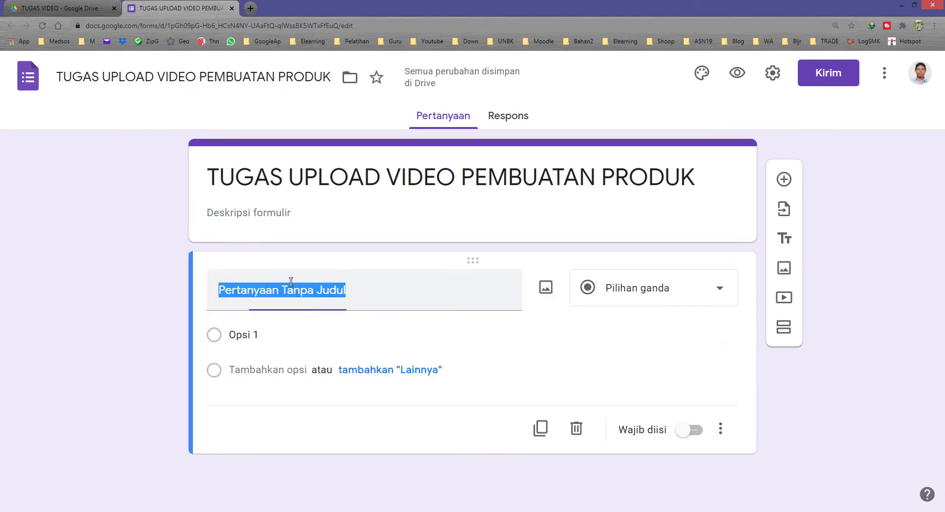
{"action": "type", "text": "NAMA "}
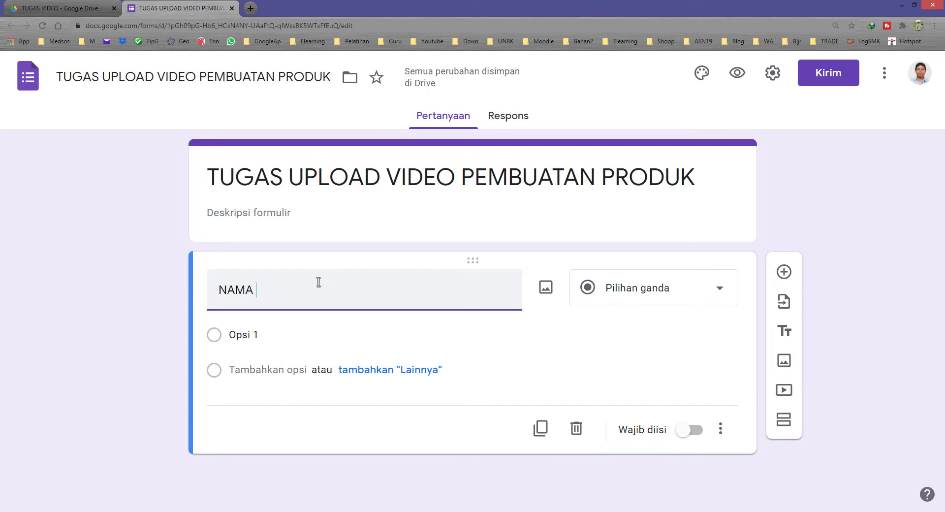
{"action": "type", "text": "LENGKAP"}
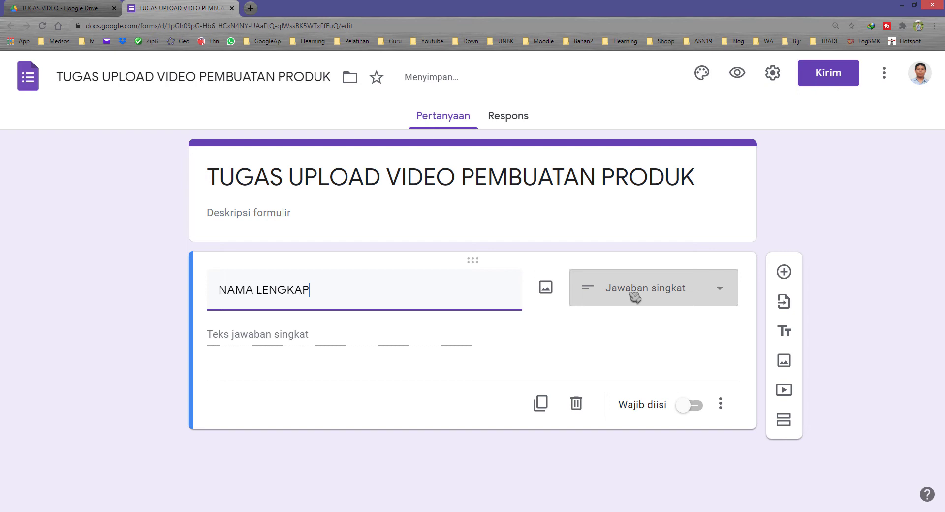
{"action": "left_click", "coordinate": [606, 292]}
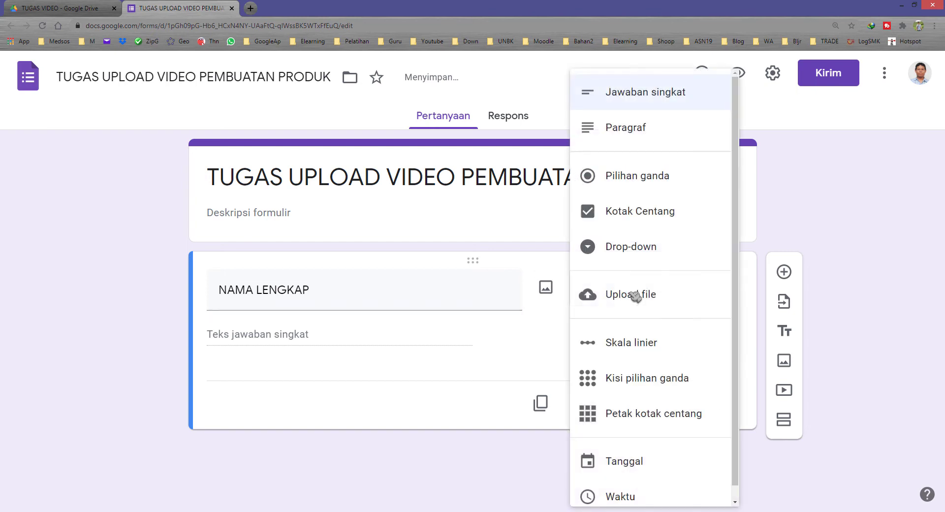
{"action": "left_click", "coordinate": [607, 99]}
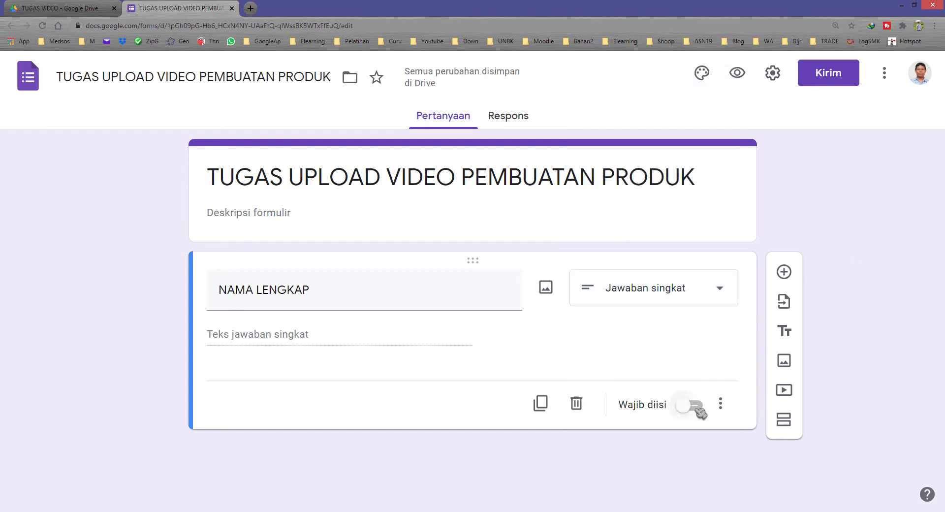
{"action": "left_click", "coordinate": [694, 406]}
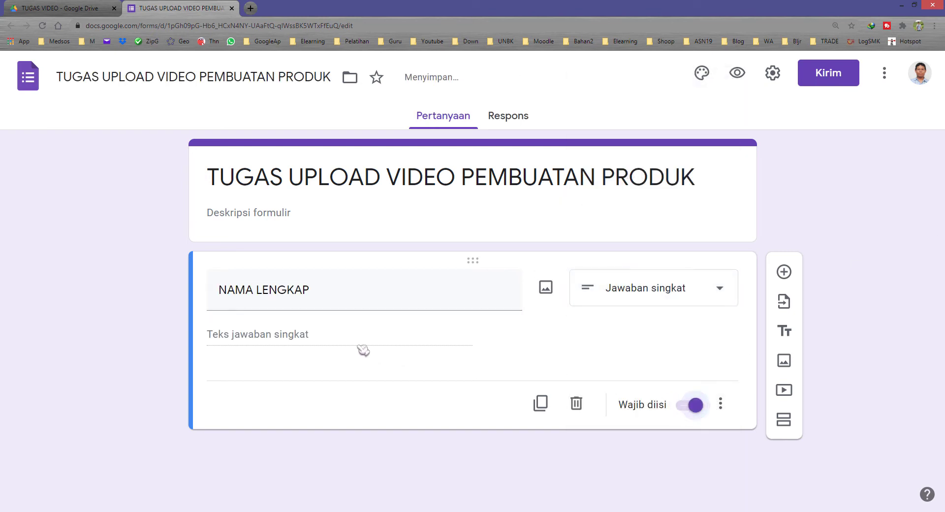
- Add a required multiple-choice question "KELAS" with the options "X TAV A" and "X TAV B"
{"action": "left_click", "coordinate": [785, 272]}
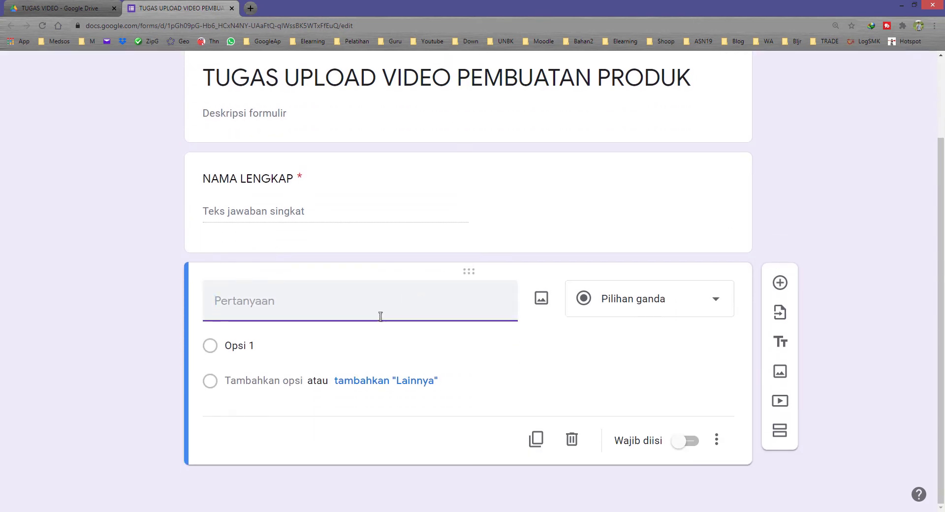
{"action": "type", "text": "KELAS"}
{"action": "left_click", "coordinate": [289, 343]}
{"action": "type", "text": "X TAV A"}
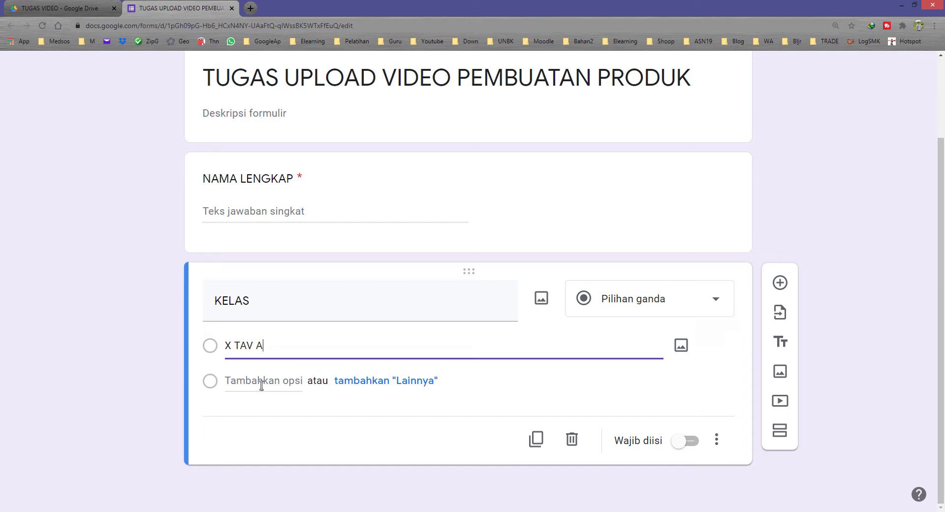
{"action": "left_click", "coordinate": [261, 382]}
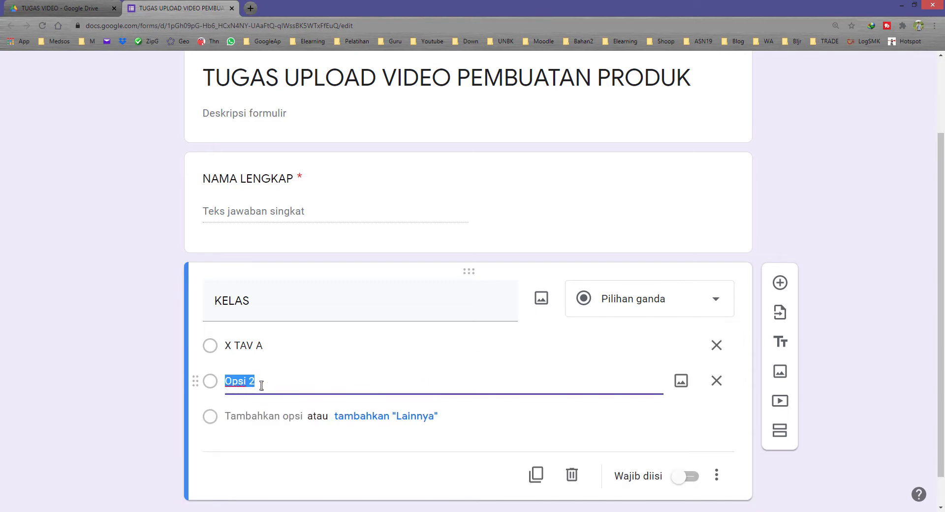
{"action": "type", "text": "X TAV B"}
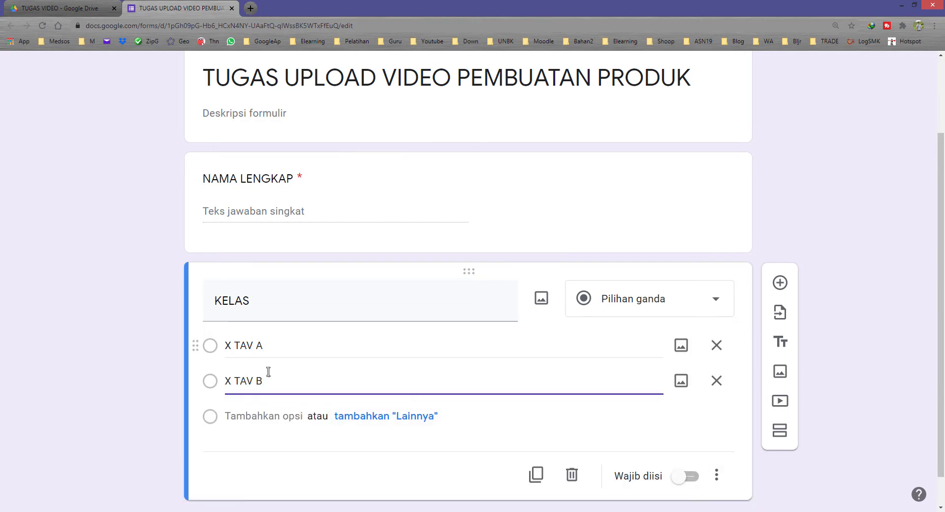
{"action": "left_click", "coordinate": [690, 477]}
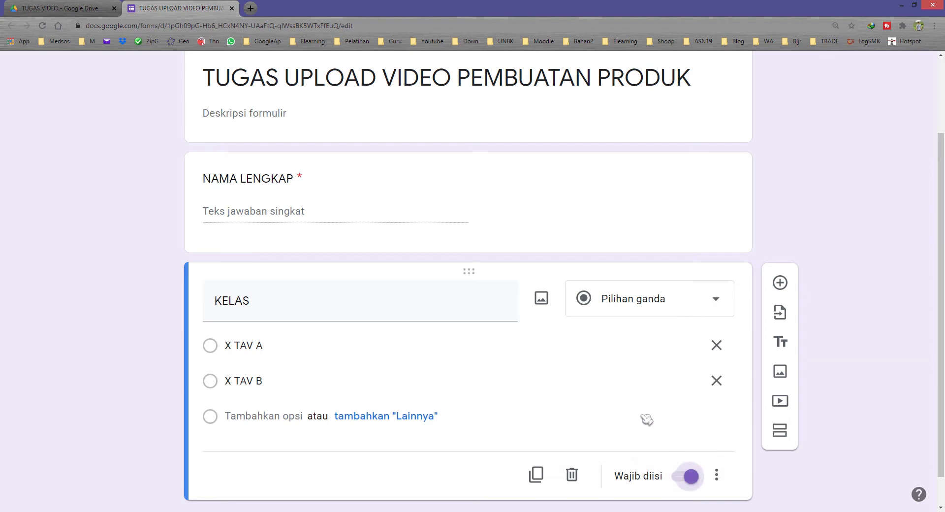
- Add a required question "NIS" with the Jawaban singkat answer type below KELAS
{"action": "scroll", "coordinate": [646, 419], "scroll_direction": "down", "scroll_amount": 1}
{"action": "left_click", "coordinate": [780, 248]}
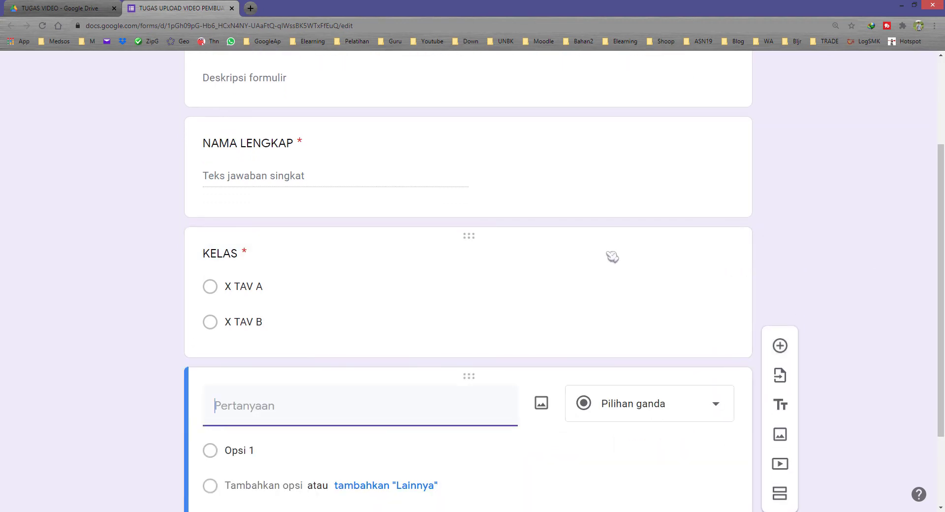
{"action": "type", "text": "NIS"}
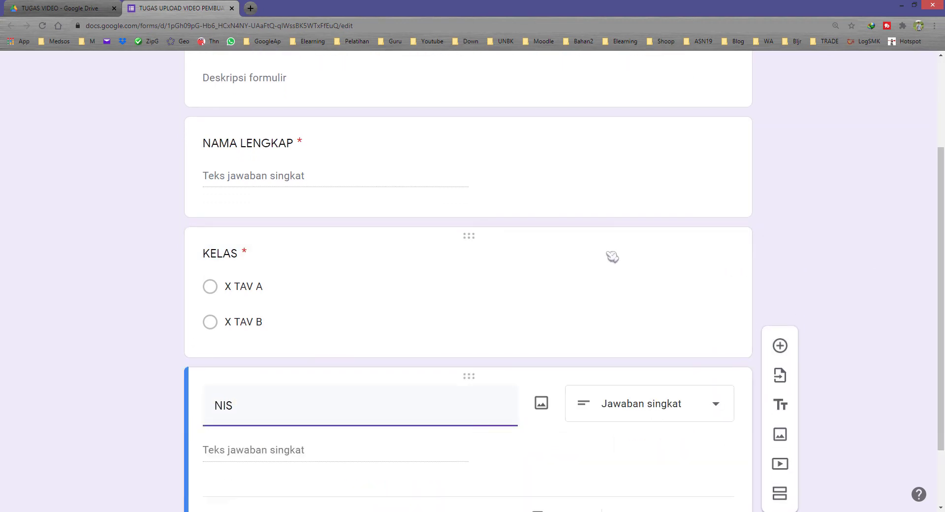
{"action": "scroll", "coordinate": [697, 321], "scroll_direction": "down", "scroll_amount": 2}
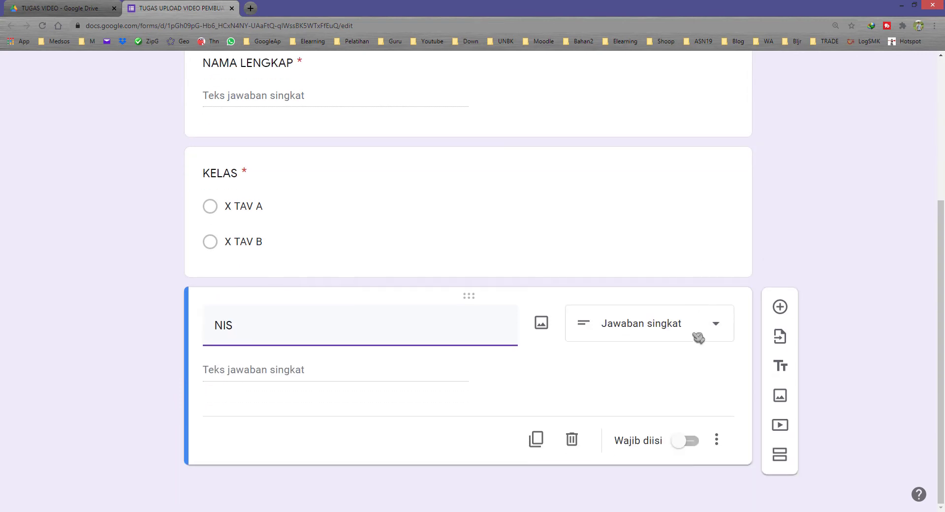
{"action": "left_click", "coordinate": [687, 334]}
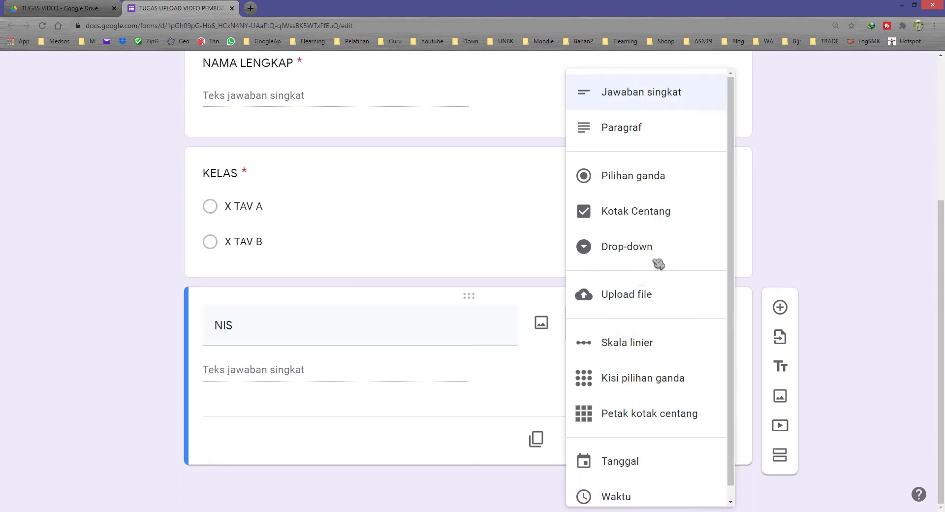
{"action": "left_click", "coordinate": [854, 167]}
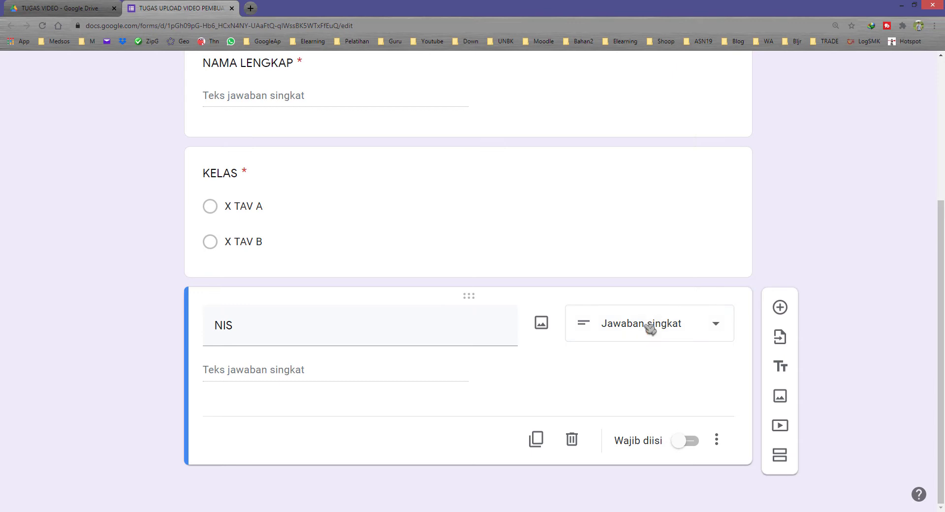
{"action": "left_click", "coordinate": [650, 327]}
{"action": "left_click", "coordinate": [631, 104]}
{"action": "left_click", "coordinate": [689, 445]}
- Review the existing questions and add a required "JUDUL VIDEO" question with the Jawaban singkat answer type below NIS
{"action": "scroll", "coordinate": [541, 361], "scroll_direction": "up", "scroll_amount": 3}
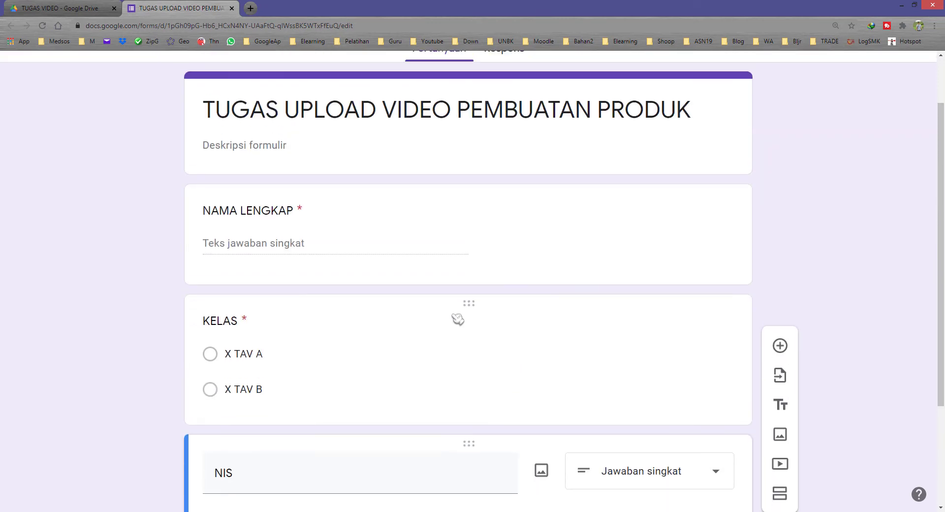
{"action": "left_click", "coordinate": [277, 233]}
{"action": "scroll", "coordinate": [290, 306], "scroll_direction": "down", "scroll_amount": 3}
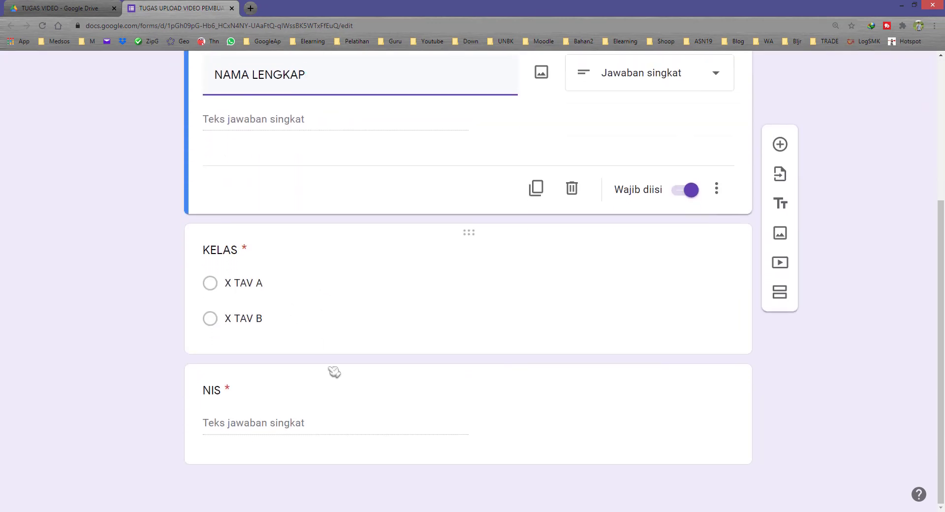
{"action": "left_click", "coordinate": [289, 411]}
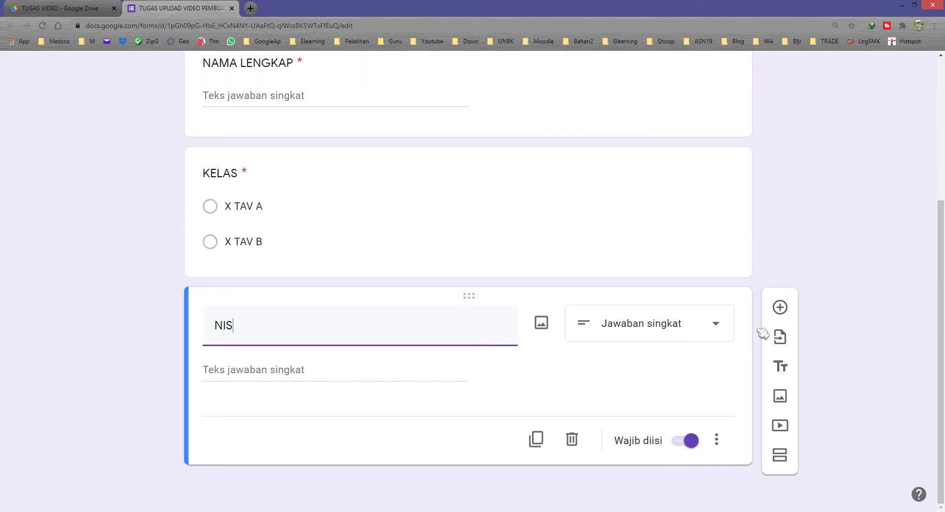
{"action": "left_click", "coordinate": [780, 308]}
{"action": "type", "text": "JUDUL VIDEO"}
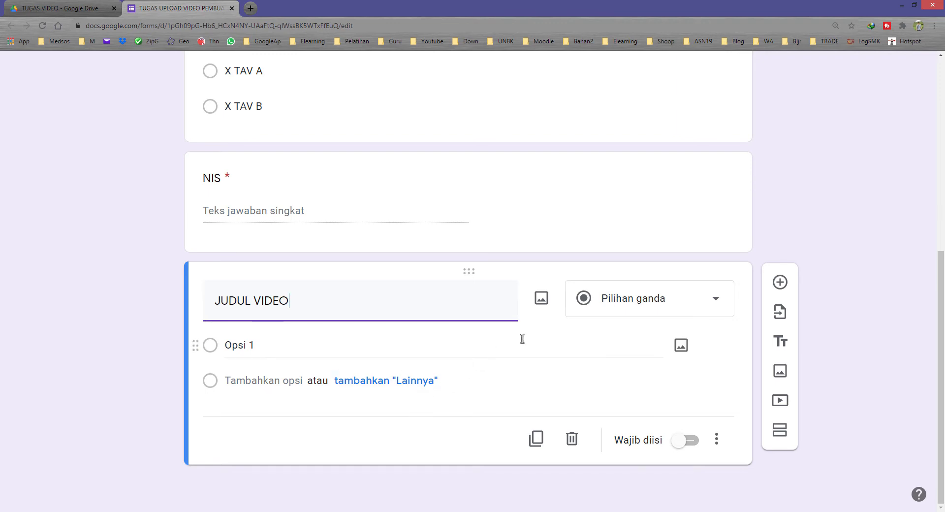
{"action": "left_click", "coordinate": [643, 309]}
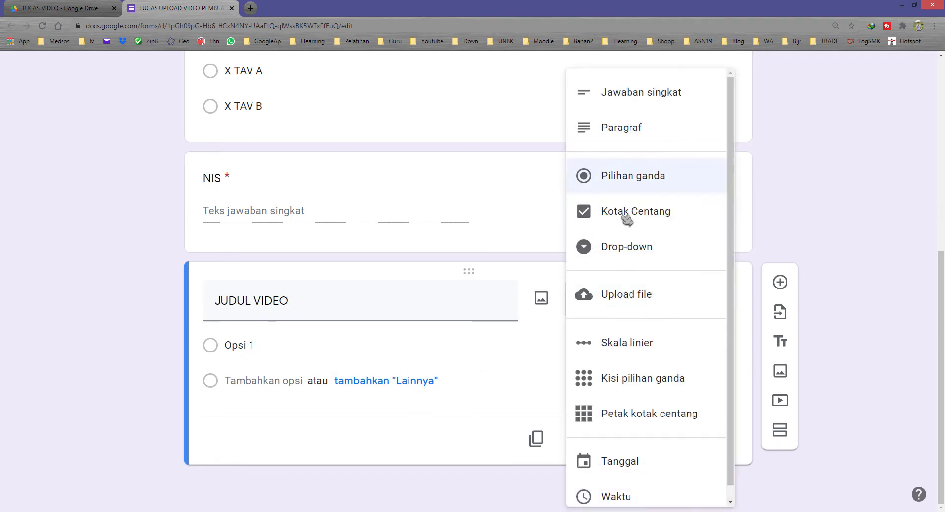
{"action": "left_click", "coordinate": [636, 103]}
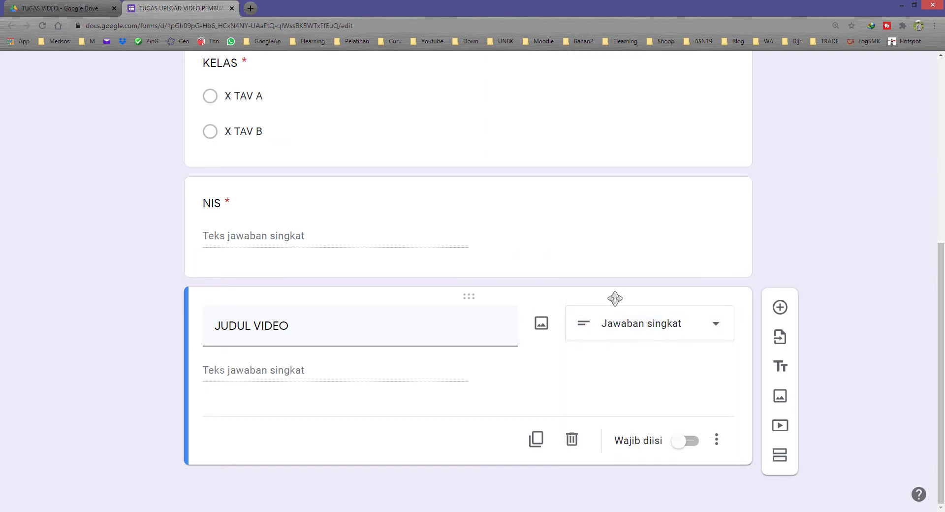
{"action": "left_click", "coordinate": [688, 441]}
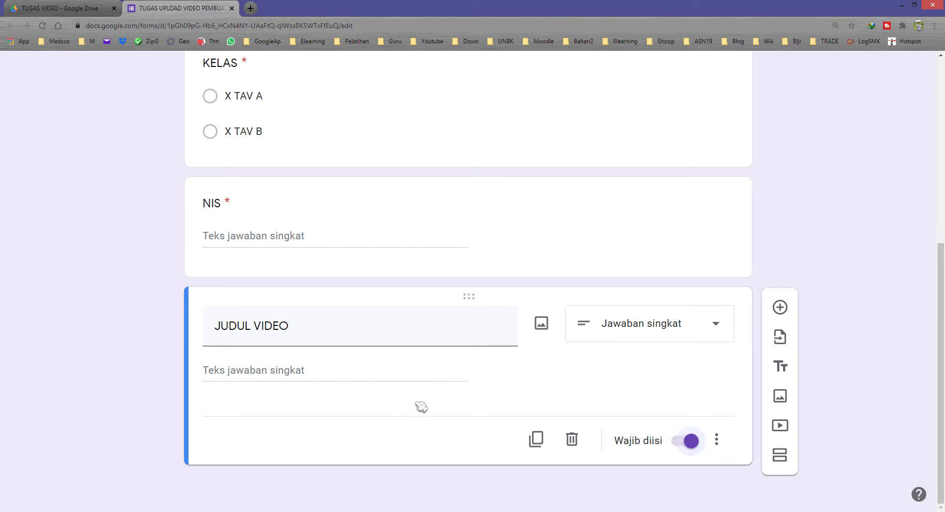
- Add a question "FOTO PRODUK" below JUDUL VIDEO with the Upload file answer type and allow respondents to upload files to Drive
{"action": "left_click", "coordinate": [781, 307]}
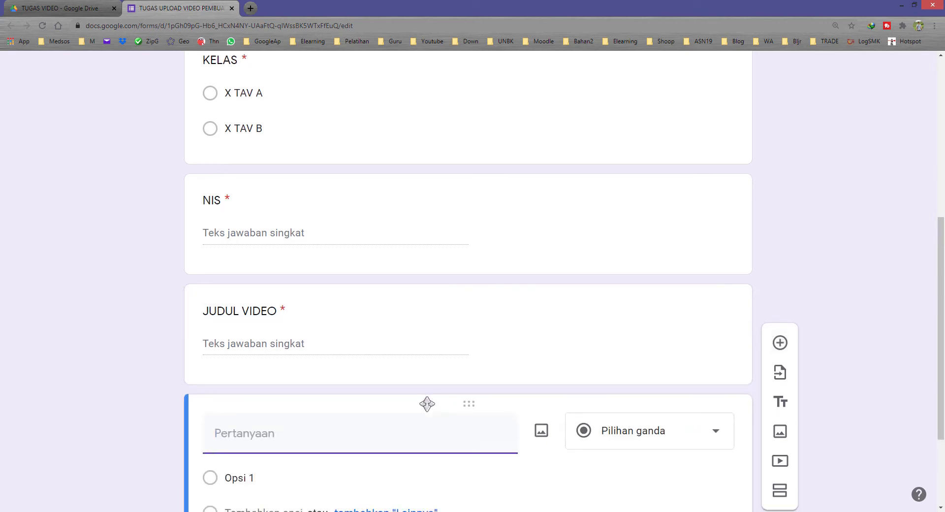
{"action": "type", "text": "TAMPI"}
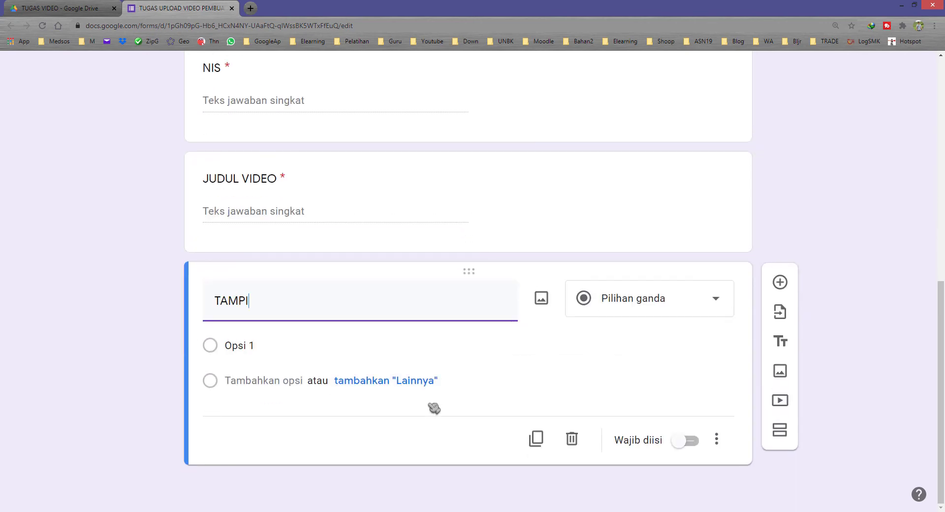
{"action": "type", "text": "LAN"}
{"action": "key", "text": "ctrl+a"}
{"action": "type", "text": "F"}
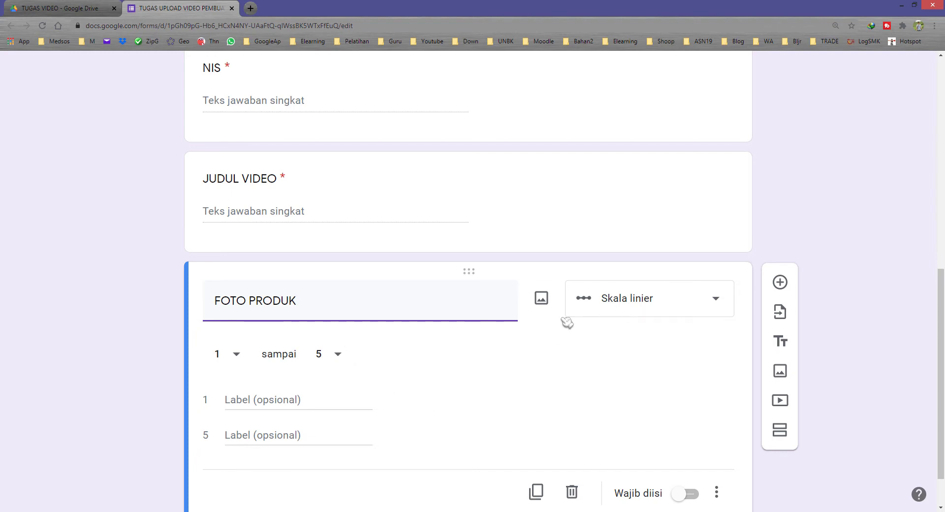
{"action": "left_click", "coordinate": [637, 304]}
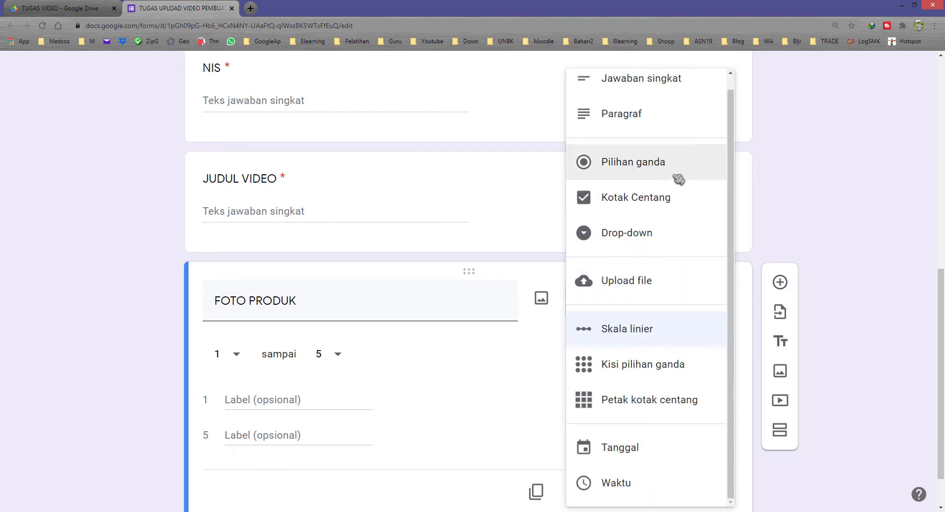
{"action": "left_click", "coordinate": [660, 287]}
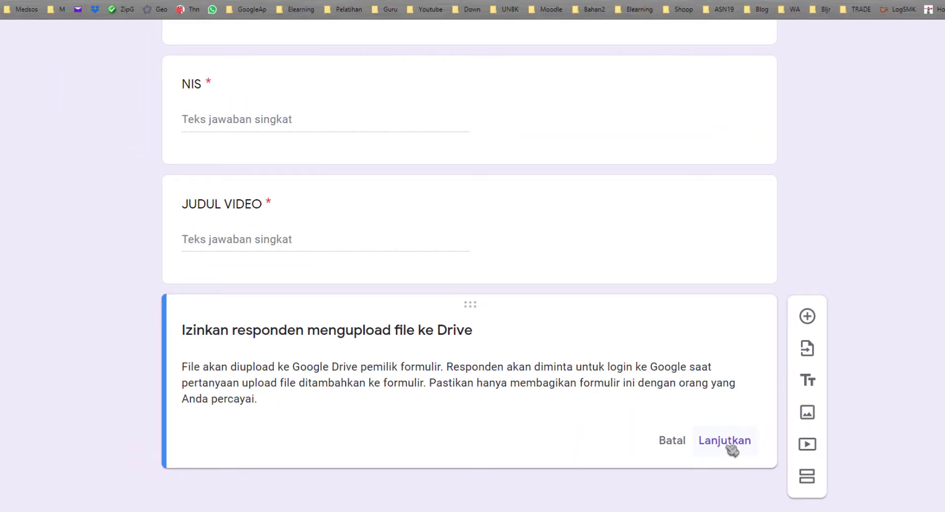
{"action": "left_click", "coordinate": [731, 448]}
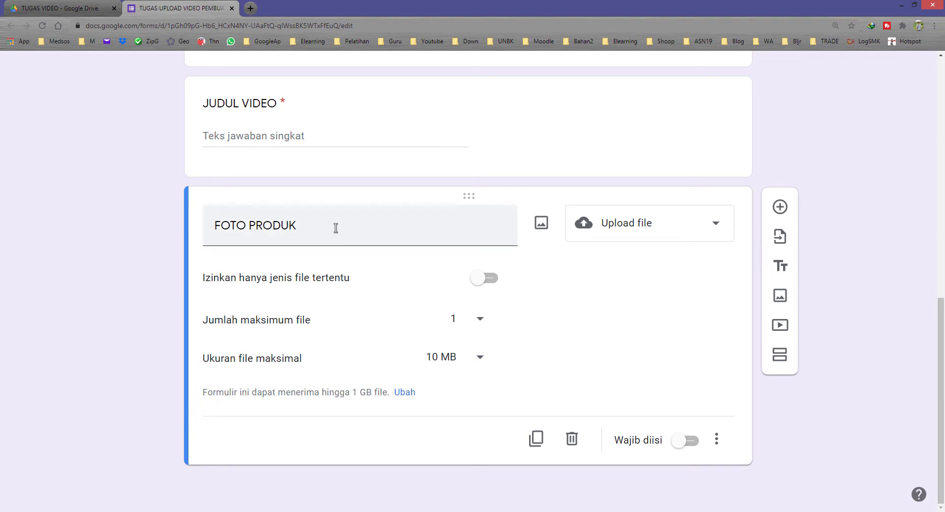
- Restrict the FOTO PRODUK uploads to specific file types and allow both Gambar types
{"action": "left_click", "coordinate": [336, 227]}
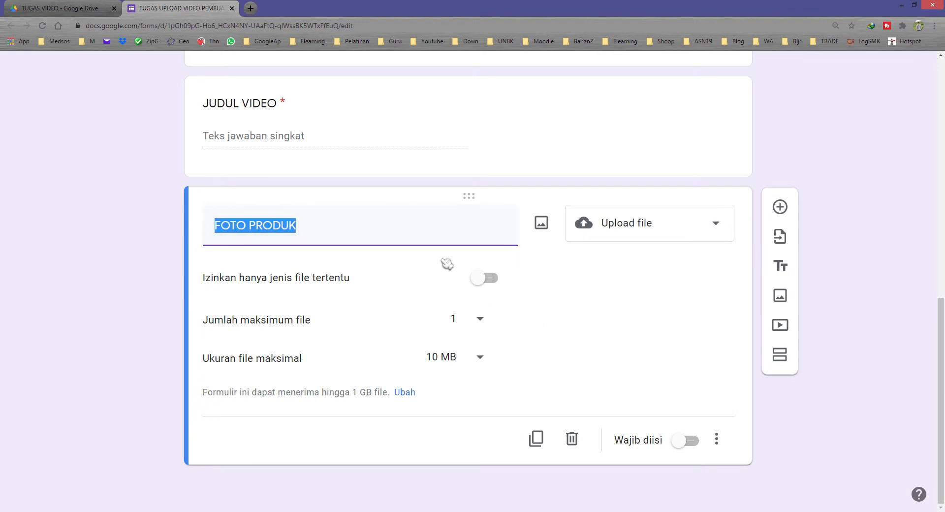
{"action": "left_click_drag", "start_coordinate": [220, 278], "coordinate": [335, 278]}
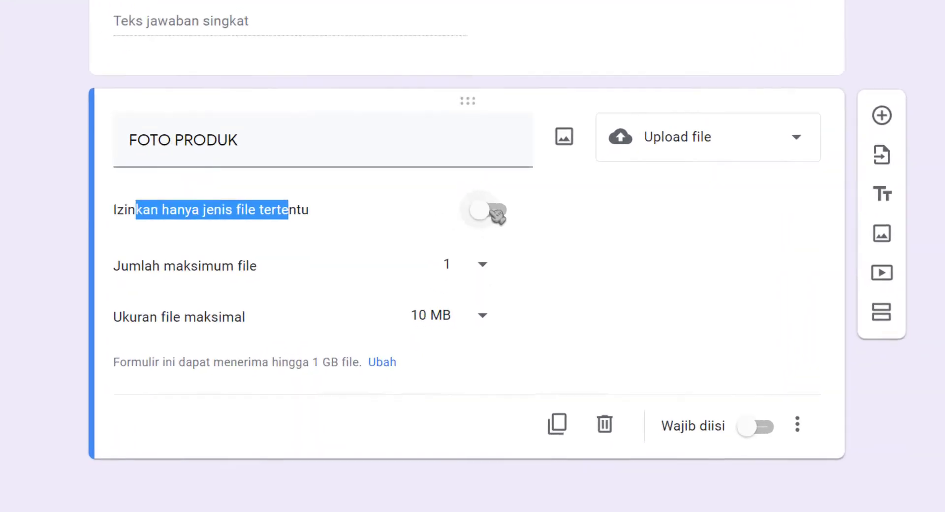
{"action": "left_click", "coordinate": [502, 161]}
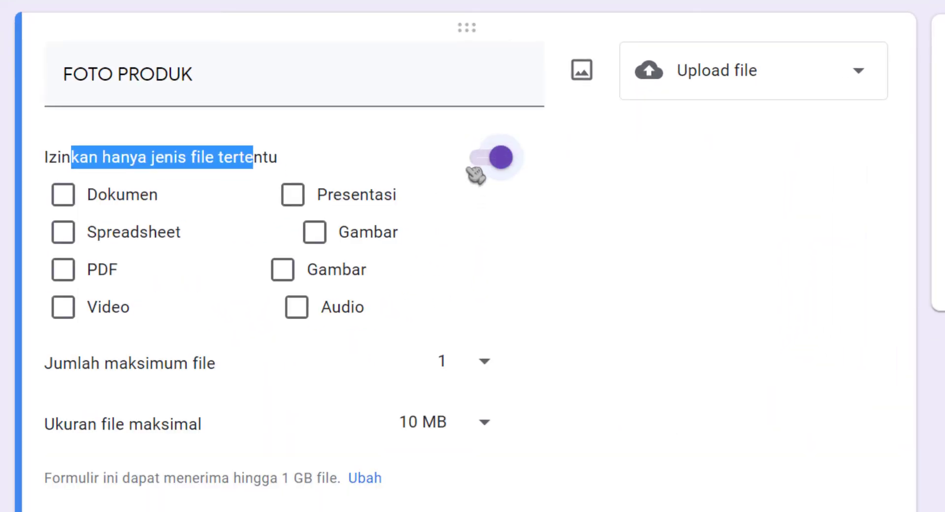
{"action": "left_click", "coordinate": [261, 162]}
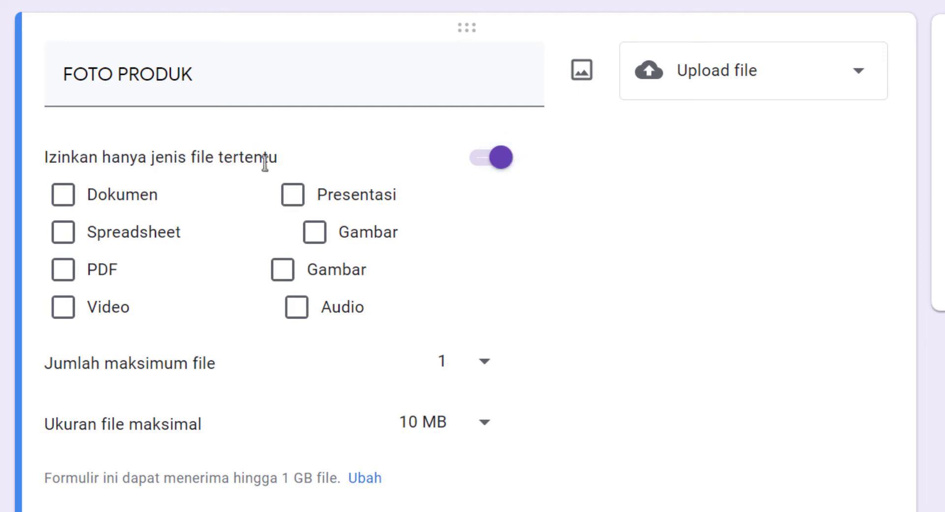
{"action": "left_click", "coordinate": [313, 236]}
{"action": "left_click", "coordinate": [285, 271]}
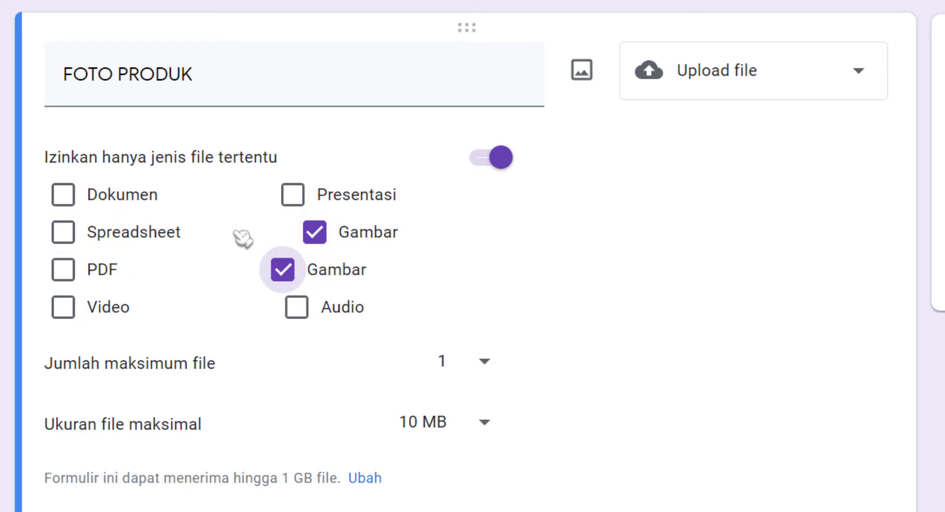
{"action": "triple_click", "coordinate": [178, 95]}
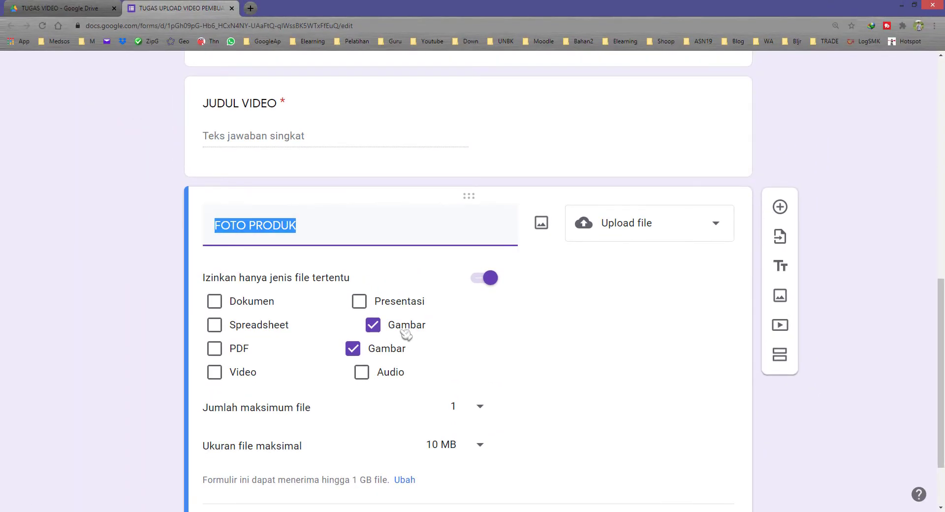
- Keep the maximum number of files at 1 and rename the upload question "FOTO PRODUK 1"
{"action": "scroll", "coordinate": [394, 326], "scroll_direction": "down", "scroll_amount": 1}
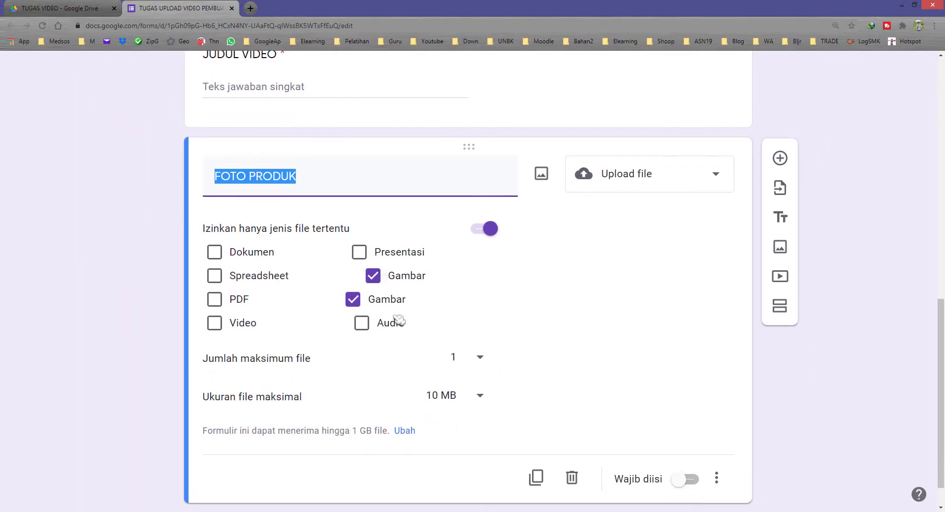
{"action": "left_click_drag", "start_coordinate": [217, 359], "coordinate": [323, 364]}
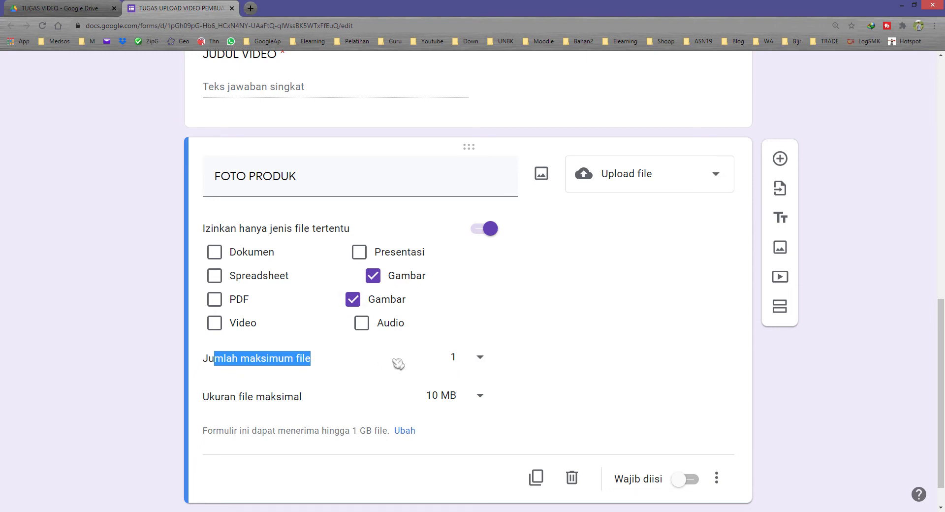
{"action": "left_click", "coordinate": [288, 360]}
{"action": "left_click", "coordinate": [474, 361]}
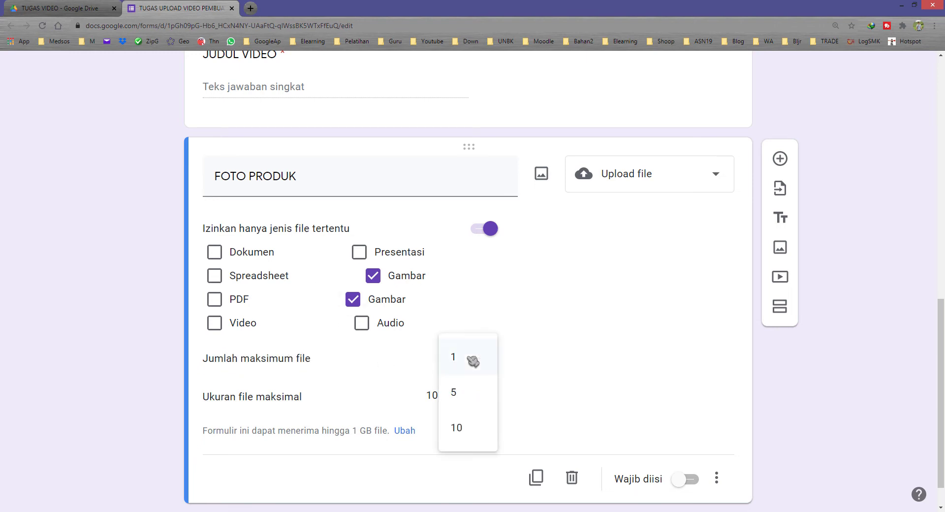
{"action": "left_click", "coordinate": [290, 361]}
{"action": "left_click", "coordinate": [312, 183]}
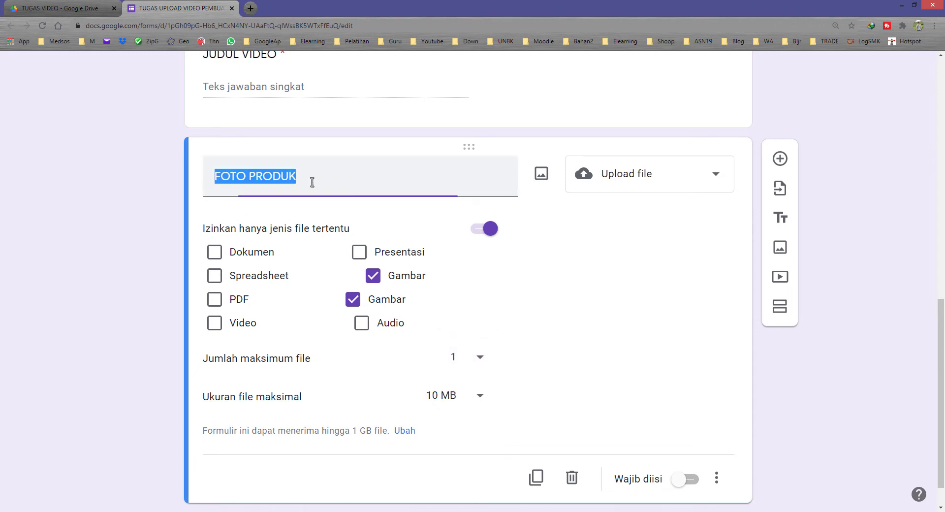
{"action": "left_click", "coordinate": [316, 178]}
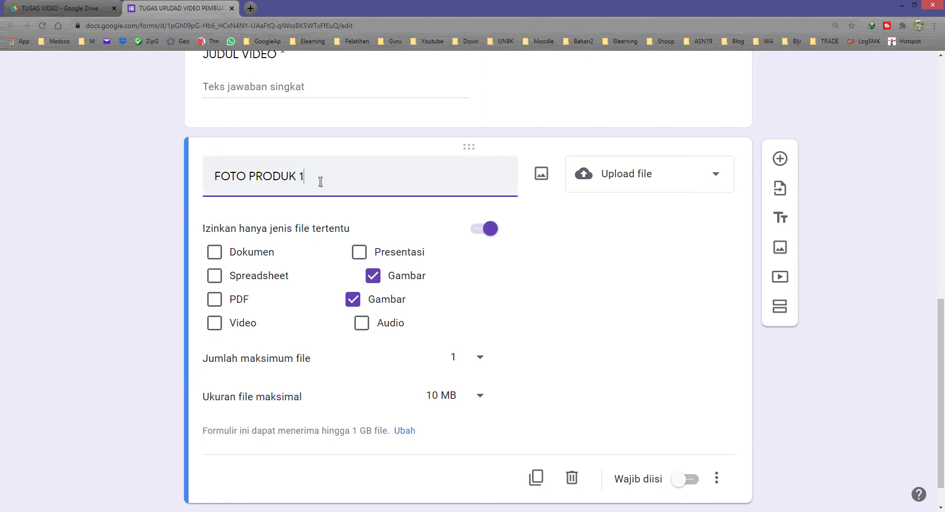
{"action": "left_click_drag", "start_coordinate": [319, 176], "coordinate": [205, 177]}
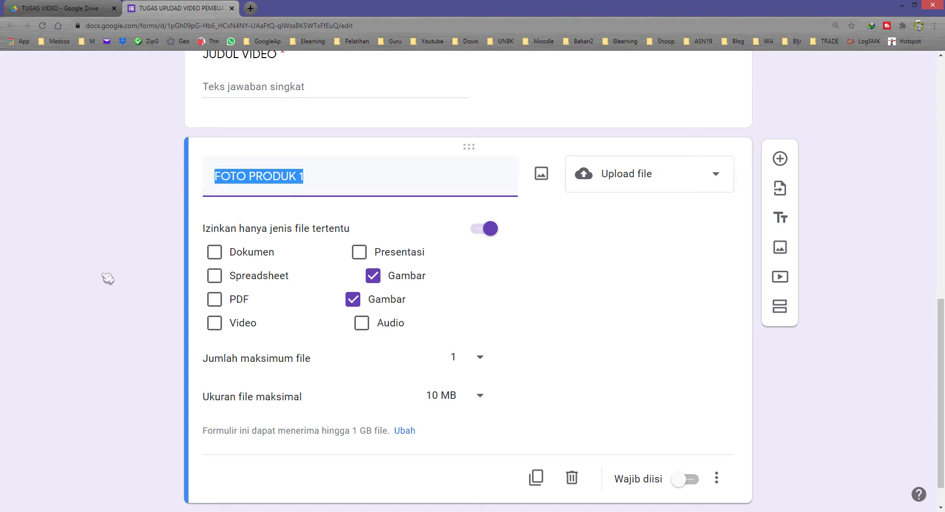
{"action": "left_click", "coordinate": [173, 289]}
- Keep the maximum file size of FOTO PRODUK 1 at 10 MB and make the question required
{"action": "scroll", "coordinate": [256, 362], "scroll_direction": "down", "scroll_amount": 1}
{"action": "left_click_drag", "start_coordinate": [215, 361], "coordinate": [290, 360]}
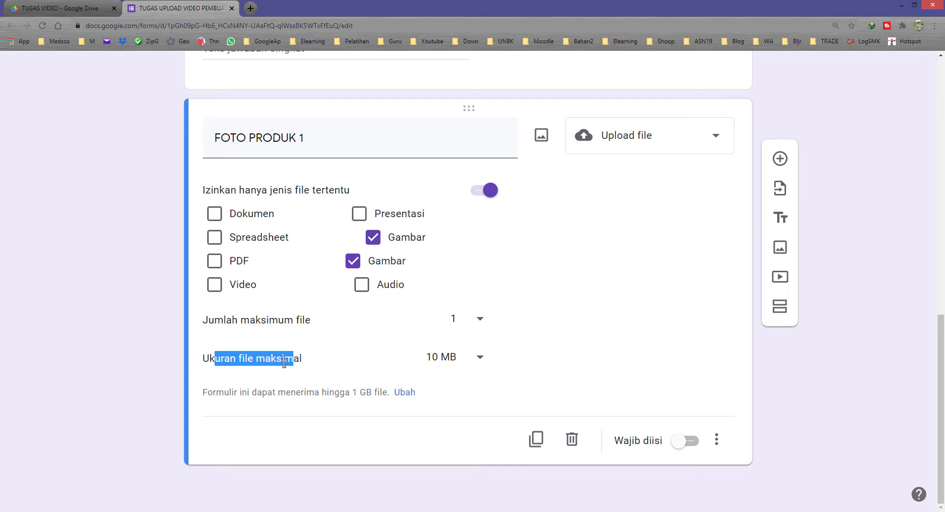
{"action": "left_click", "coordinate": [284, 363]}
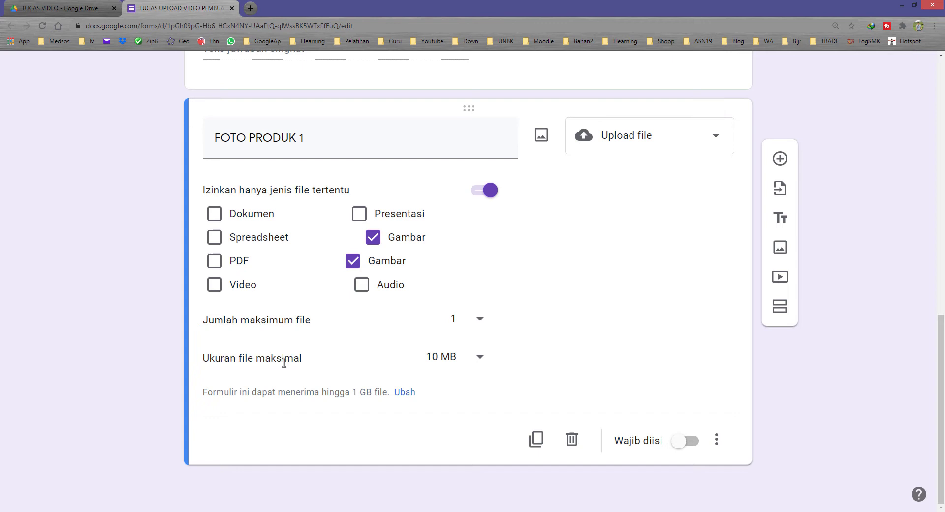
{"action": "left_click", "coordinate": [462, 363]}
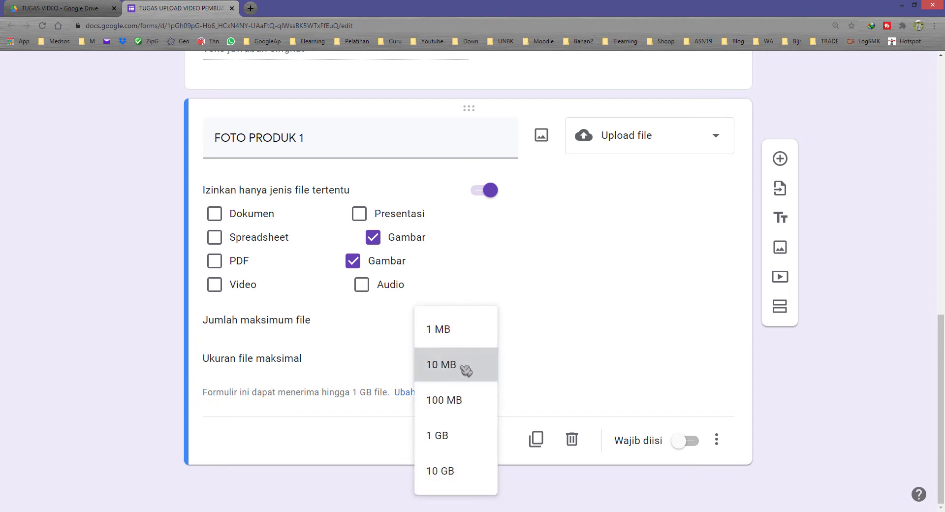
{"action": "left_click", "coordinate": [466, 366]}
{"action": "left_click", "coordinate": [474, 367]}
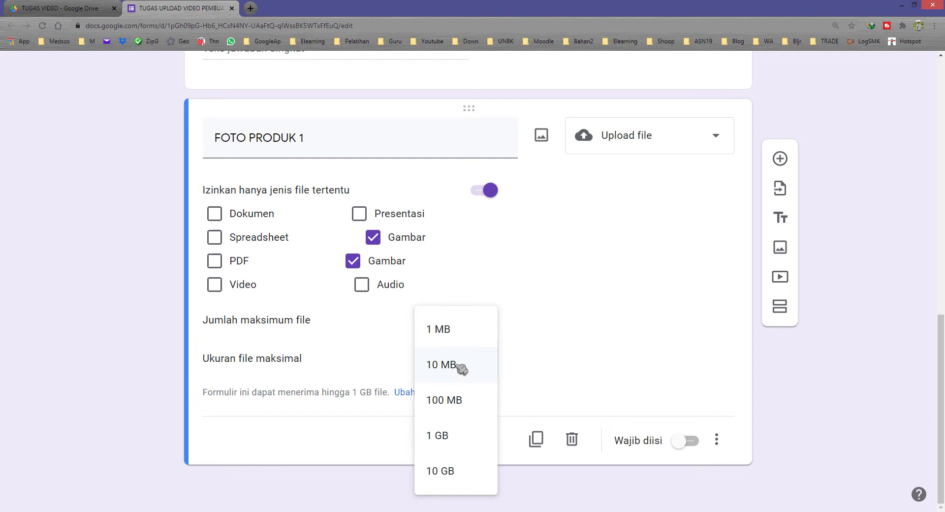
{"action": "left_click", "coordinate": [457, 367]}
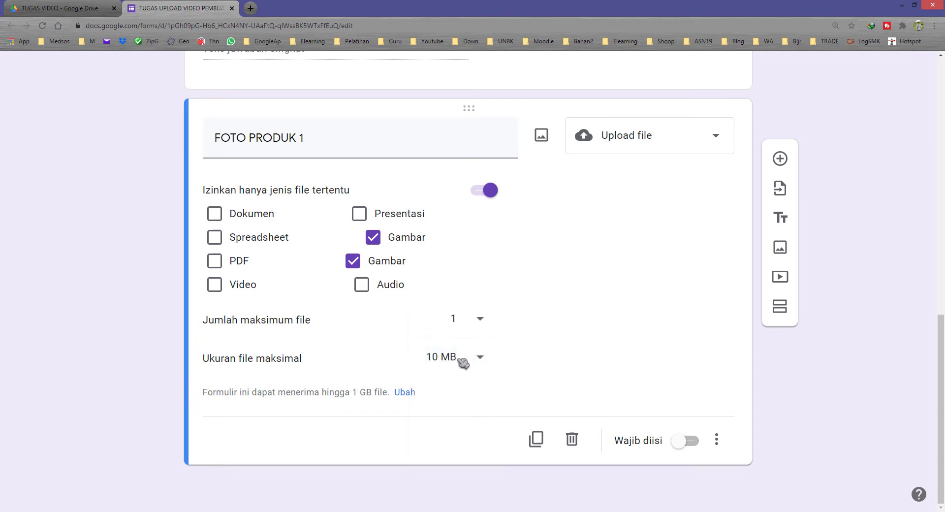
{"action": "left_click", "coordinate": [476, 362]}
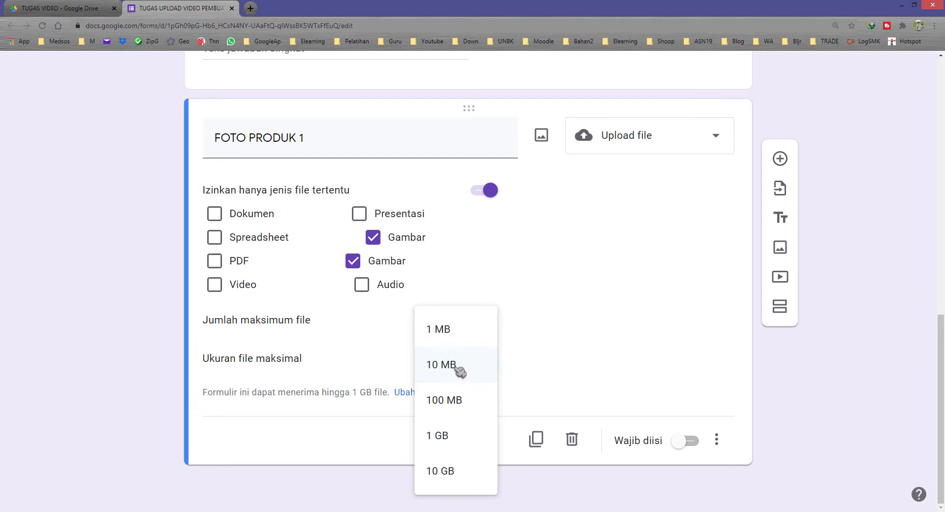
{"action": "left_click", "coordinate": [456, 368]}
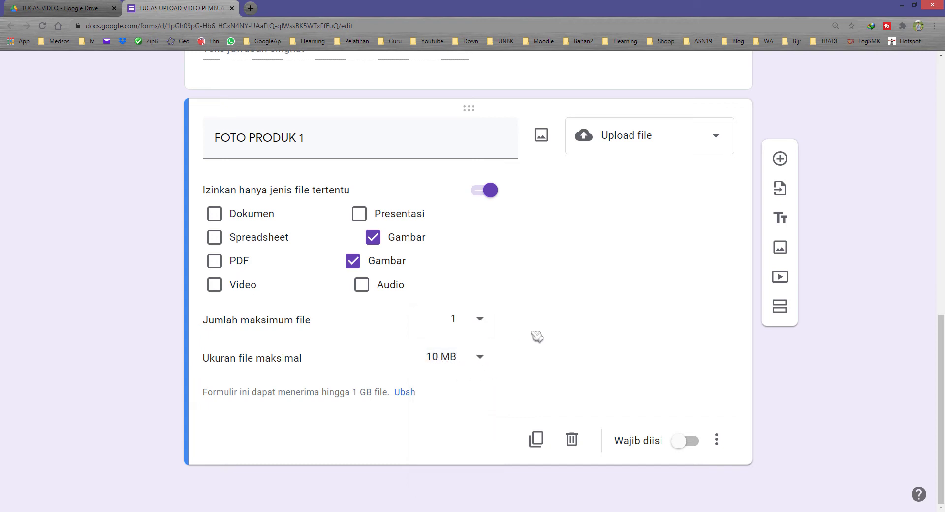
{"action": "left_click", "coordinate": [691, 443]}
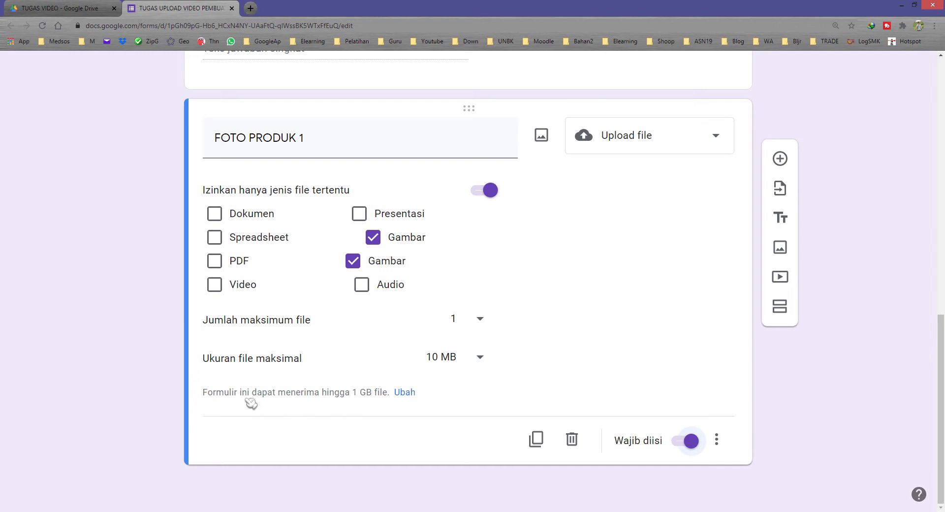
- Set the form's maximum total size for all uploaded files to 1 TB and save the settings
{"action": "left_click_drag", "start_coordinate": [225, 394], "coordinate": [369, 393]}
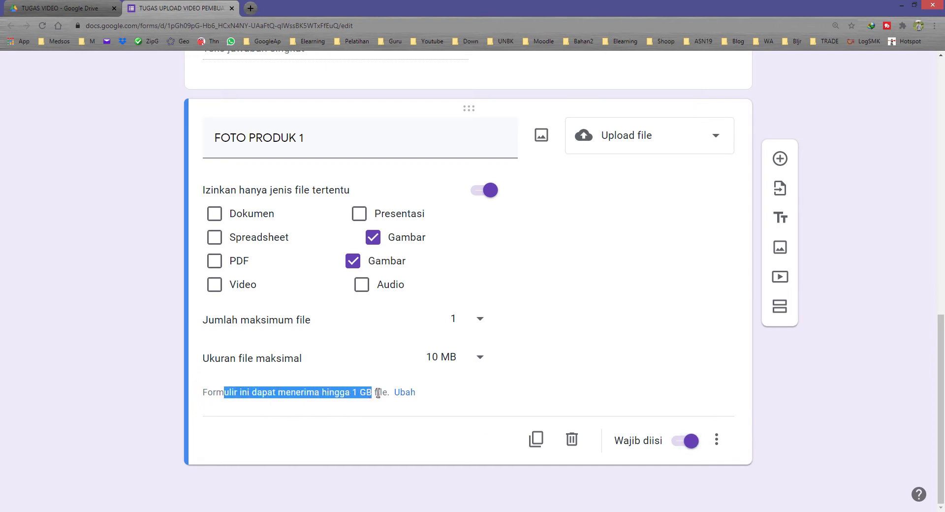
{"action": "left_click", "coordinate": [378, 392]}
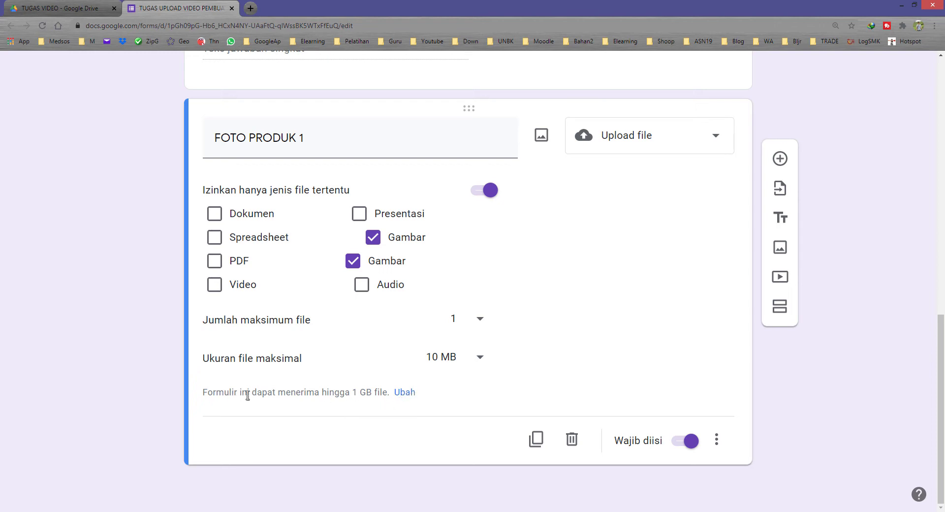
{"action": "left_click_drag", "start_coordinate": [231, 394], "coordinate": [337, 397]}
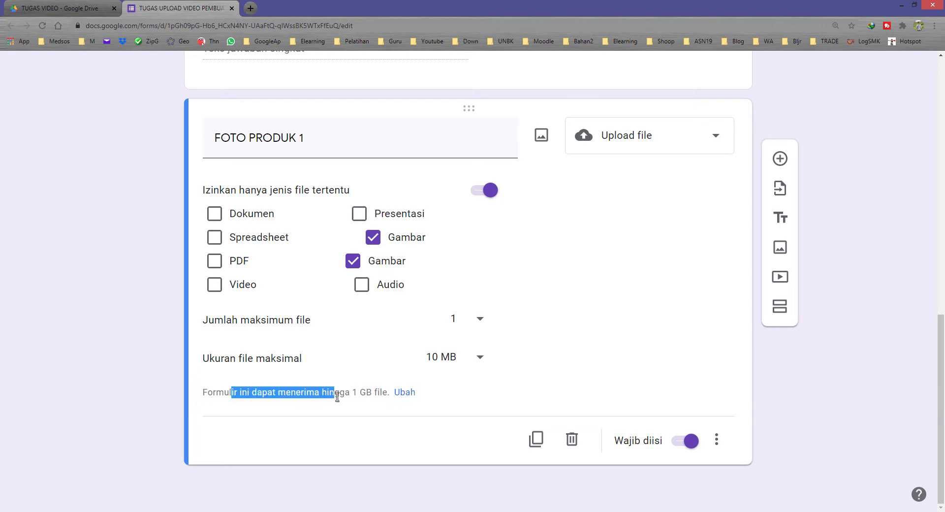
{"action": "left_click", "coordinate": [406, 394]}
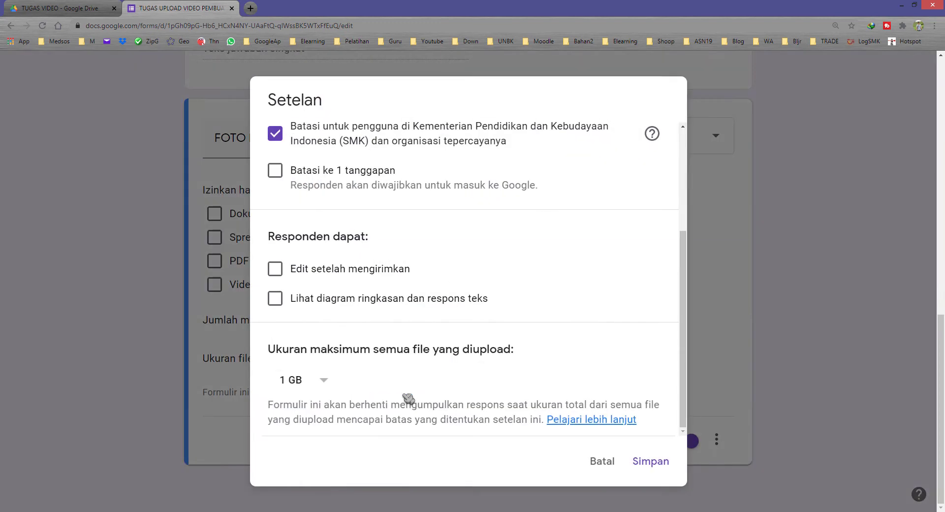
{"action": "left_click_drag", "start_coordinate": [277, 350], "coordinate": [408, 351]}
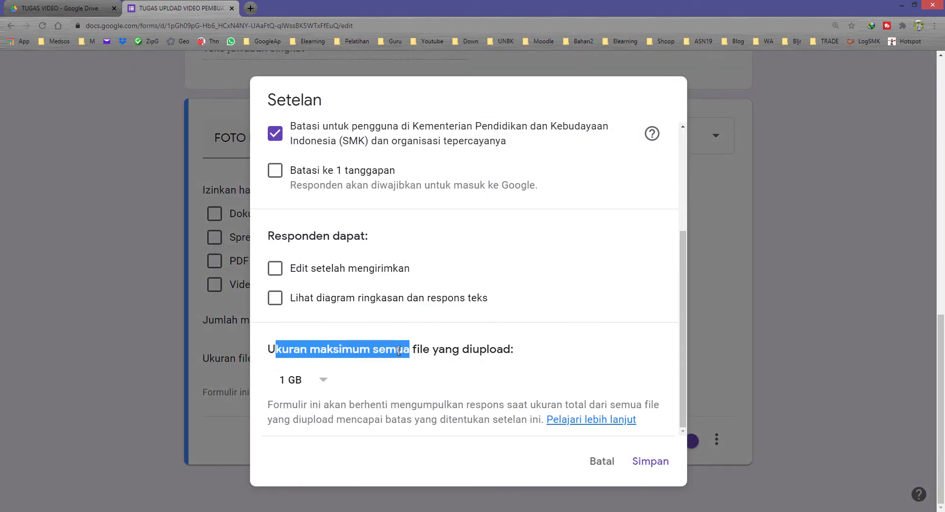
{"action": "left_click", "coordinate": [327, 383]}
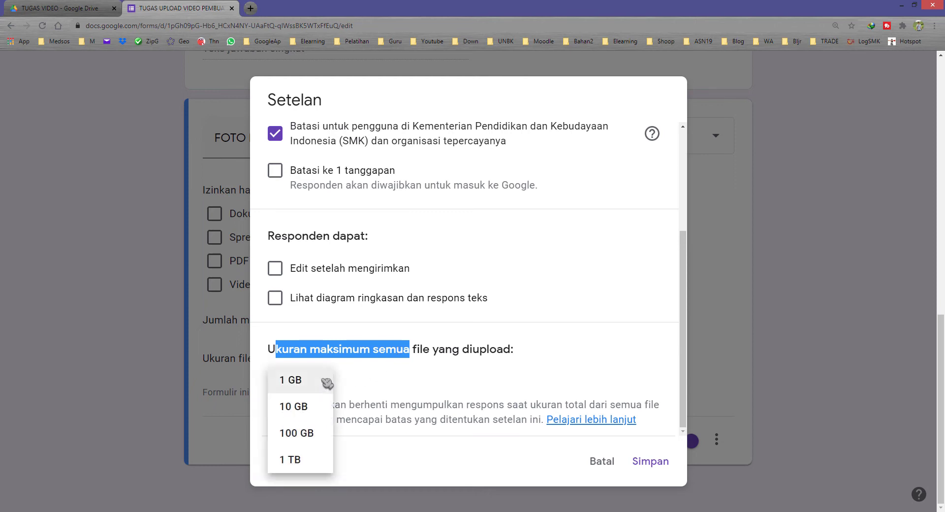
{"action": "left_click", "coordinate": [320, 462]}
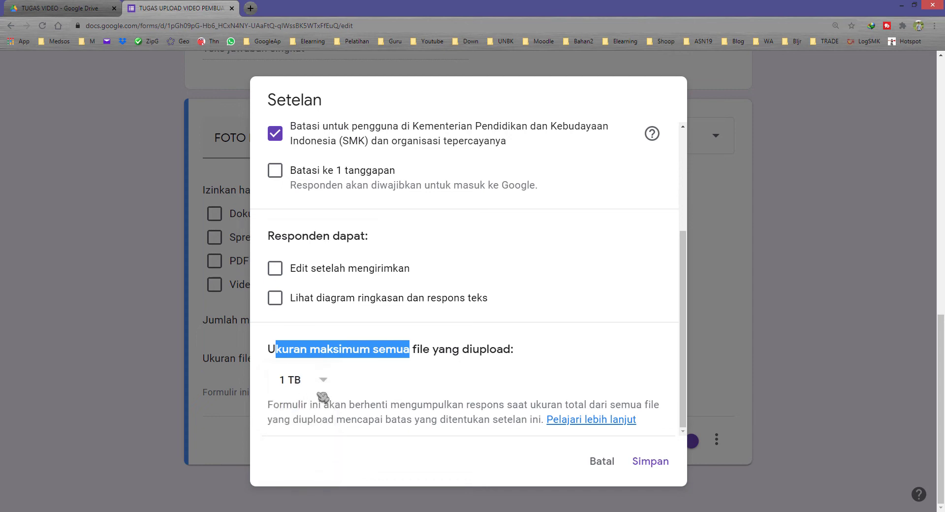
{"action": "left_click", "coordinate": [296, 351]}
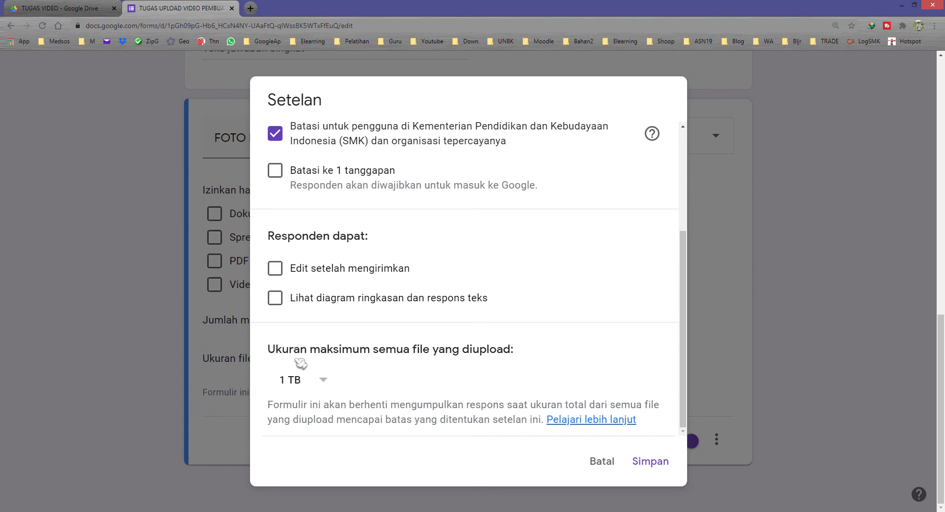
{"action": "left_click", "coordinate": [653, 462]}
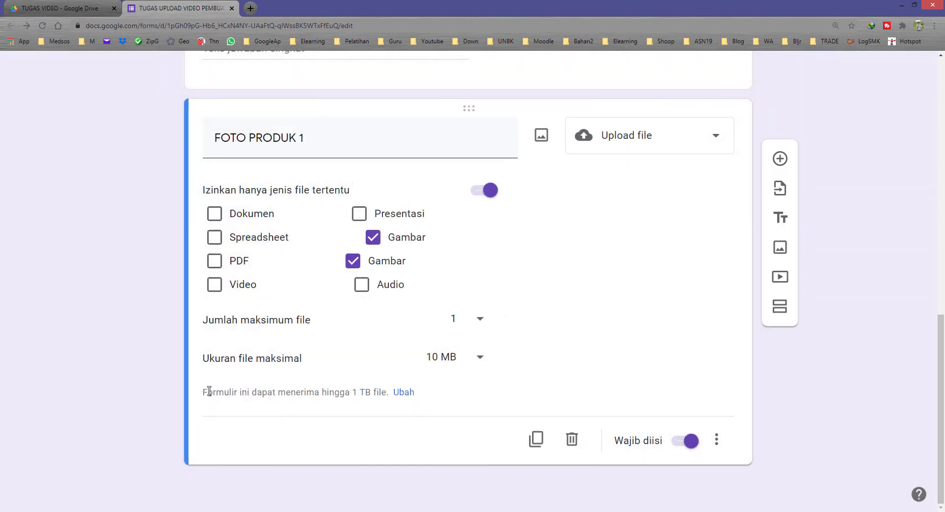
- Review the maximum file size options of FOTO PRODUK 1 and keep 10 MB selected
{"action": "left_click_drag", "start_coordinate": [210, 391], "coordinate": [346, 395]}
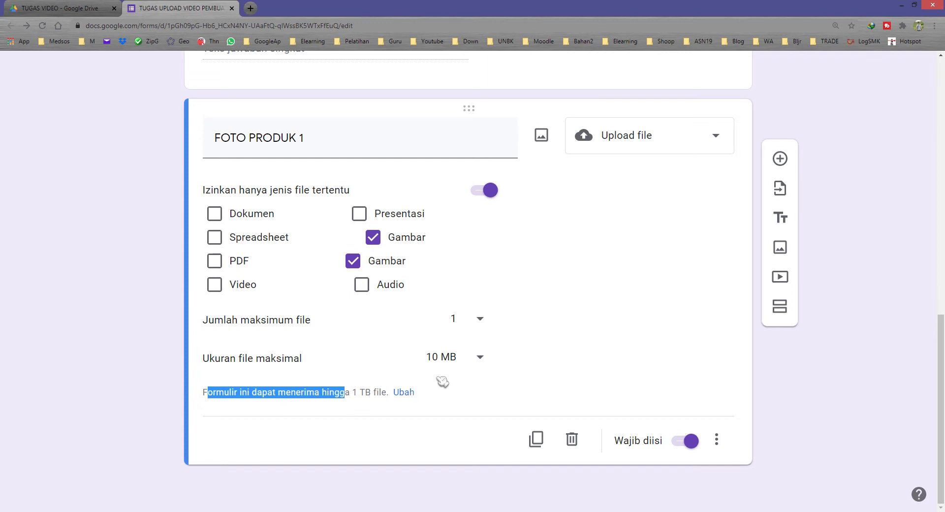
{"action": "left_click", "coordinate": [473, 361]}
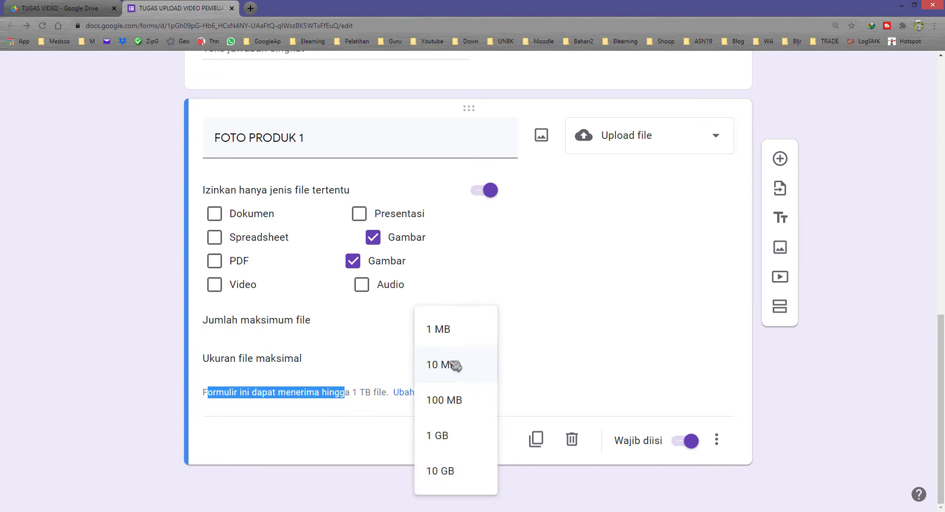
{"action": "left_click", "coordinate": [463, 369]}
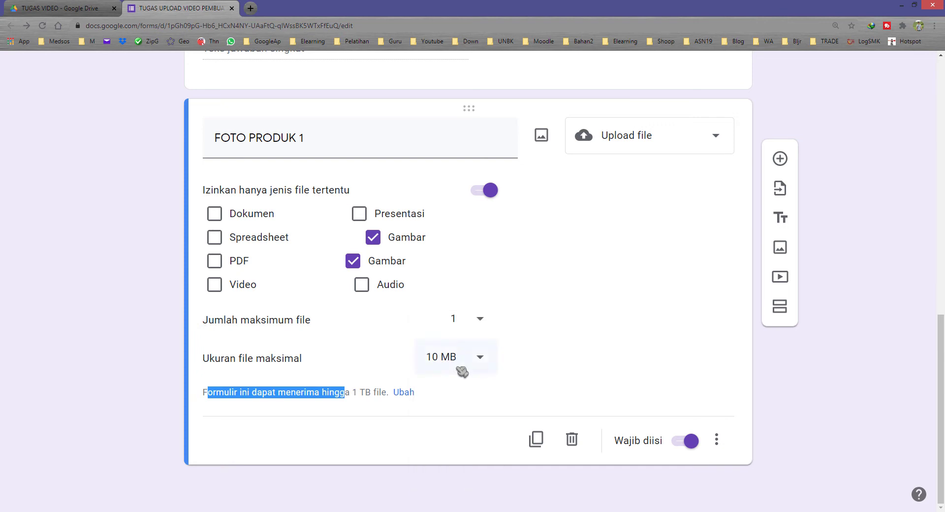
- Duplicate the FOTO PRODUK 1 upload question and rename the copy "FOTO PRODUK 2"
{"action": "triple_click", "coordinate": [314, 138]}
{"action": "left_click", "coordinate": [328, 136]}
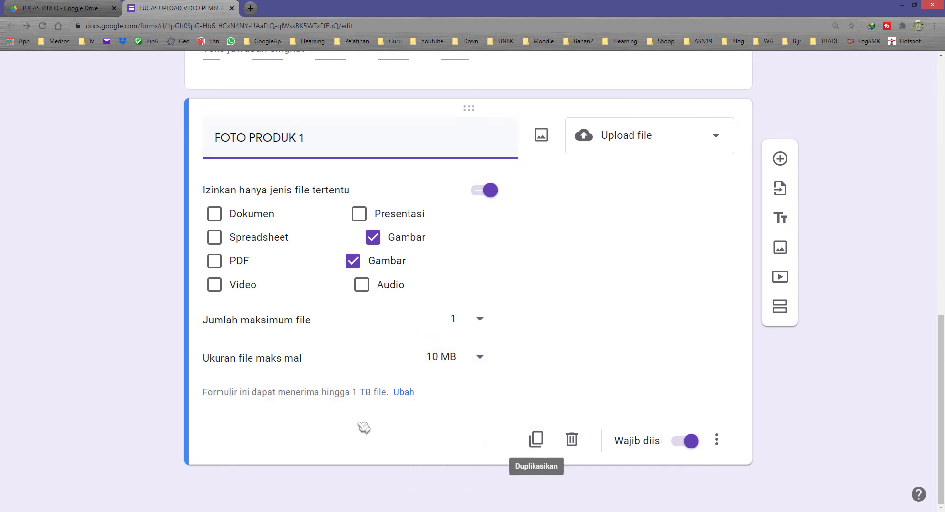
{"action": "left_click_drag", "start_coordinate": [319, 139], "coordinate": [205, 139]}
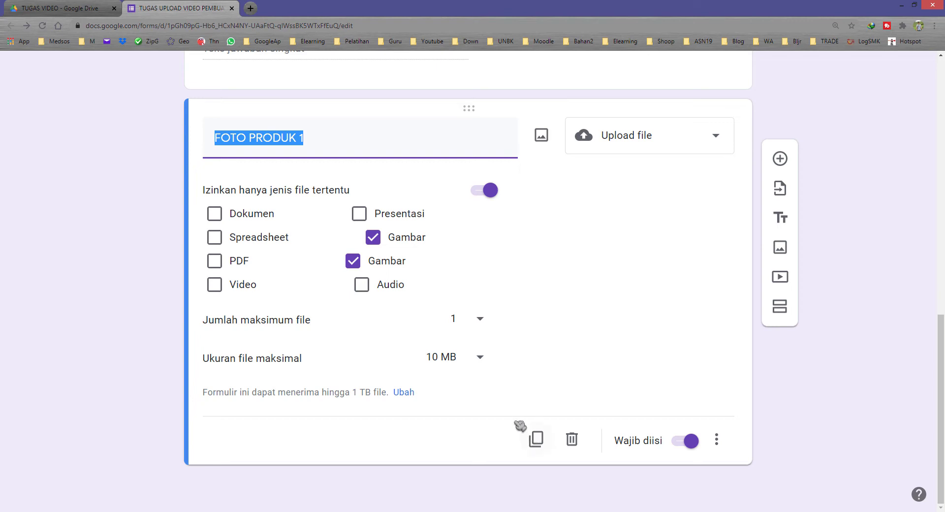
{"action": "left_click", "coordinate": [541, 441]}
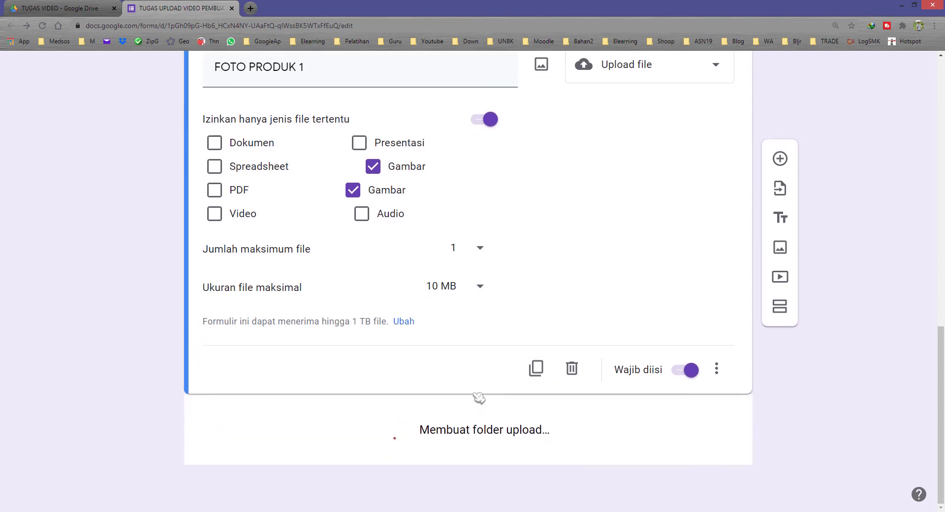
{"action": "scroll", "coordinate": [360, 362], "scroll_direction": "up", "scroll_amount": 2}
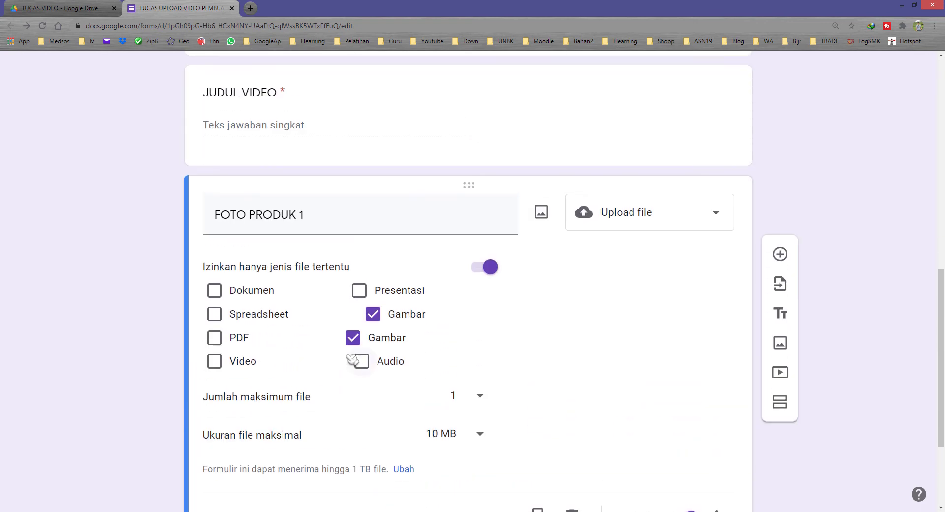
{"action": "scroll", "coordinate": [341, 349], "scroll_direction": "down", "scroll_amount": 2}
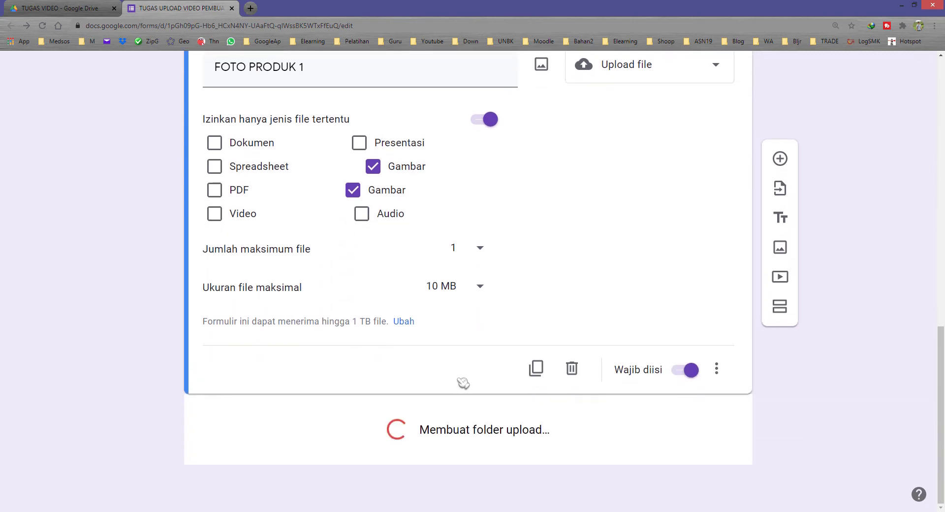
{"action": "scroll", "coordinate": [372, 342], "scroll_direction": "up", "scroll_amount": 3}
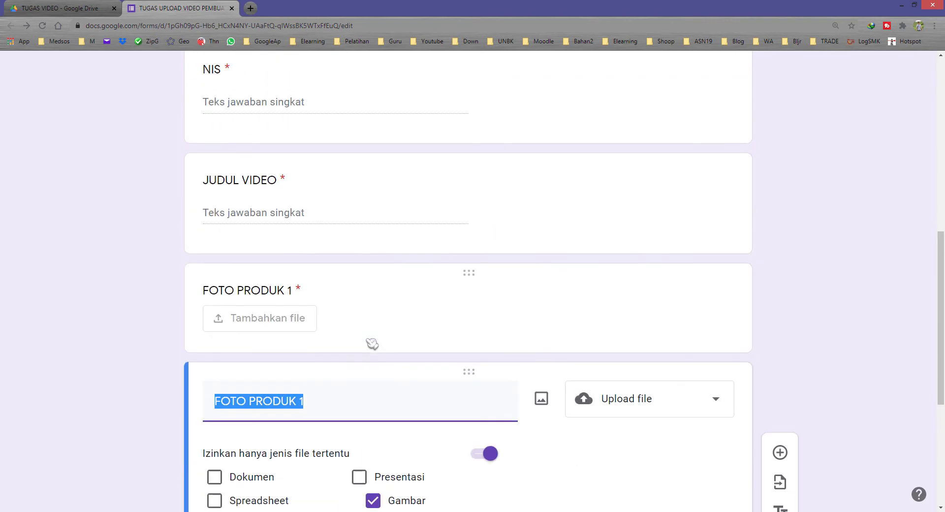
{"action": "left_click", "coordinate": [321, 400]}
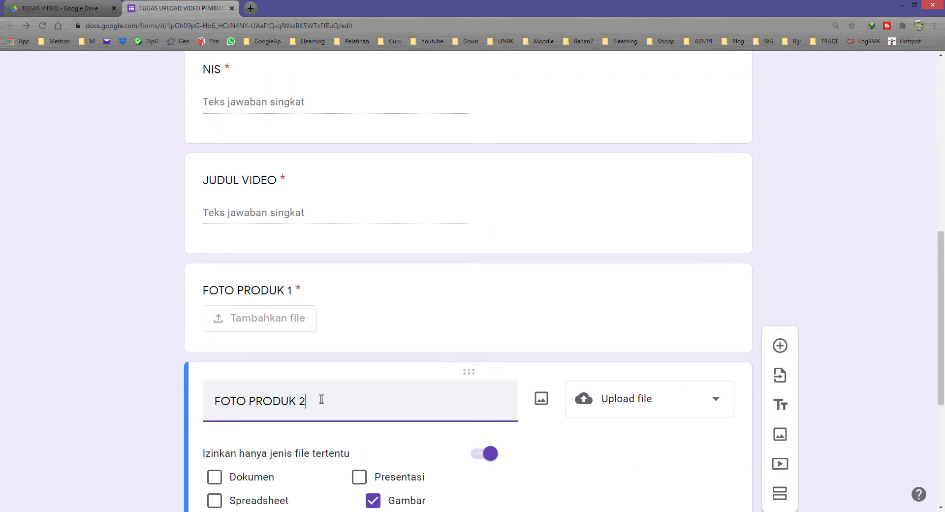
{"action": "type", "text": "2"}
- Review the upload limits of FOTO PRODUK 2, keeping the maximum at 1 file and 10 MB, and check the form's total size limit
{"action": "scroll", "coordinate": [322, 398], "scroll_direction": "down", "scroll_amount": 5}
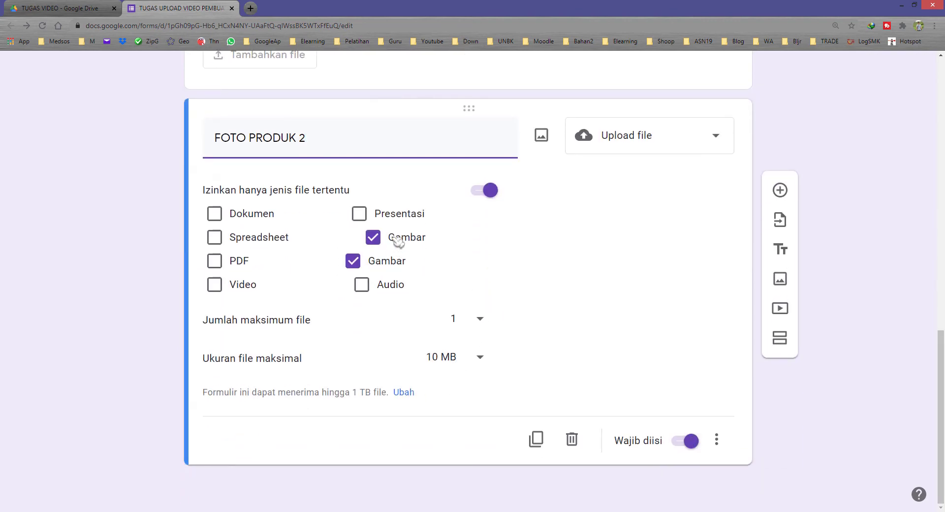
{"action": "left_click", "coordinate": [486, 327]}
{"action": "left_click", "coordinate": [485, 329]}
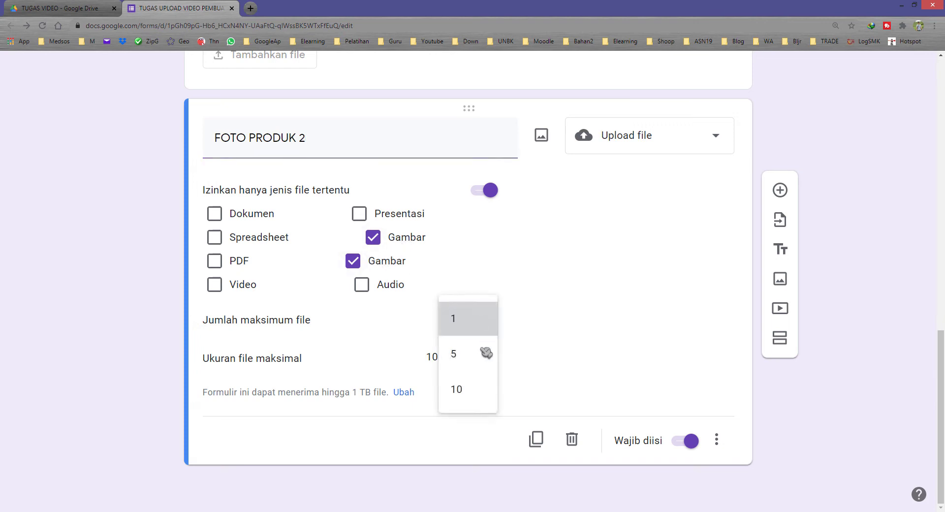
{"action": "left_click", "coordinate": [467, 363]}
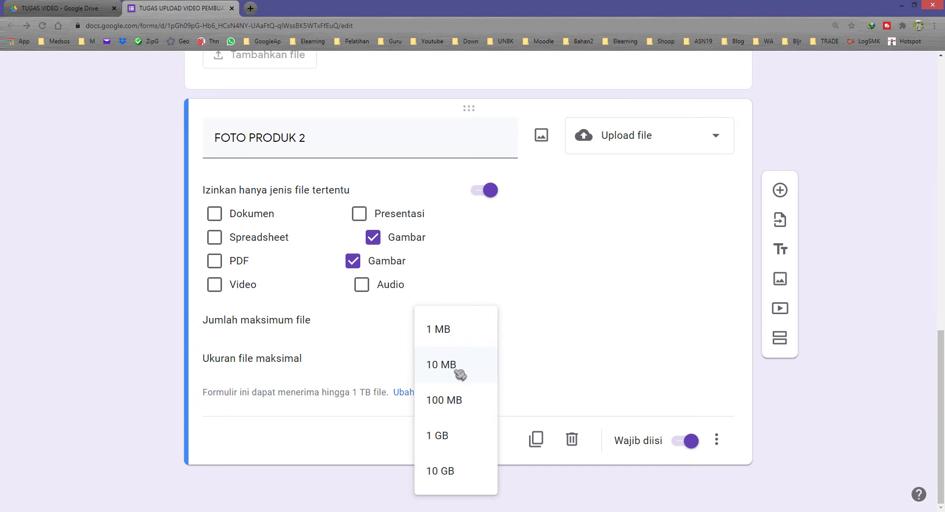
{"action": "left_click", "coordinate": [431, 371]}
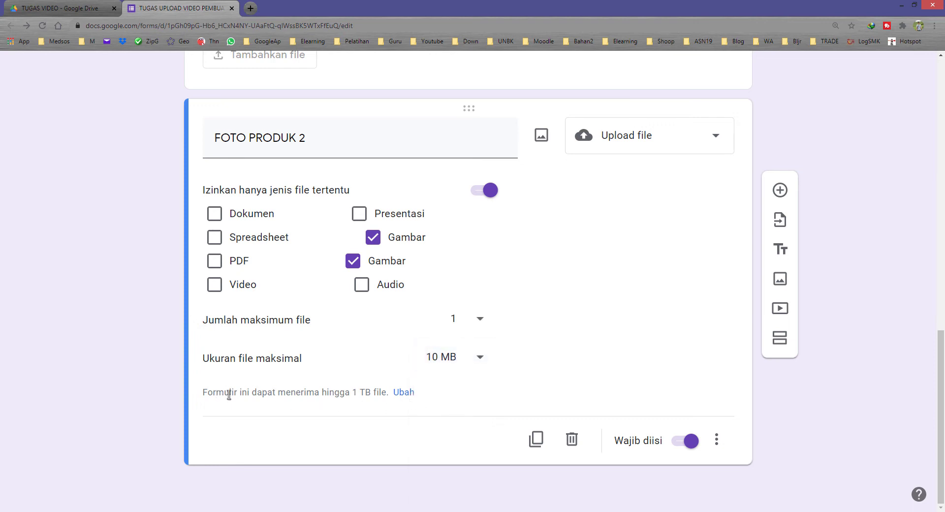
{"action": "left_click_drag", "start_coordinate": [216, 394], "coordinate": [309, 397]}
{"action": "left_click_drag", "start_coordinate": [213, 394], "coordinate": [370, 397]}
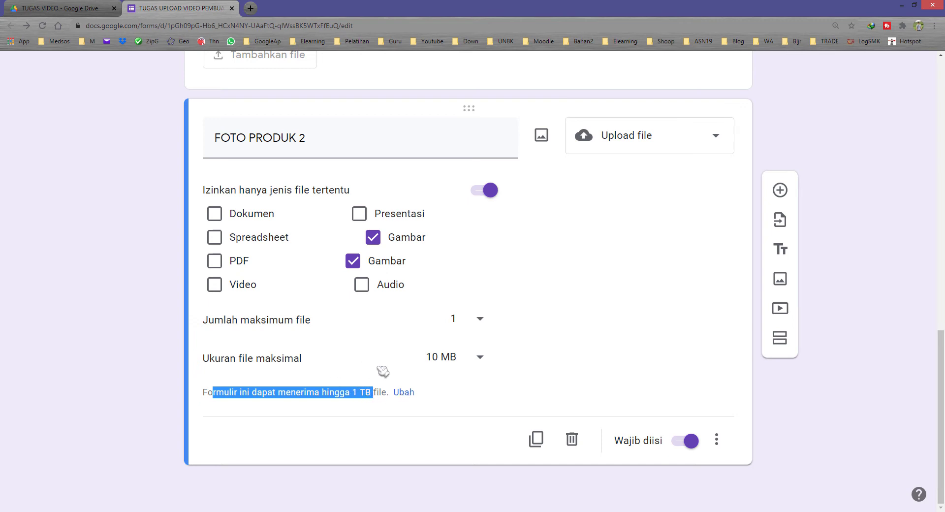
{"action": "scroll", "coordinate": [306, 295], "scroll_direction": "up", "scroll_amount": 2}
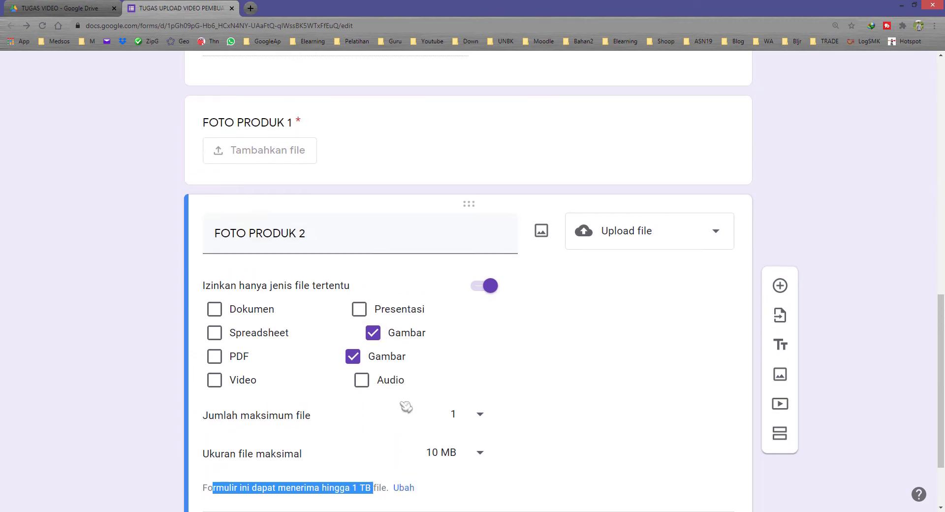
{"action": "scroll", "coordinate": [383, 408], "scroll_direction": "down", "scroll_amount": 2}
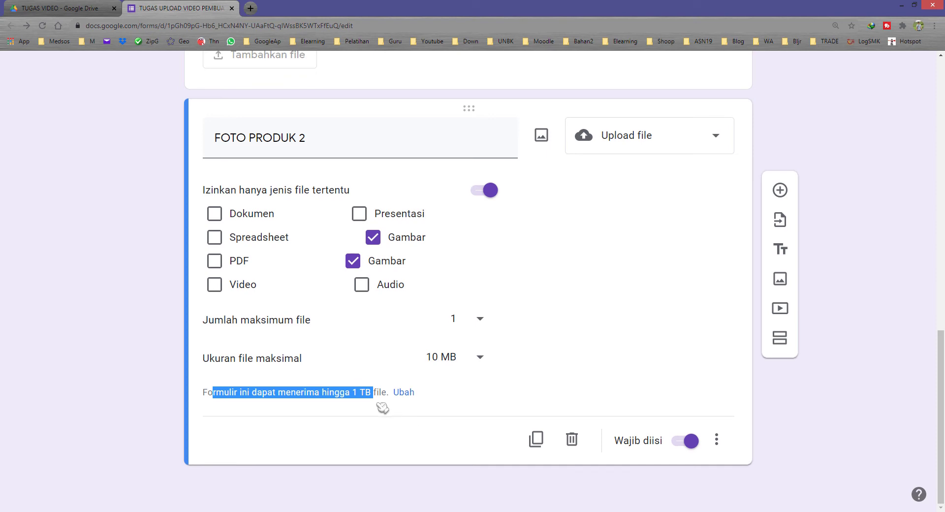
{"action": "left_click", "coordinate": [356, 391]}
{"action": "left_click_drag", "start_coordinate": [353, 390], "coordinate": [375, 391]}
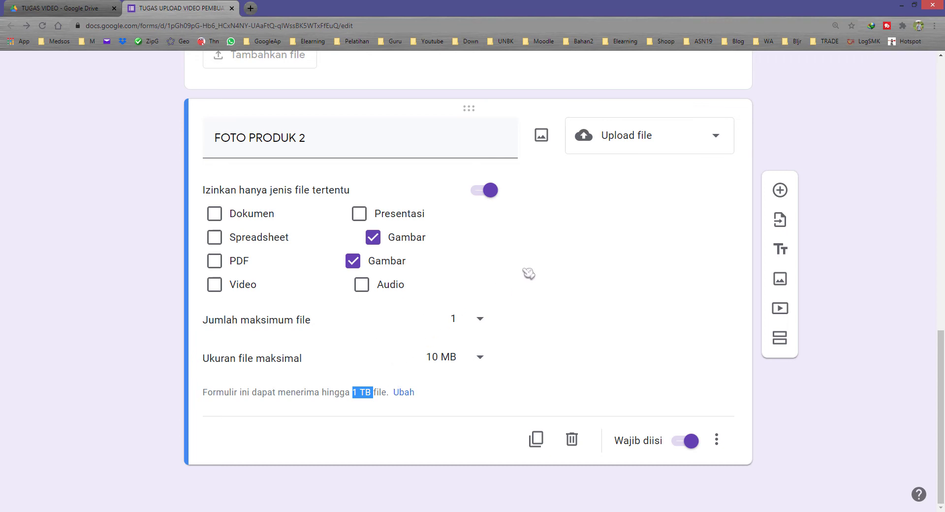
- Add a file upload question below FOTO PRODUK 2 and title it "VIDEO PRODUK"
{"action": "left_click", "coordinate": [793, 196]}
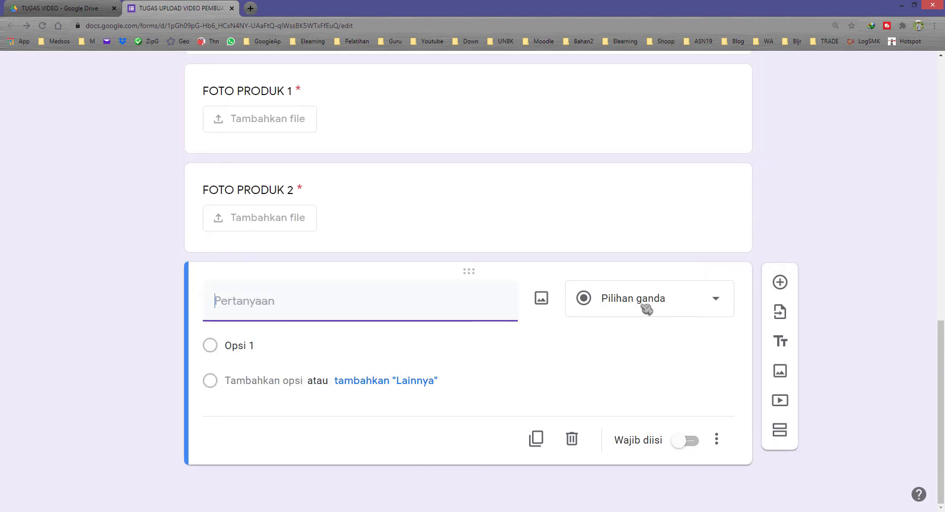
{"action": "left_click", "coordinate": [647, 309]}
{"action": "left_click", "coordinate": [645, 301]}
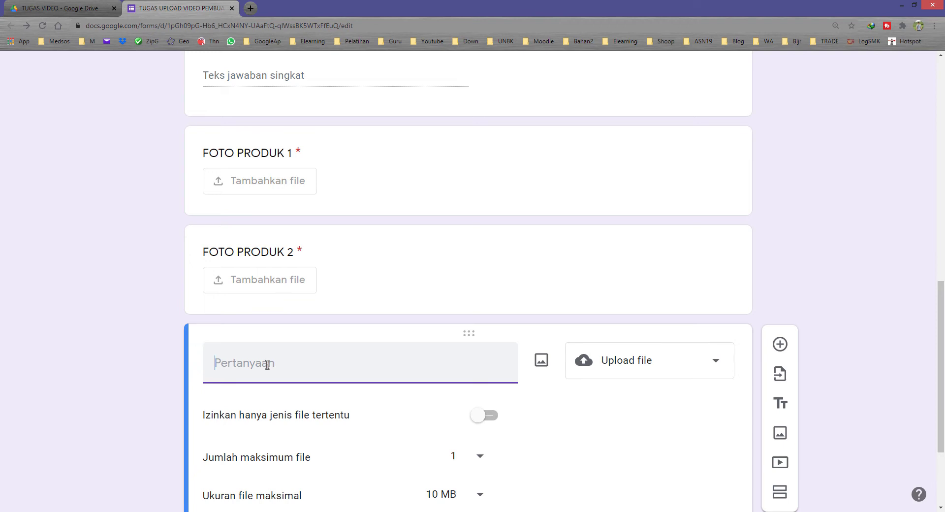
{"action": "type", "text": "VIDEO PRODUK"}
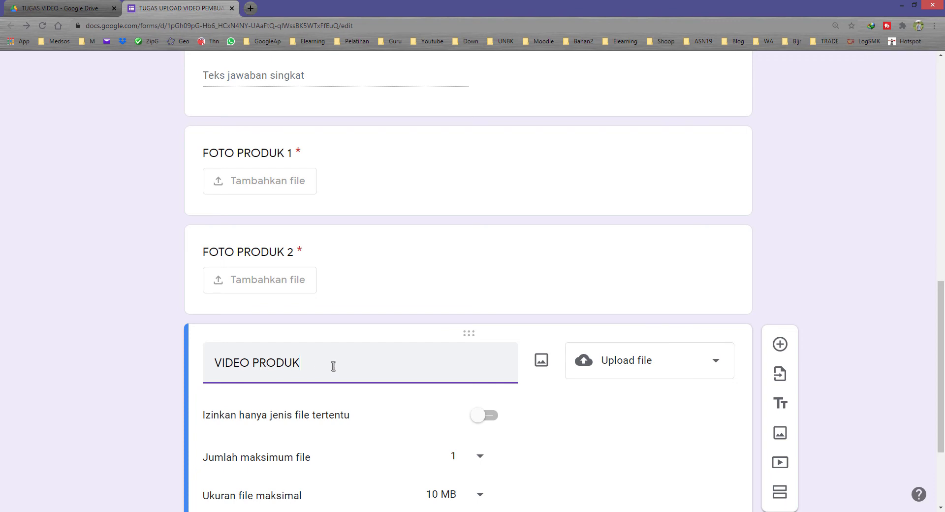
{"action": "scroll", "coordinate": [333, 366], "scroll_direction": "down", "scroll_amount": 1}
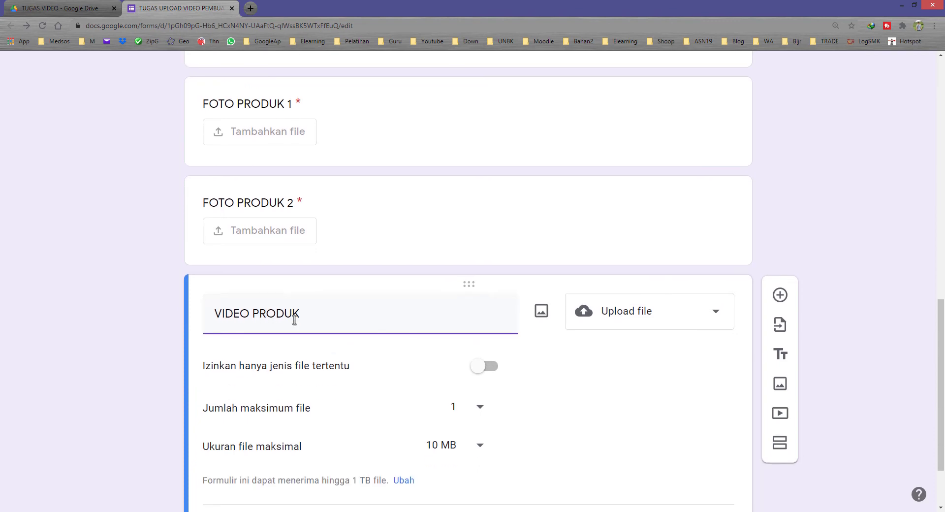
{"action": "left_click_drag", "start_coordinate": [331, 312], "coordinate": [202, 306]}
{"action": "left_click", "coordinate": [293, 325]}
- Restrict the VIDEO PRODUK uploads to specific file types and allow only Video
{"action": "left_click_drag", "start_coordinate": [223, 364], "coordinate": [340, 368]}
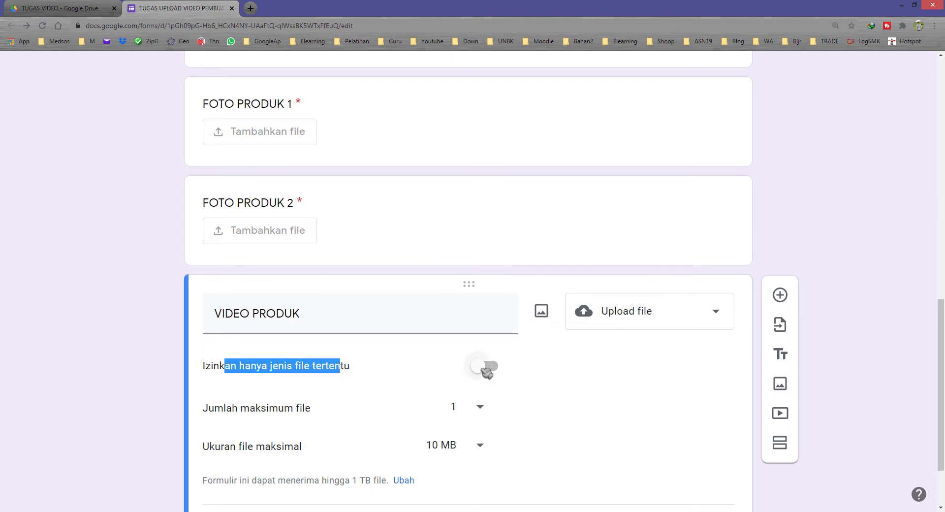
{"action": "left_click", "coordinate": [486, 372]}
{"action": "scroll", "coordinate": [481, 365], "scroll_direction": "down", "scroll_amount": 3}
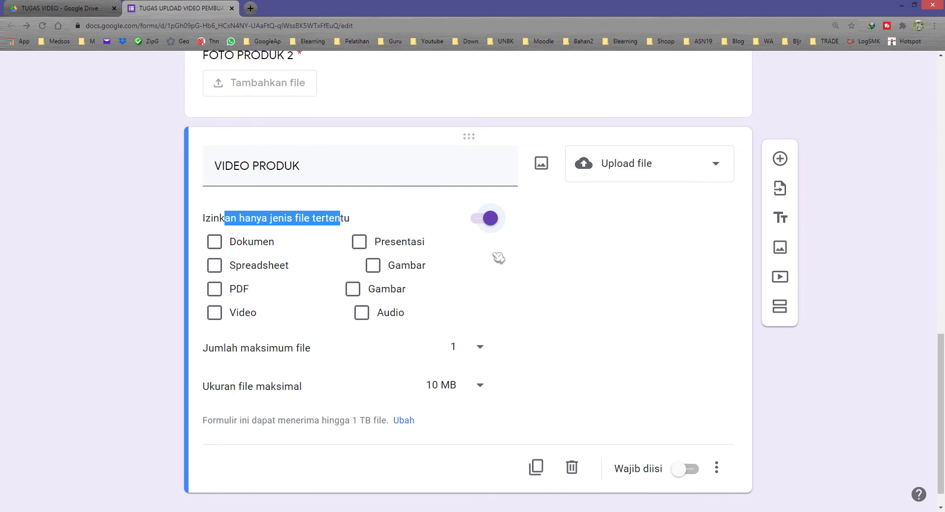
{"action": "left_click", "coordinate": [330, 164]}
{"action": "left_click", "coordinate": [331, 164]}
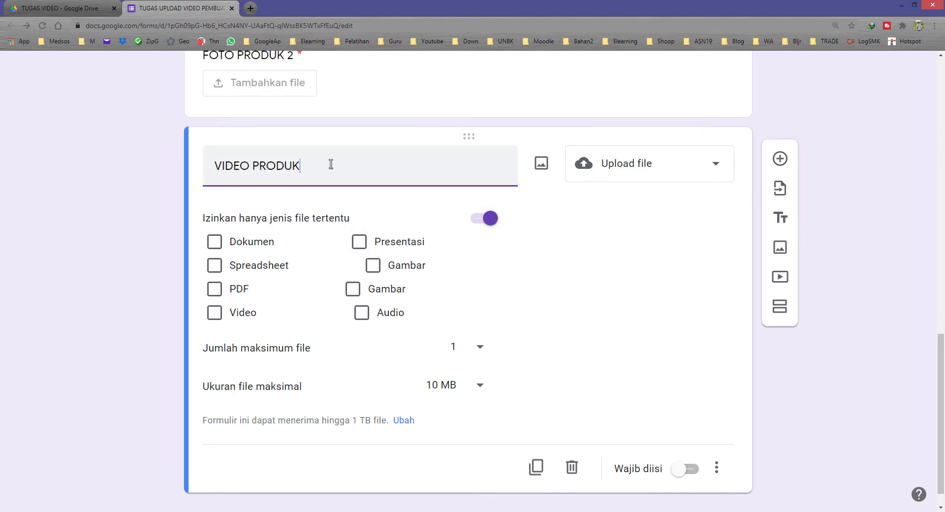
{"action": "left_click", "coordinate": [231, 314]}
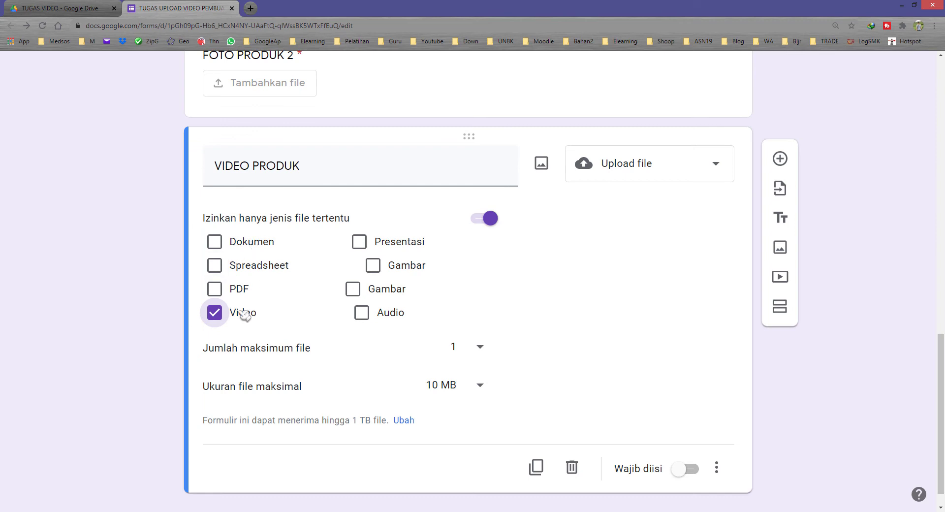
- Check the size limit of FOTO PRODUK 2 for comparison and set the maximum file size of VIDEO PRODUK to 10 GB
{"action": "triple_click", "coordinate": [322, 172]}
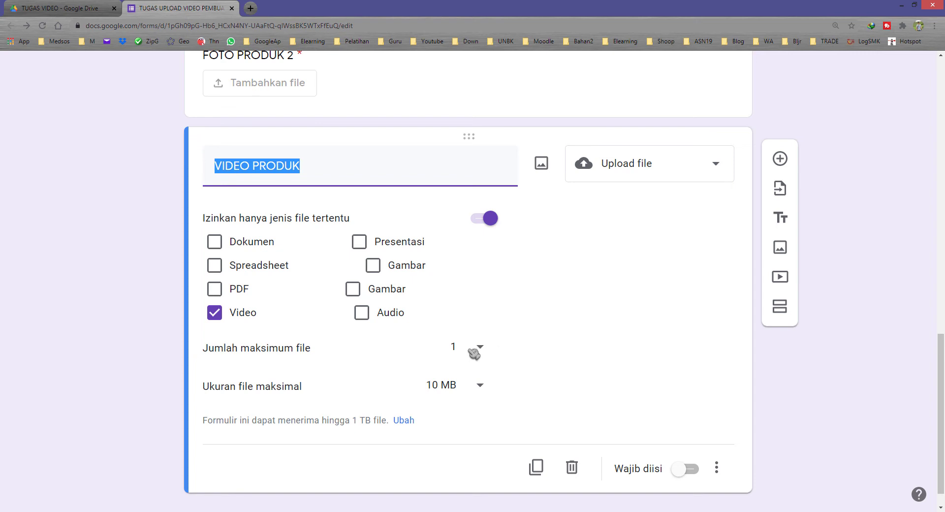
{"action": "left_click_drag", "start_coordinate": [215, 388], "coordinate": [287, 387]}
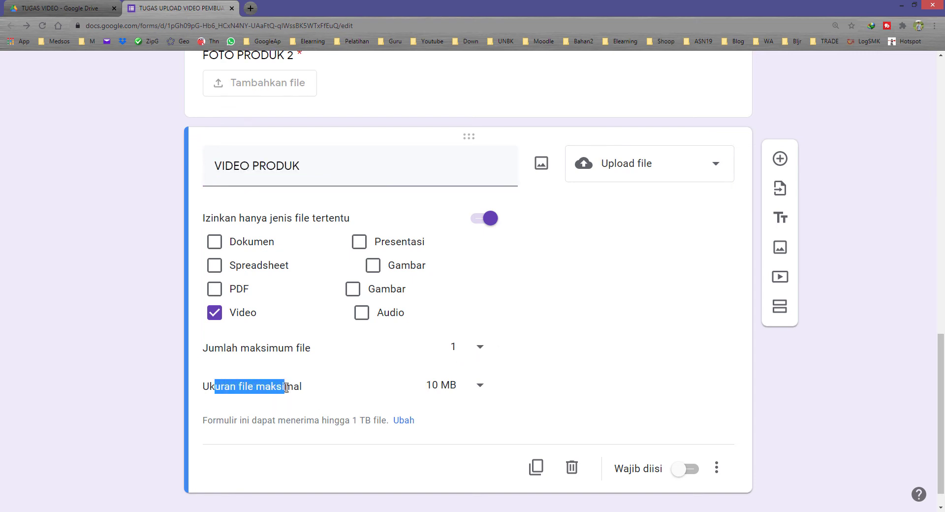
{"action": "scroll", "coordinate": [302, 270], "scroll_direction": "up", "scroll_amount": 3}
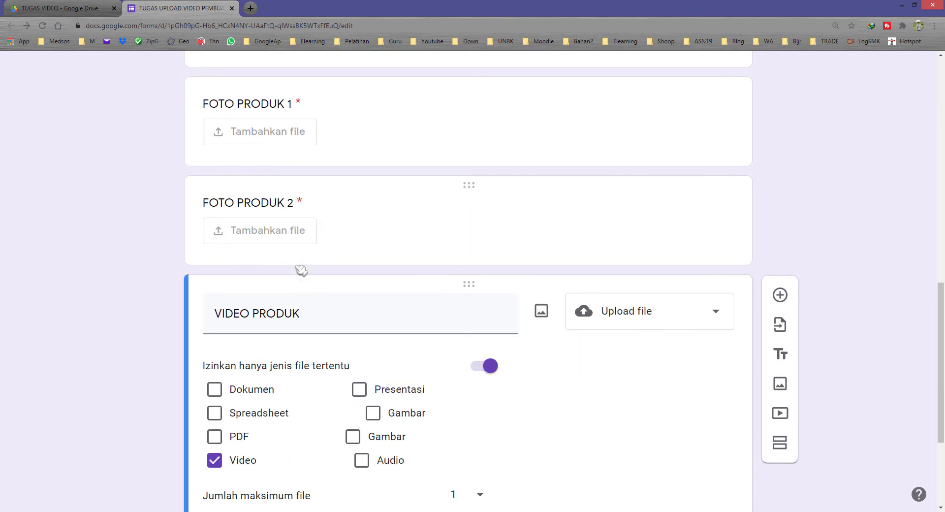
{"action": "left_click", "coordinate": [281, 220]}
{"action": "scroll", "coordinate": [447, 434], "scroll_direction": "down", "scroll_amount": 1}
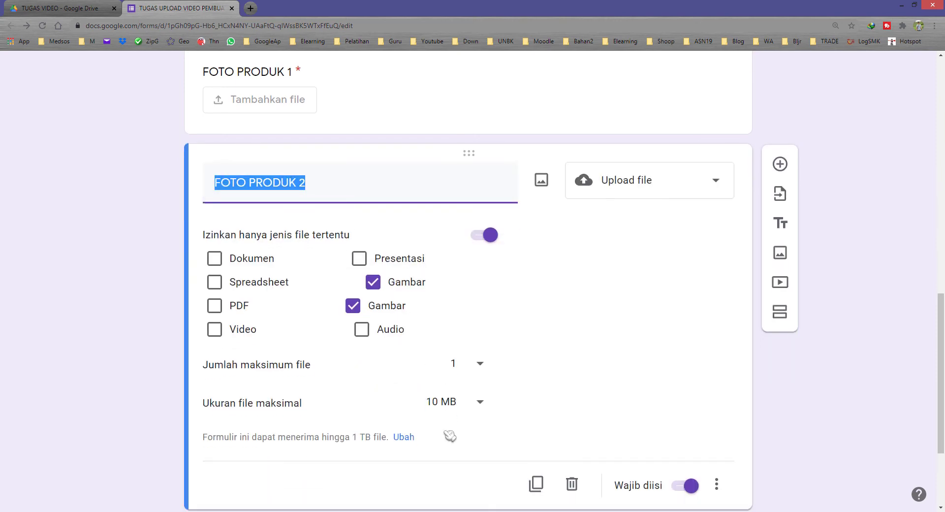
{"action": "scroll", "coordinate": [207, 389], "scroll_direction": "down", "scroll_amount": 3}
{"action": "left_click", "coordinate": [274, 412]}
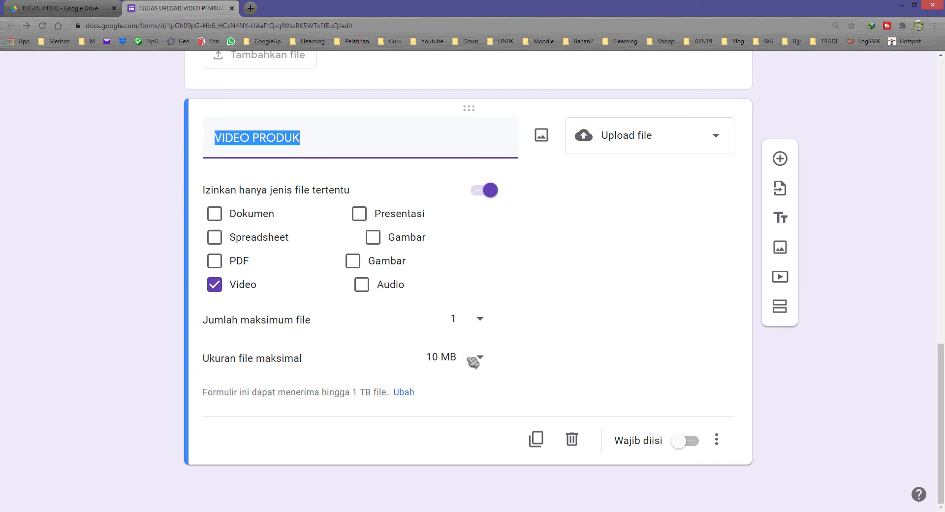
{"action": "left_click", "coordinate": [473, 362]}
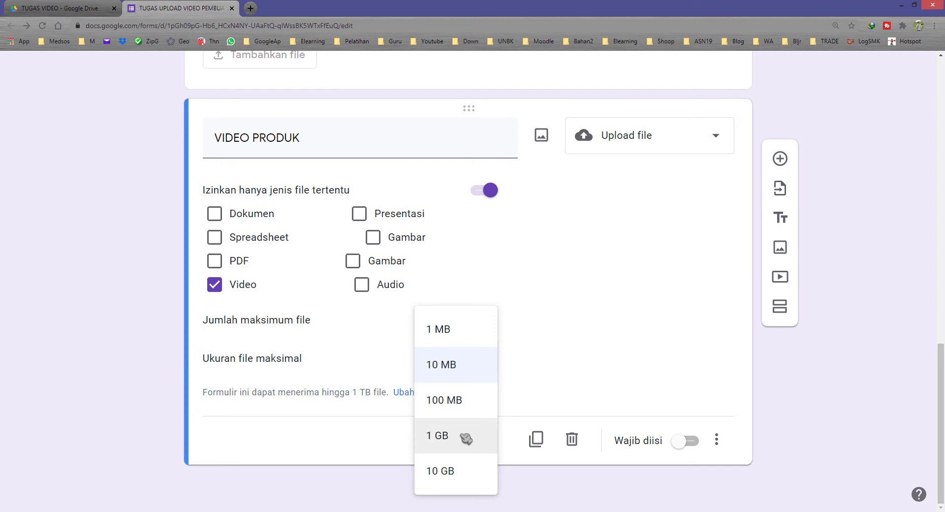
{"action": "left_click", "coordinate": [464, 480]}
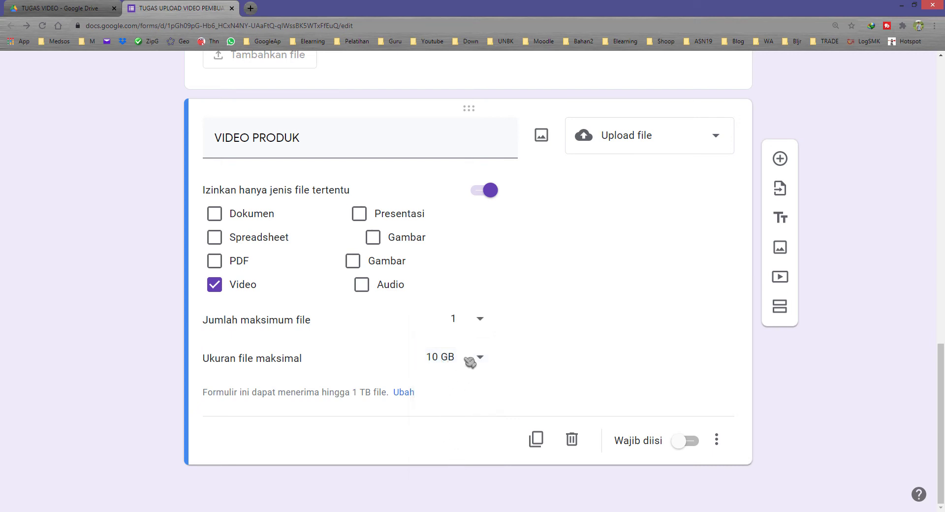
{"action": "left_click", "coordinate": [460, 358]}
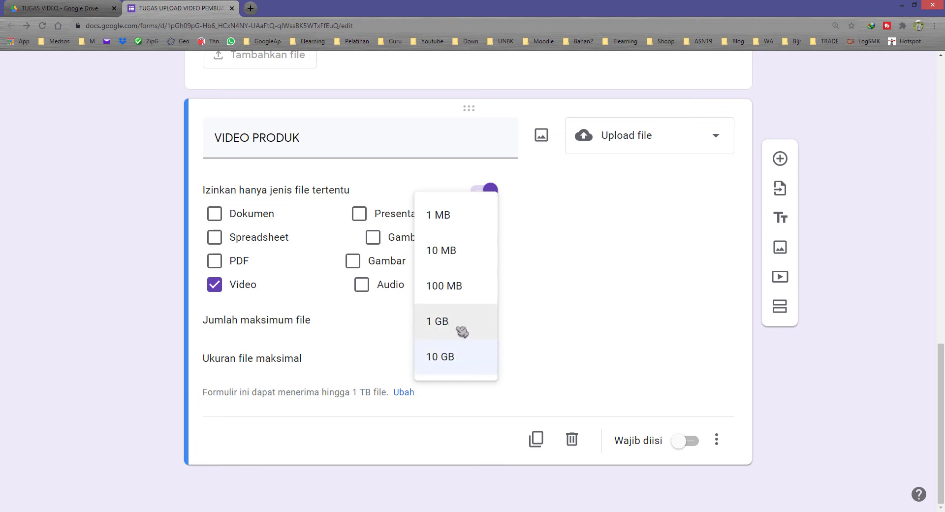
{"action": "left_click", "coordinate": [144, 243]}
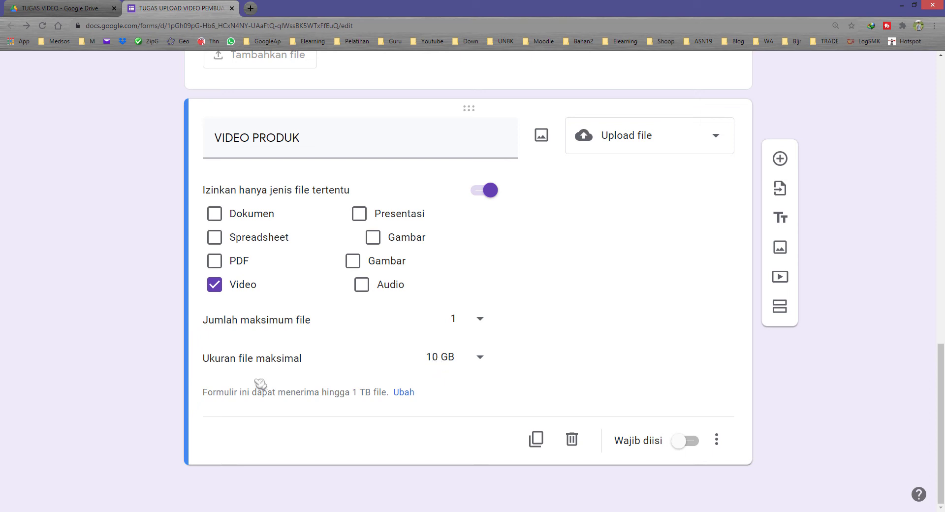
- Compare the upload limits of FOTO PRODUK 2 with those of VIDEO PRODUK
{"action": "scroll", "coordinate": [295, 291], "scroll_direction": "up", "scroll_amount": 4}
{"action": "left_click", "coordinate": [335, 266]}
{"action": "scroll", "coordinate": [429, 345], "scroll_direction": "down", "scroll_amount": 4}
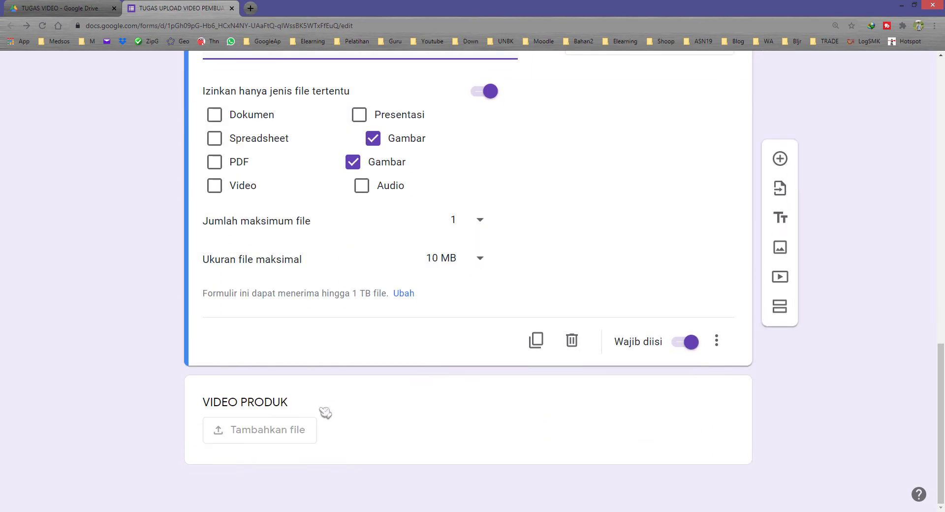
{"action": "left_click", "coordinate": [307, 411]}
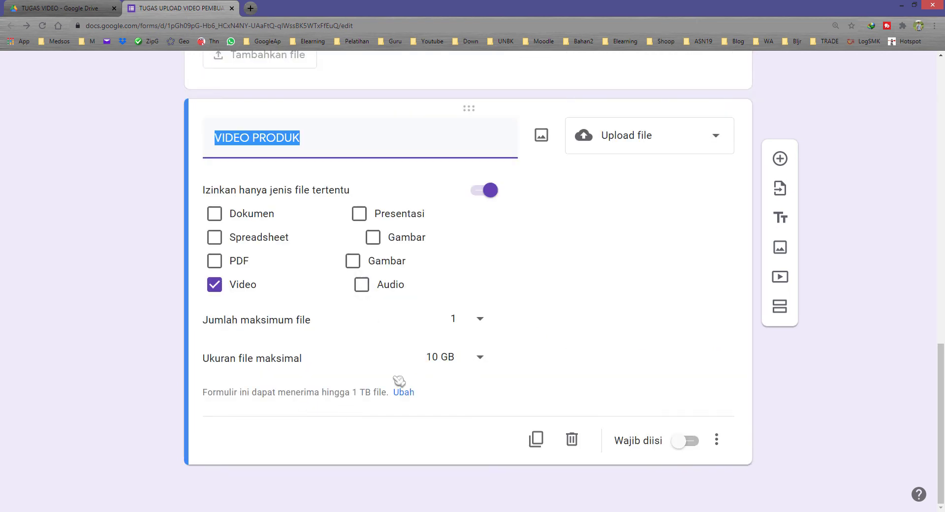
- Keep the maximum file size of VIDEO PRODUK at 10 GB and make the question required
{"action": "left_click", "coordinate": [465, 359]}
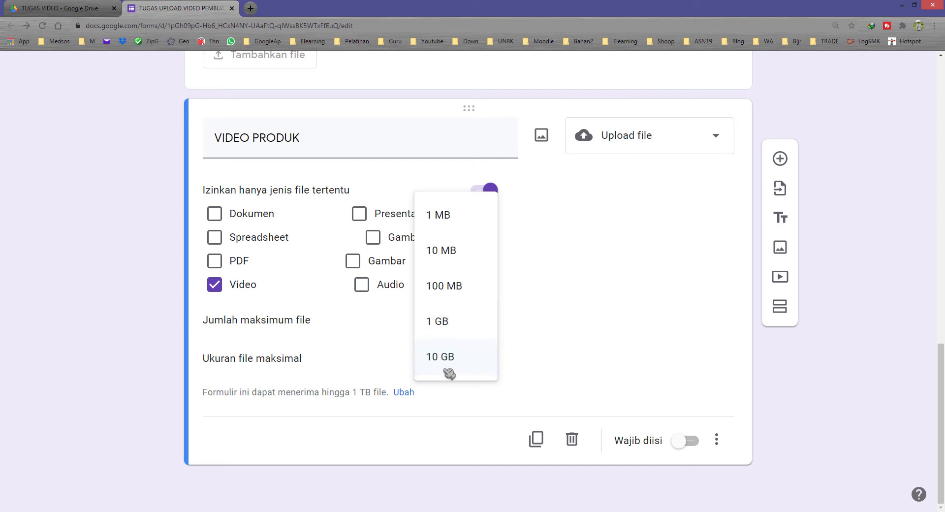
{"action": "left_click", "coordinate": [465, 366]}
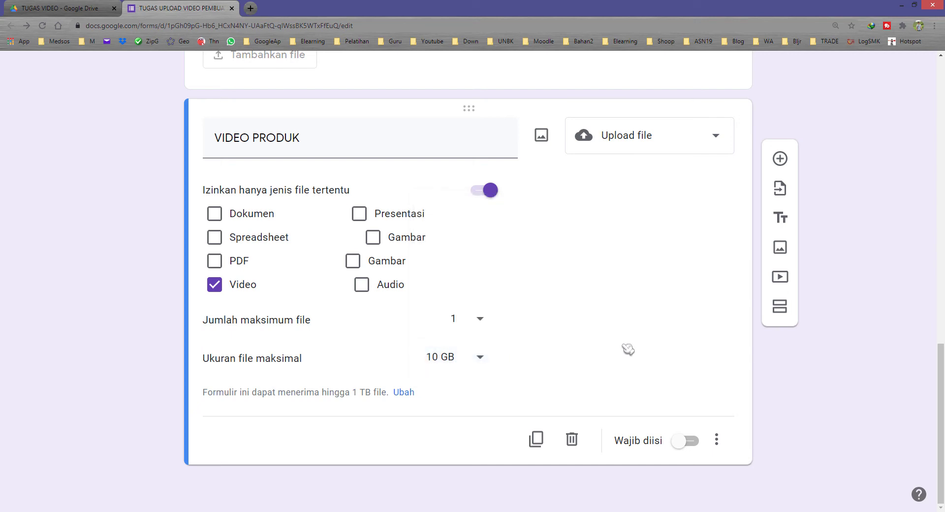
{"action": "left_click", "coordinate": [690, 442]}
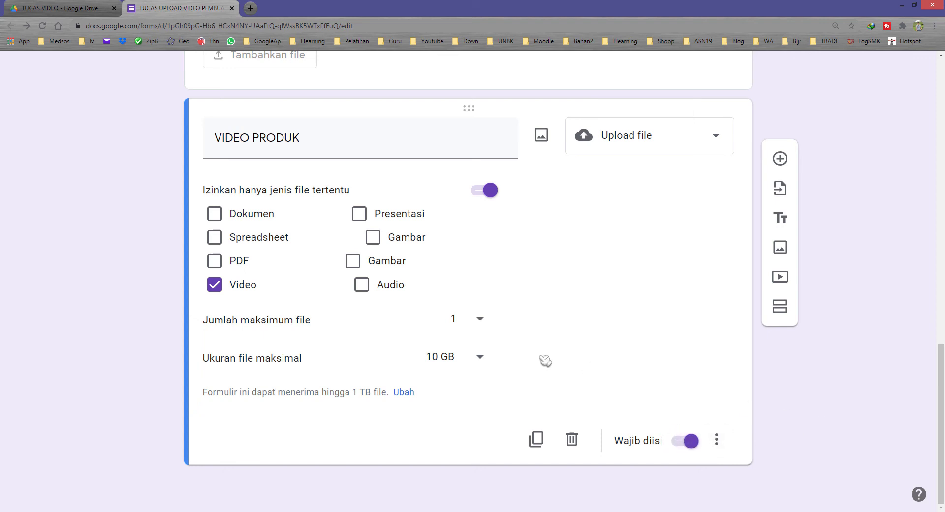
- Open the form settings and review the general, presentation and quiz options
{"action": "scroll", "coordinate": [546, 360], "scroll_direction": "up", "scroll_amount": 1}
{"action": "scroll", "coordinate": [529, 369], "scroll_direction": "down", "scroll_amount": 1}
{"action": "scroll", "coordinate": [716, 253], "scroll_direction": "up", "scroll_amount": 15}
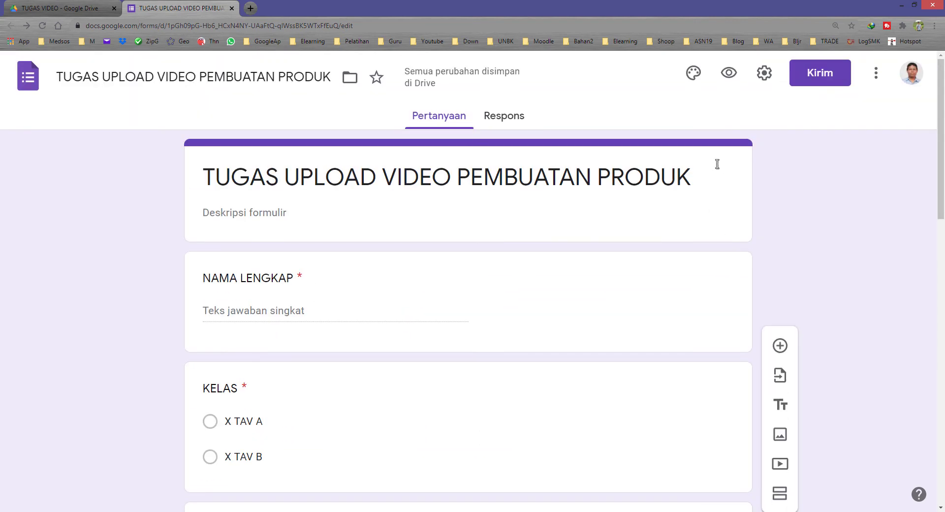
{"action": "left_click", "coordinate": [764, 74]}
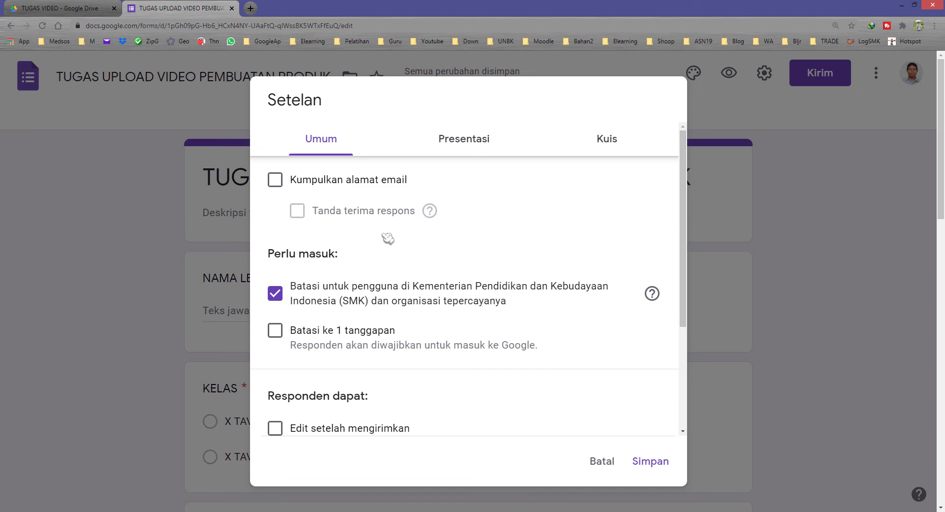
{"action": "scroll", "coordinate": [358, 252], "scroll_direction": "down", "scroll_amount": 3}
{"action": "scroll", "coordinate": [374, 250], "scroll_direction": "up", "scroll_amount": 3}
{"action": "left_click", "coordinate": [465, 142]}
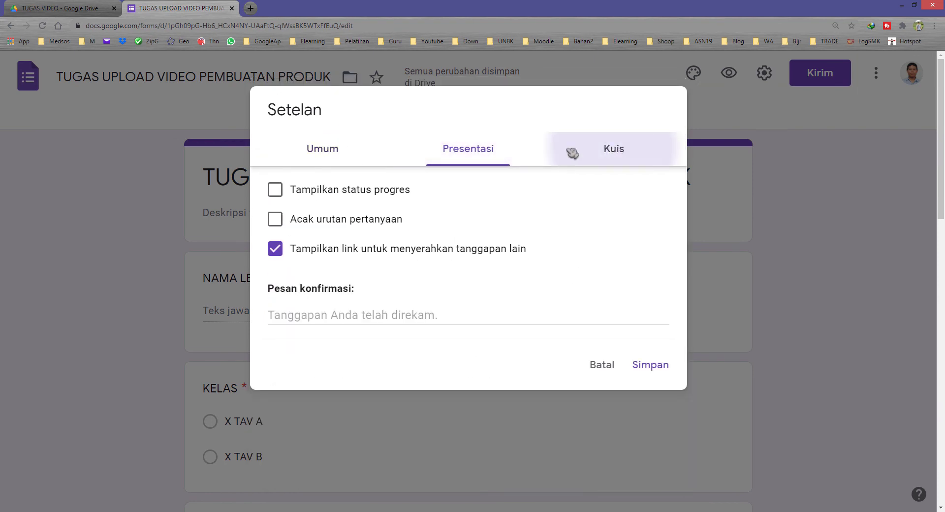
{"action": "left_click", "coordinate": [598, 148]}
{"action": "left_click", "coordinate": [320, 140]}
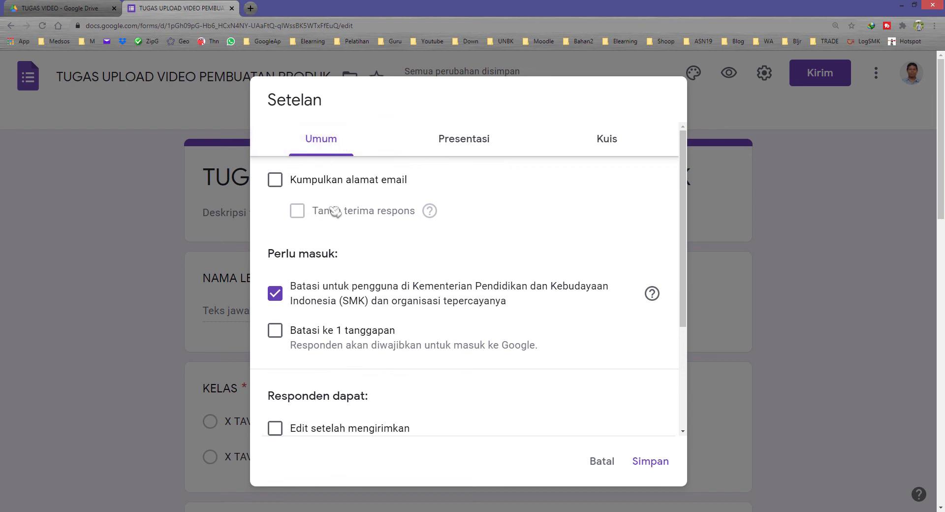
- Limit the form to 1 response per person and remove the restriction to Kementerian Pendidikan dan Kebudayaan Indonesia (SMK) users
{"action": "left_click_drag", "start_coordinate": [275, 253], "coordinate": [337, 252]}
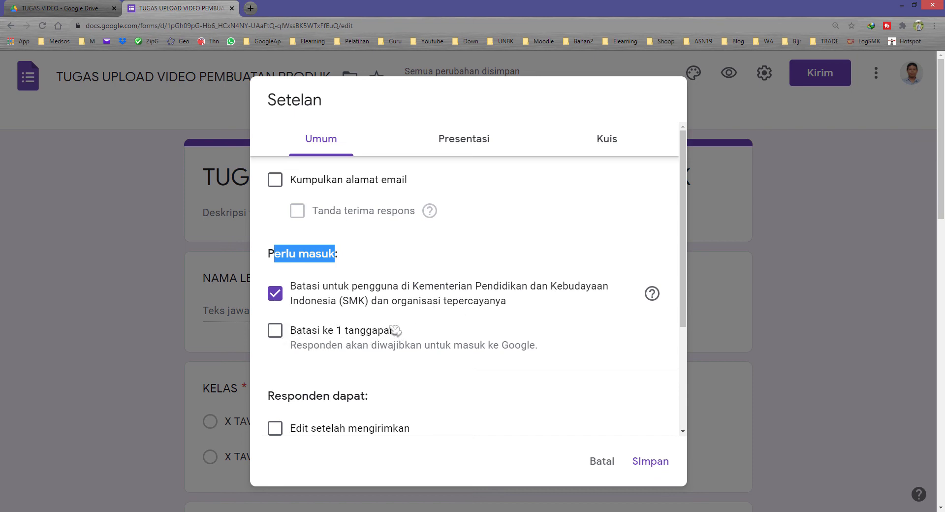
{"action": "left_click", "coordinate": [279, 335]}
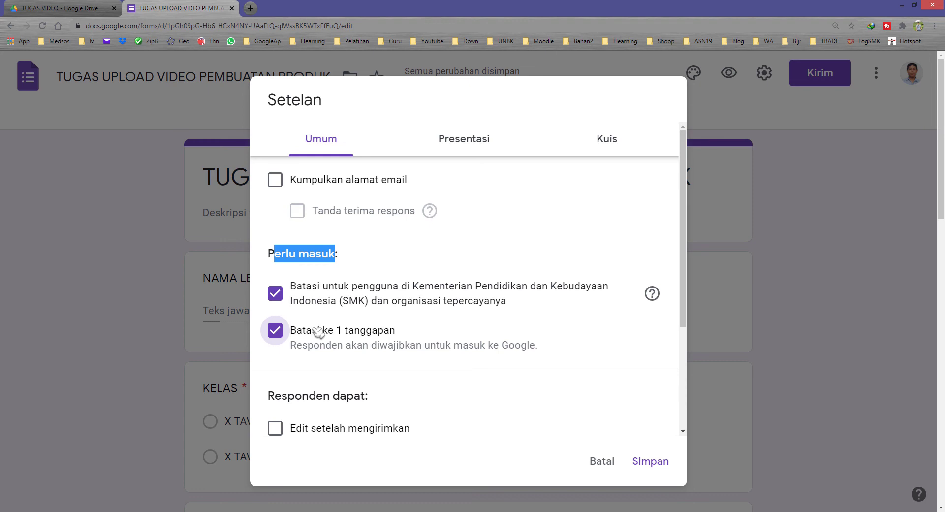
{"action": "left_click", "coordinate": [316, 288]}
{"action": "left_click", "coordinate": [316, 290]}
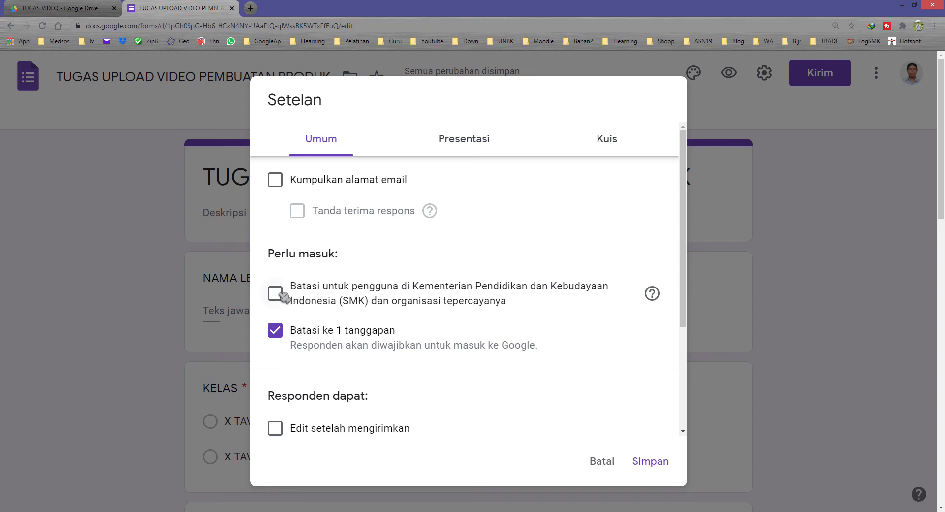
{"action": "left_click", "coordinate": [276, 295]}
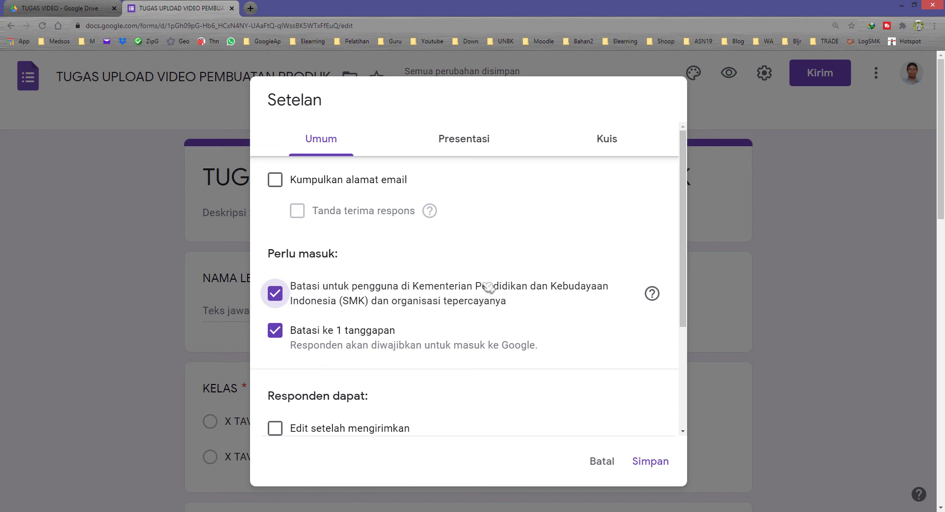
{"action": "left_click", "coordinate": [275, 295]}
- Allow respondents to edit their answers after submitting and check the maximum total size of uploaded files
{"action": "scroll", "coordinate": [316, 337], "scroll_direction": "down", "scroll_amount": 3}
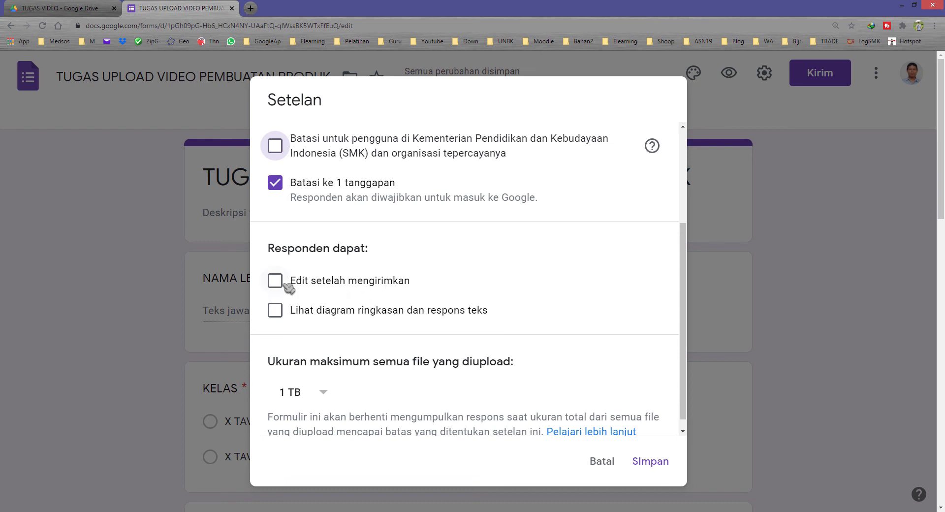
{"action": "left_click", "coordinate": [301, 285]}
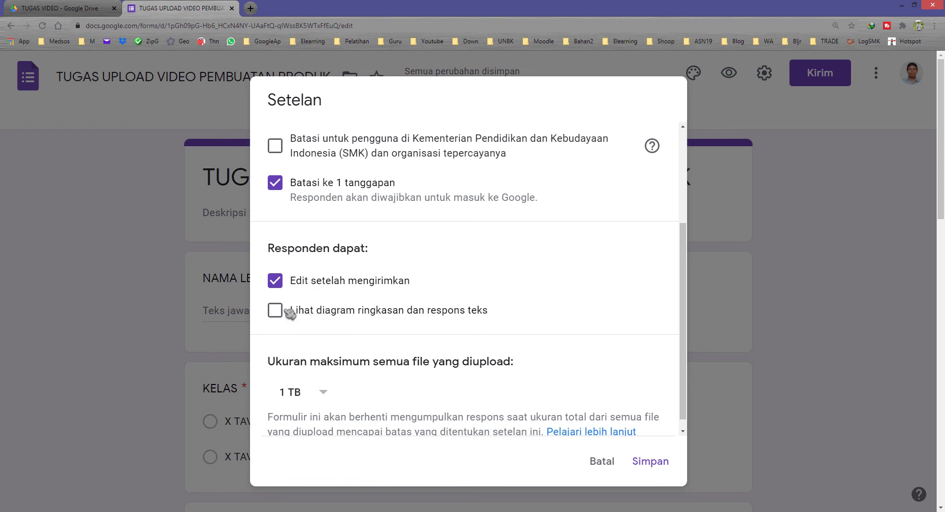
{"action": "scroll", "coordinate": [356, 330], "scroll_direction": "down", "scroll_amount": 1}
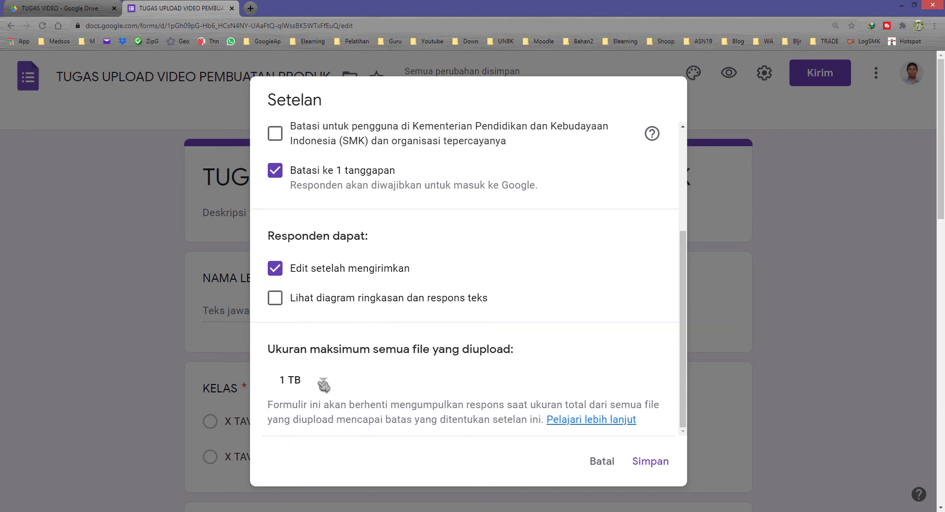
{"action": "scroll", "coordinate": [325, 365], "scroll_direction": "up", "scroll_amount": 5}
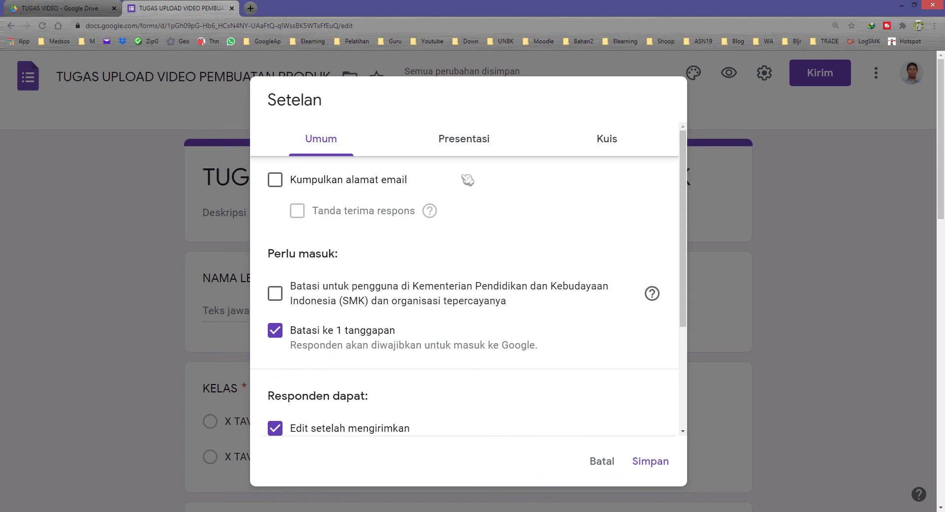
- Set the form's confirmation message to "Terimakasih, file kalian sudah diterima."
{"action": "left_click", "coordinate": [470, 145]}
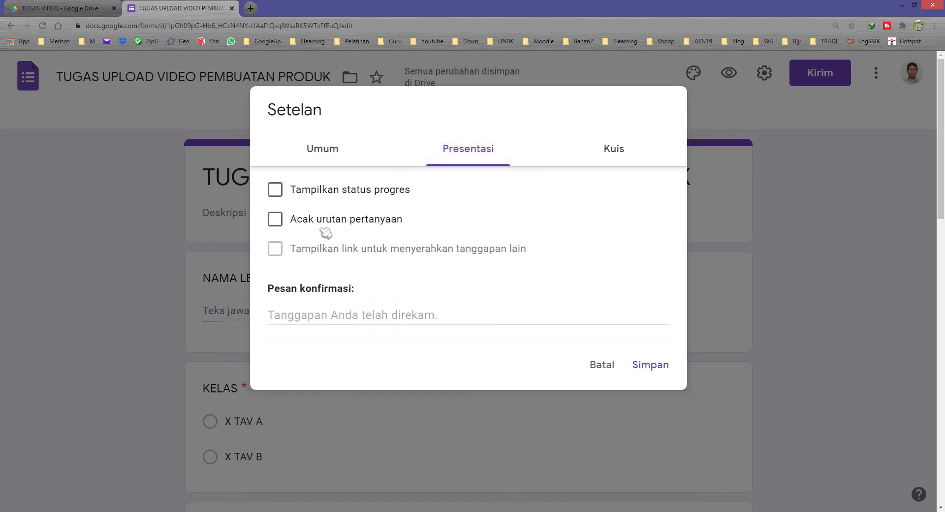
{"action": "left_click", "coordinate": [314, 312]}
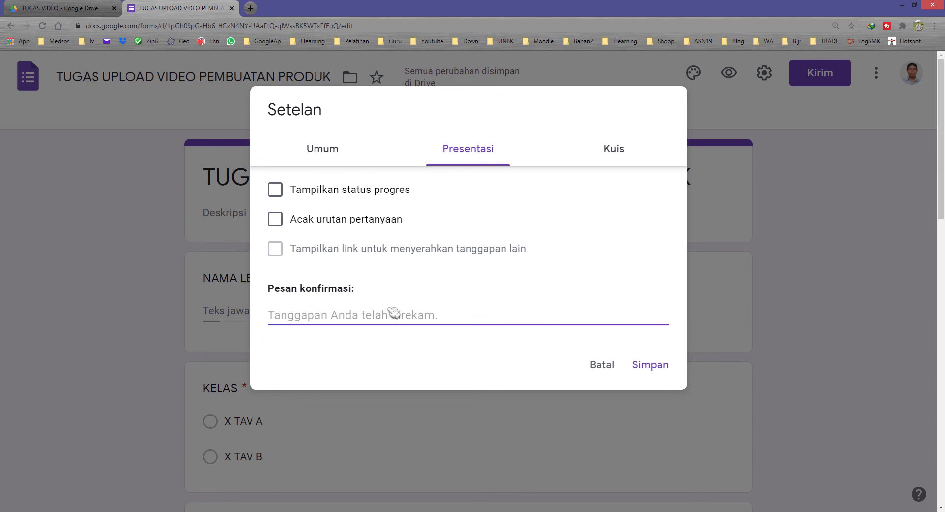
{"action": "type", "text": "Terim"}
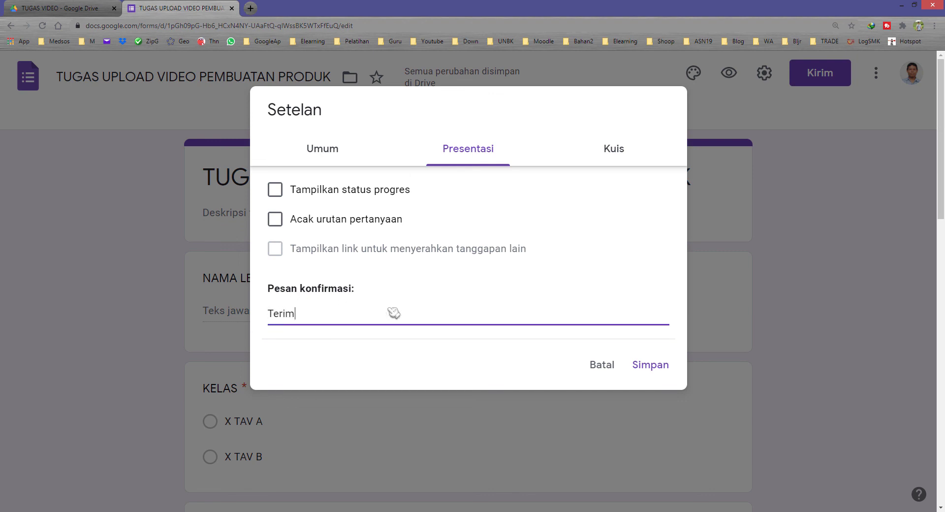
{"action": "type", "text": "akasih, file anda"}
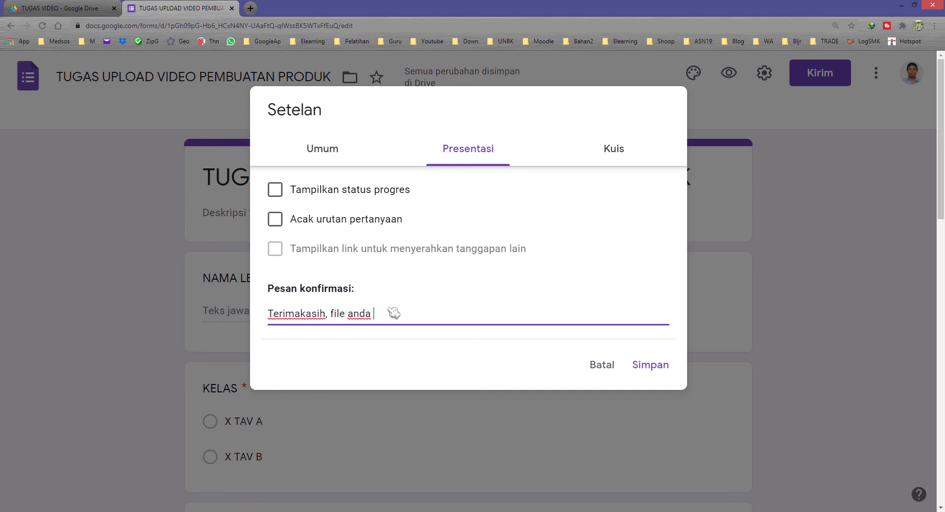
{"action": "key", "text": "ctrl+shift+Left"}
{"action": "type", "text": "kalian sudah diterima."}
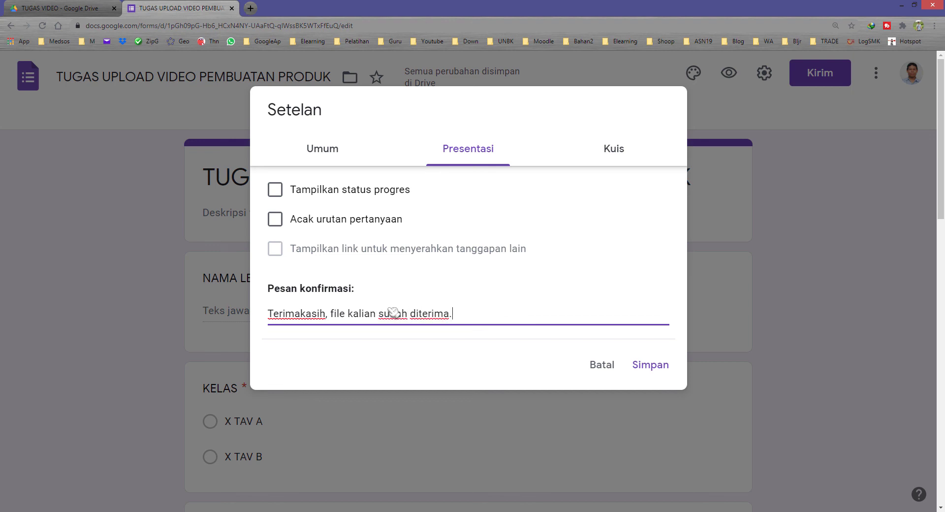
{"action": "left_click_drag", "start_coordinate": [466, 315], "coordinate": [266, 319]}
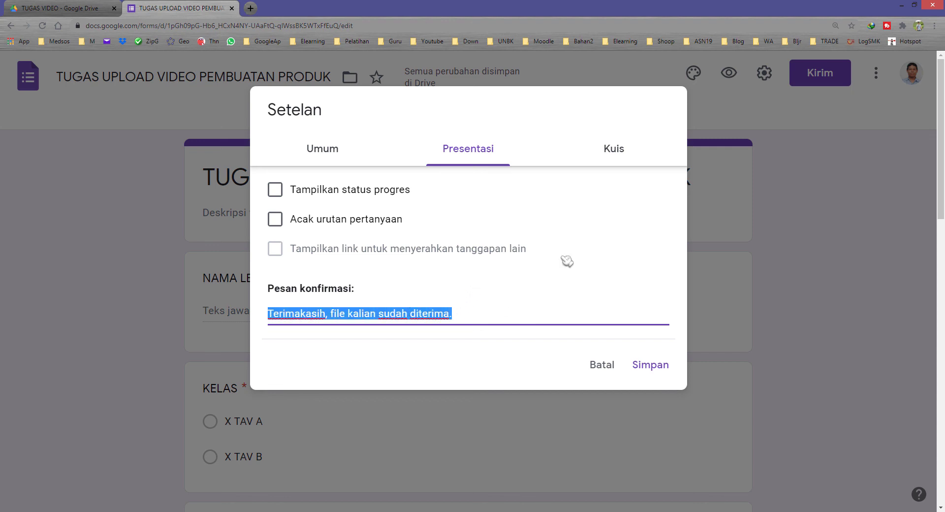
- Review the quiz, presentation and general settings once more and save them
{"action": "left_click", "coordinate": [613, 160]}
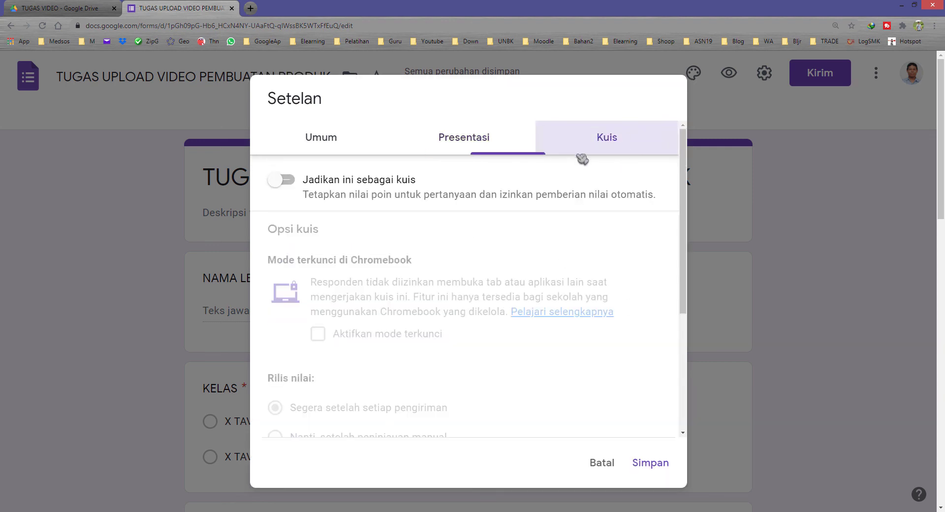
{"action": "left_click", "coordinate": [480, 147]}
{"action": "left_click", "coordinate": [335, 151]}
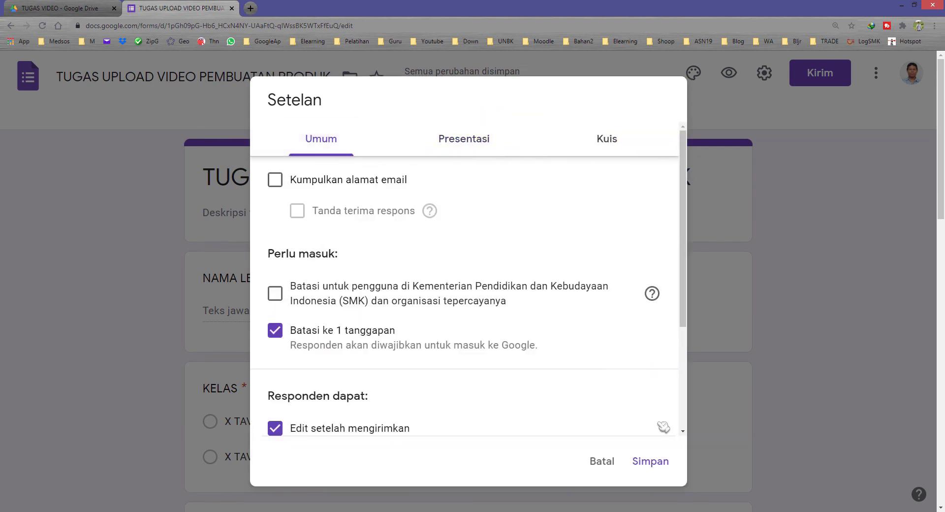
{"action": "left_click", "coordinate": [651, 462]}
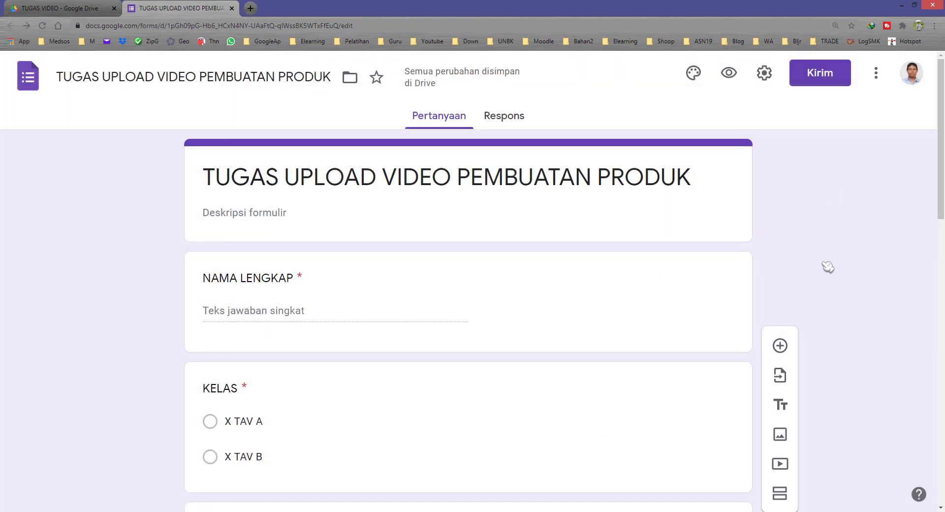
- Set the form's theme colour to orange-red with the darkest matching background tint
{"action": "scroll", "coordinate": [828, 264], "scroll_direction": "down", "scroll_amount": 1}
{"action": "scroll", "coordinate": [829, 256], "scroll_direction": "up", "scroll_amount": 1}
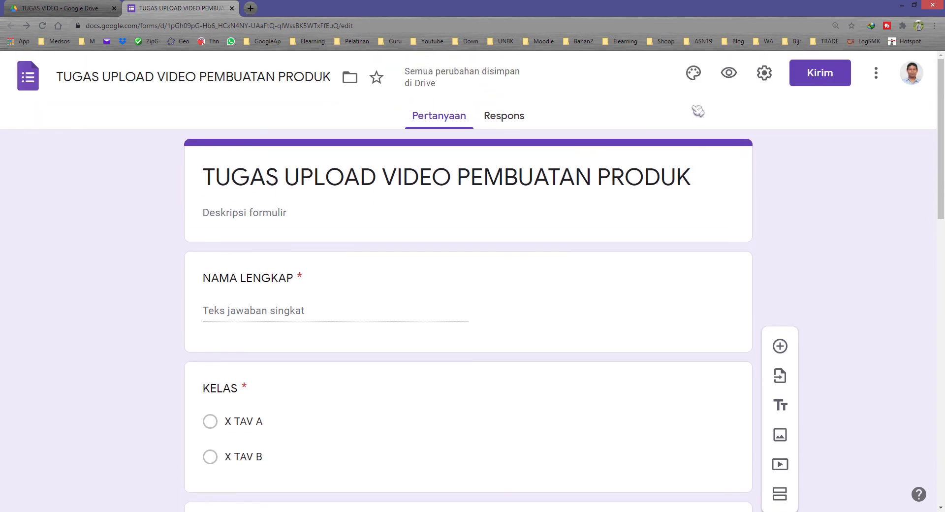
{"action": "left_click", "coordinate": [706, 78]}
{"action": "left_click", "coordinate": [746, 308]}
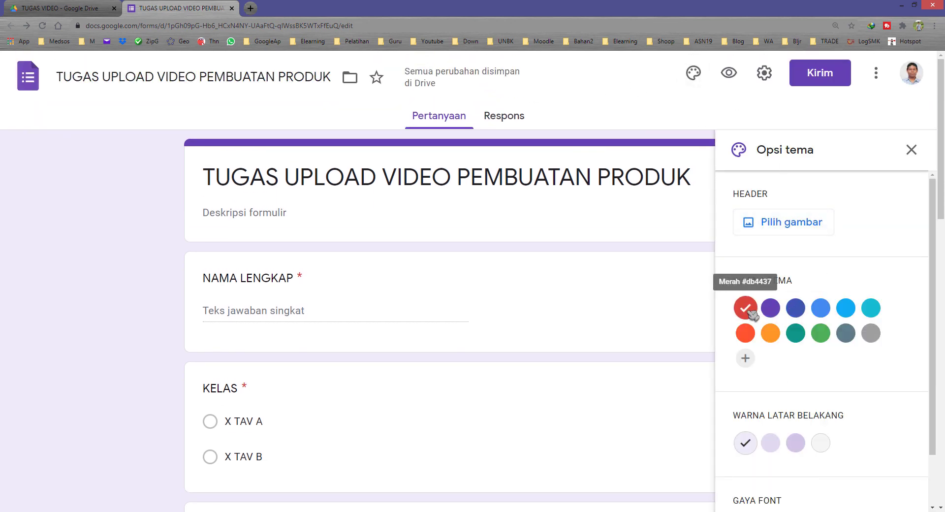
{"action": "left_click", "coordinate": [745, 333]}
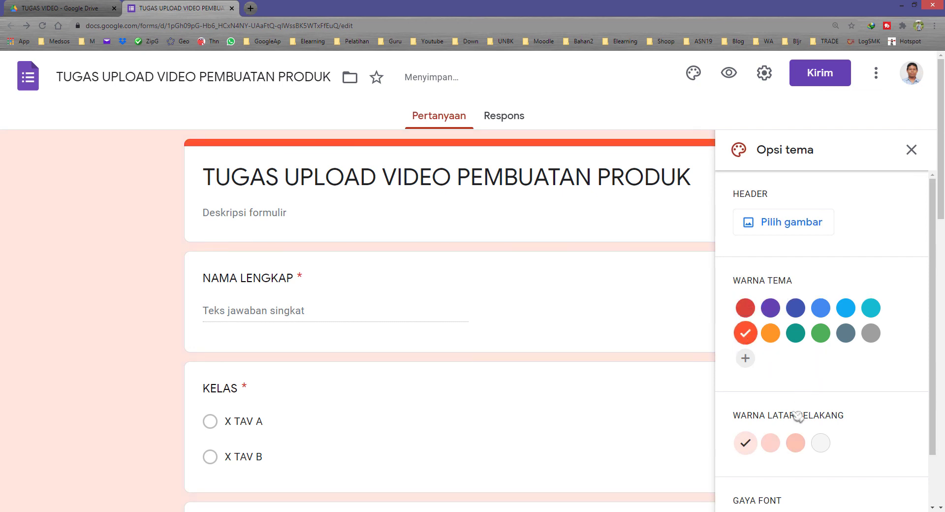
{"action": "left_click", "coordinate": [796, 443]}
- Change the form's font style to Lucu
{"action": "scroll", "coordinate": [812, 418], "scroll_direction": "down", "scroll_amount": 1}
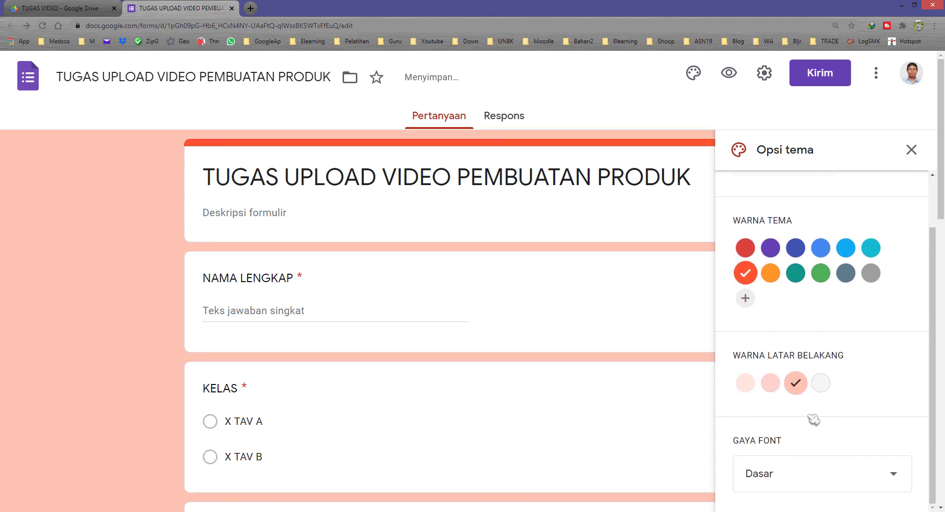
{"action": "left_click", "coordinate": [801, 481]}
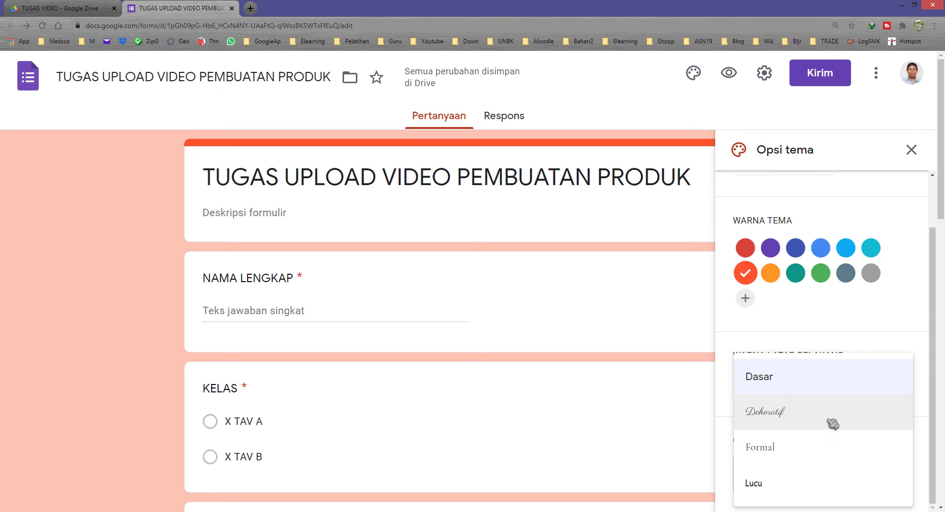
{"action": "left_click", "coordinate": [785, 484]}
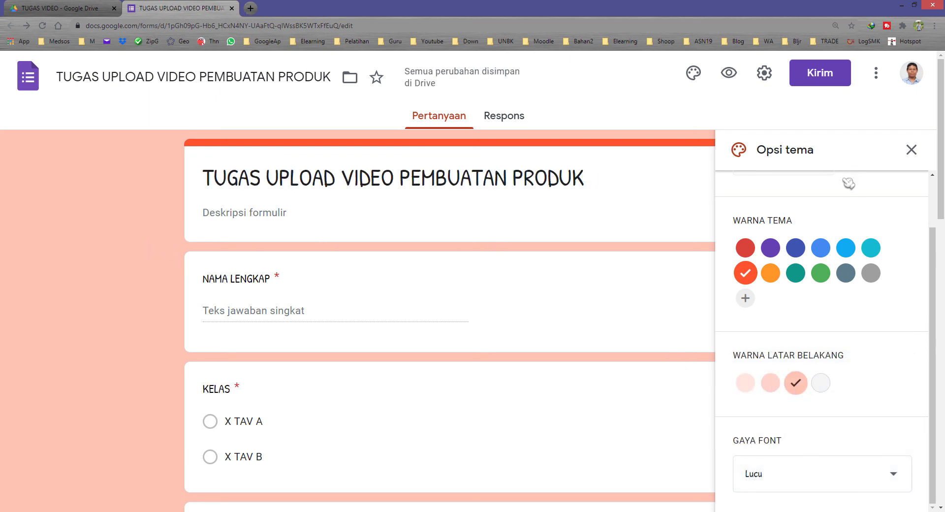
- Set the form's header image to the turquoise breakfast tray and gifts picture from the Ilustrasi themes and close the theme options
{"action": "scroll", "coordinate": [814, 239], "scroll_direction": "up", "scroll_amount": 1}
{"action": "left_click", "coordinate": [782, 222]}
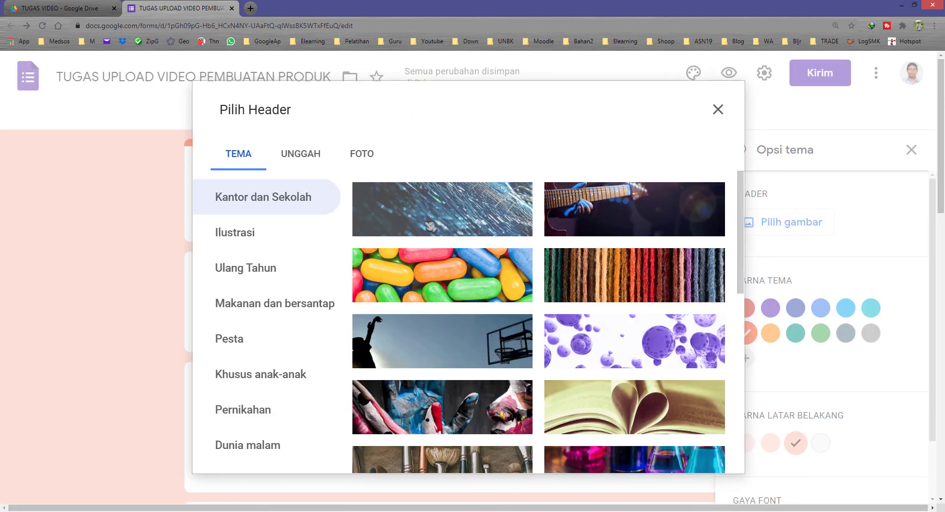
{"action": "scroll", "coordinate": [431, 227], "scroll_direction": "down", "scroll_amount": 8}
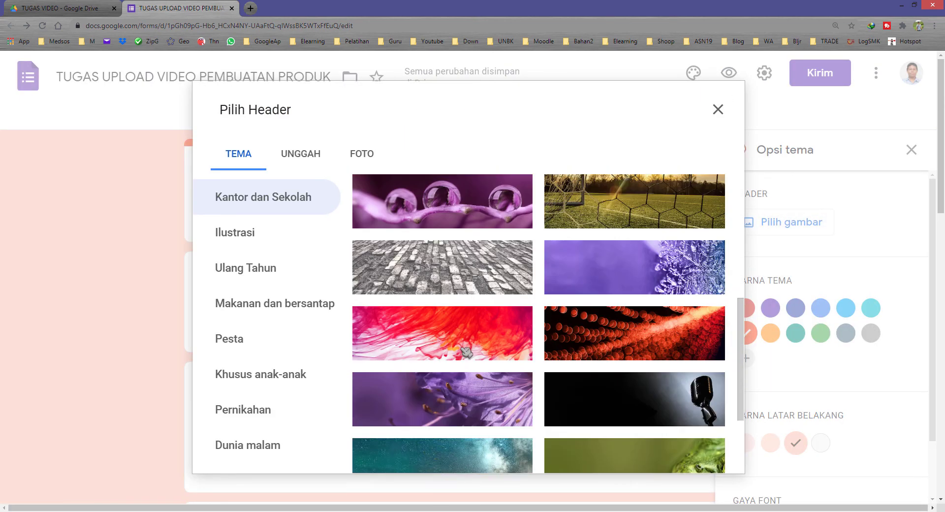
{"action": "scroll", "coordinate": [466, 352], "scroll_direction": "down", "scroll_amount": 10}
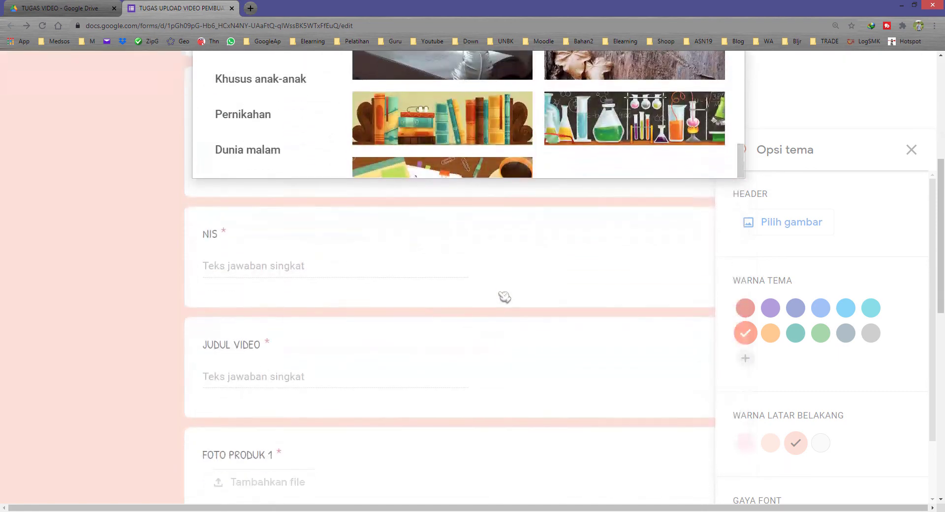
{"action": "scroll", "coordinate": [504, 297], "scroll_direction": "up", "scroll_amount": 4}
{"action": "scroll", "coordinate": [481, 280], "scroll_direction": "up", "scroll_amount": 4}
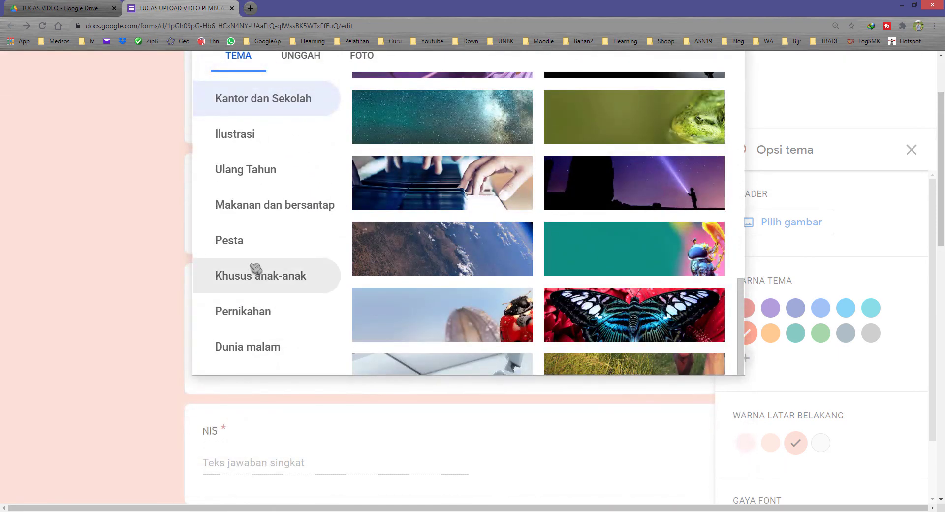
{"action": "left_click", "coordinate": [249, 137]}
{"action": "scroll", "coordinate": [531, 285], "scroll_direction": "up", "scroll_amount": 2}
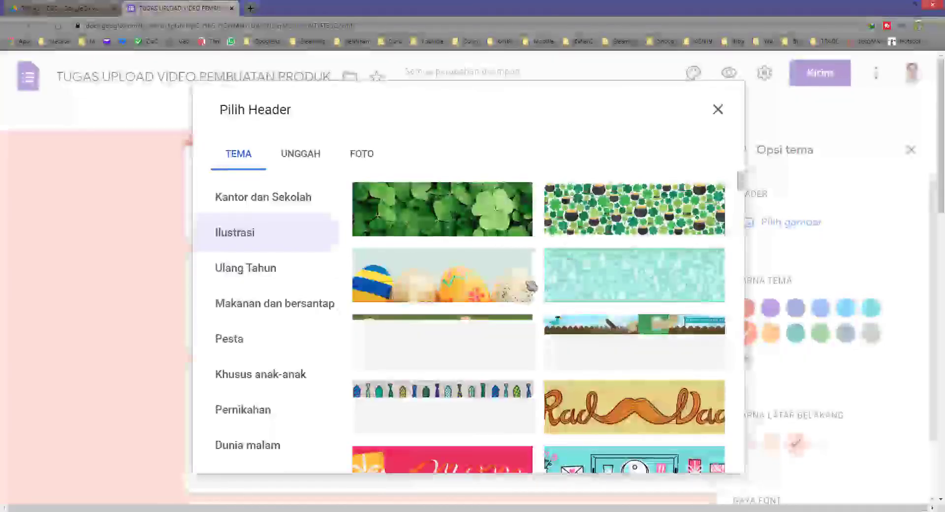
{"action": "scroll", "coordinate": [532, 285], "scroll_direction": "down", "scroll_amount": 3}
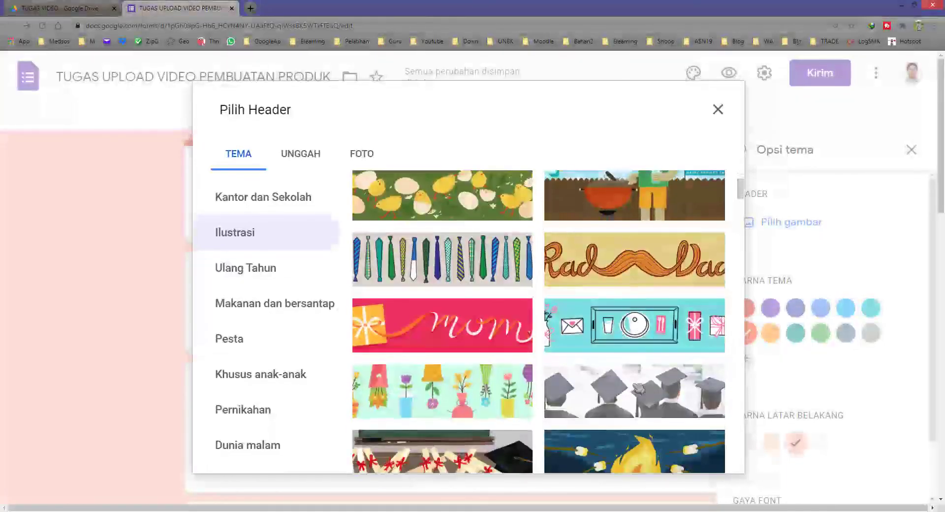
{"action": "scroll", "coordinate": [638, 389], "scroll_direction": "down", "scroll_amount": 1}
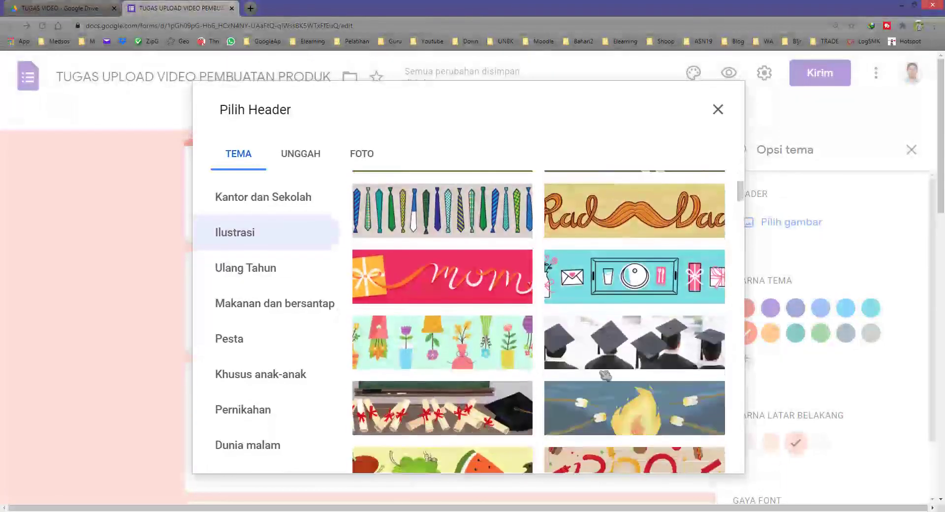
{"action": "left_click", "coordinate": [614, 272]}
{"action": "left_click", "coordinate": [701, 457]}
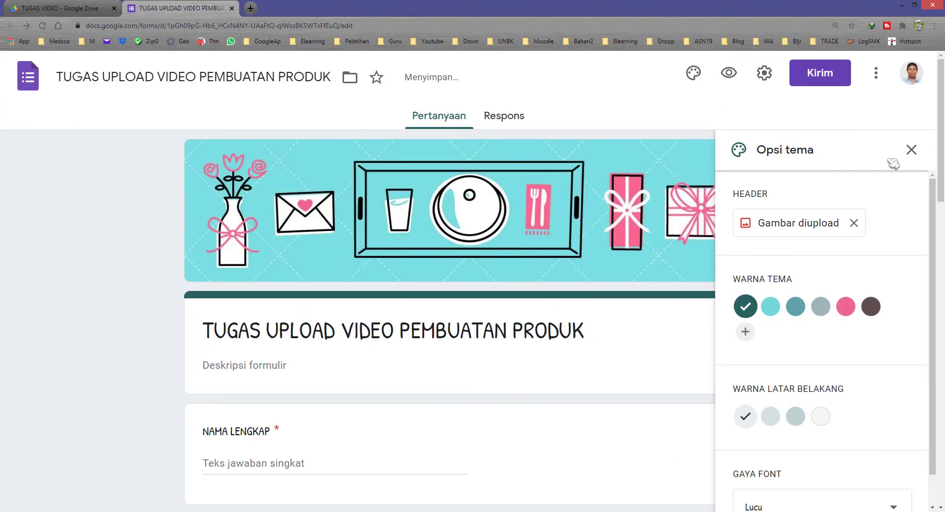
{"action": "left_click", "coordinate": [912, 151]}
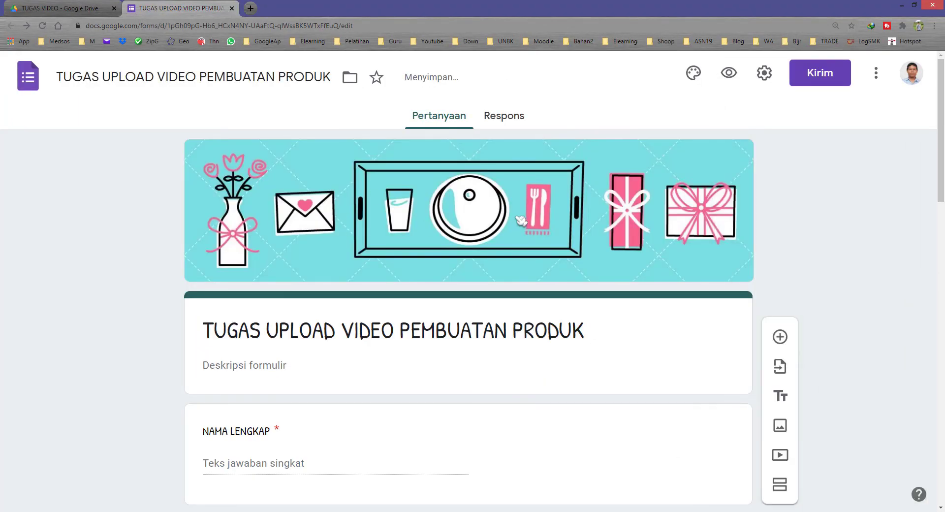
- Generate a shortened sharing link for the form and copy it, leaving email address collection off
{"action": "scroll", "coordinate": [819, 247], "scroll_direction": "down", "scroll_amount": 7}
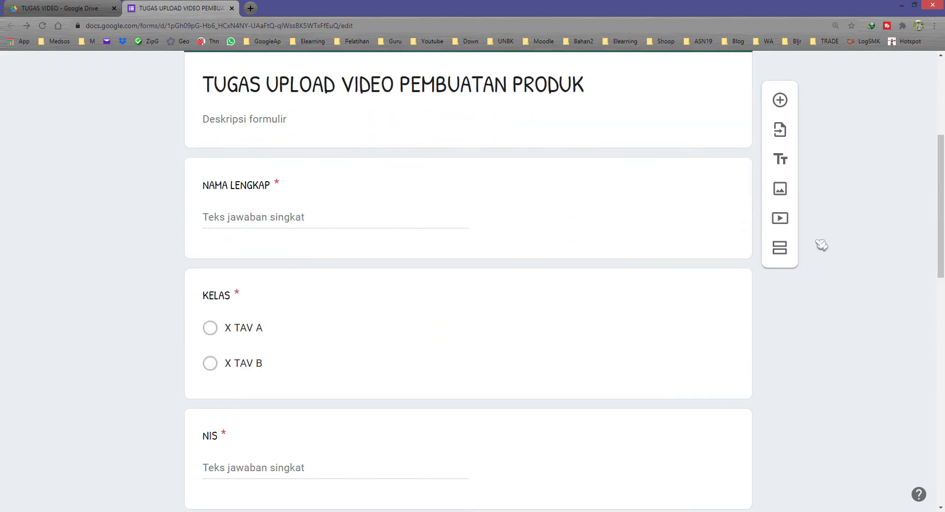
{"action": "scroll", "coordinate": [818, 246], "scroll_direction": "up", "scroll_amount": 7}
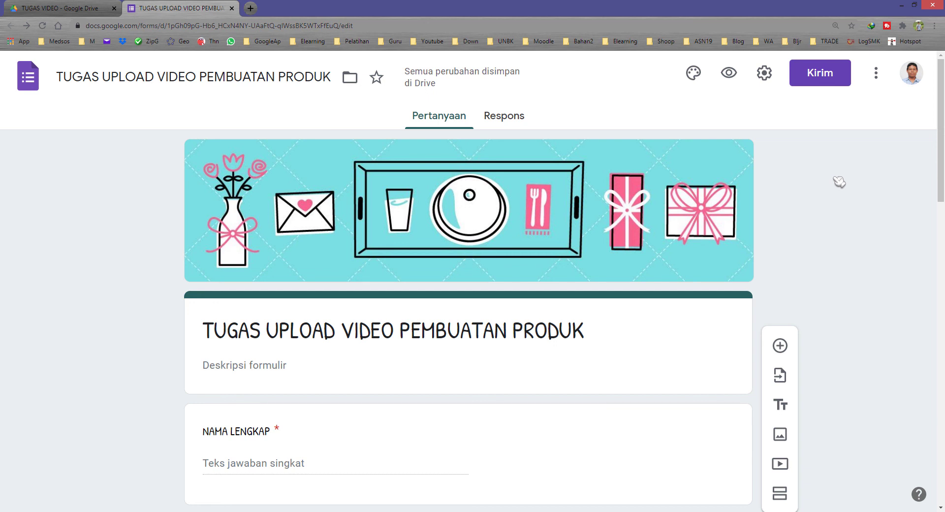
{"action": "left_click", "coordinate": [826, 77]}
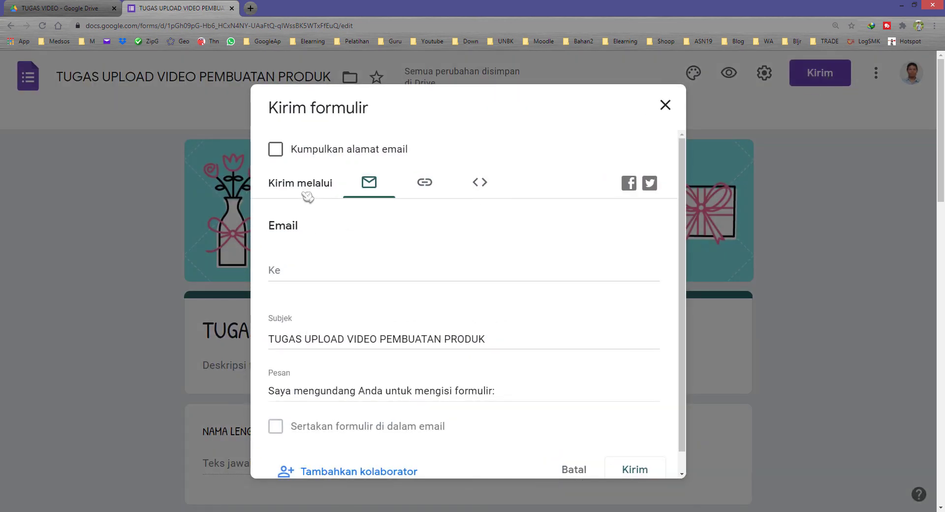
{"action": "left_click", "coordinate": [428, 187]}
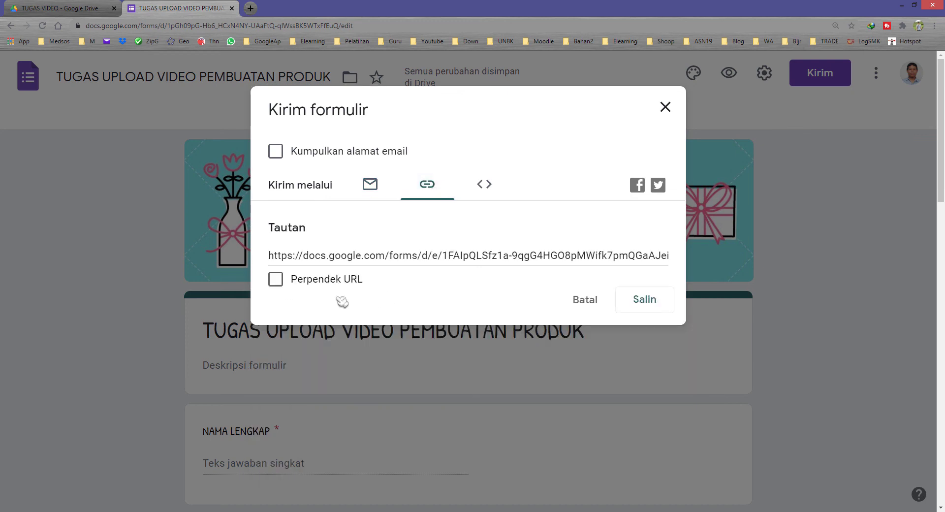
{"action": "left_click", "coordinate": [315, 284]}
{"action": "key", "text": "ctrl+c"}
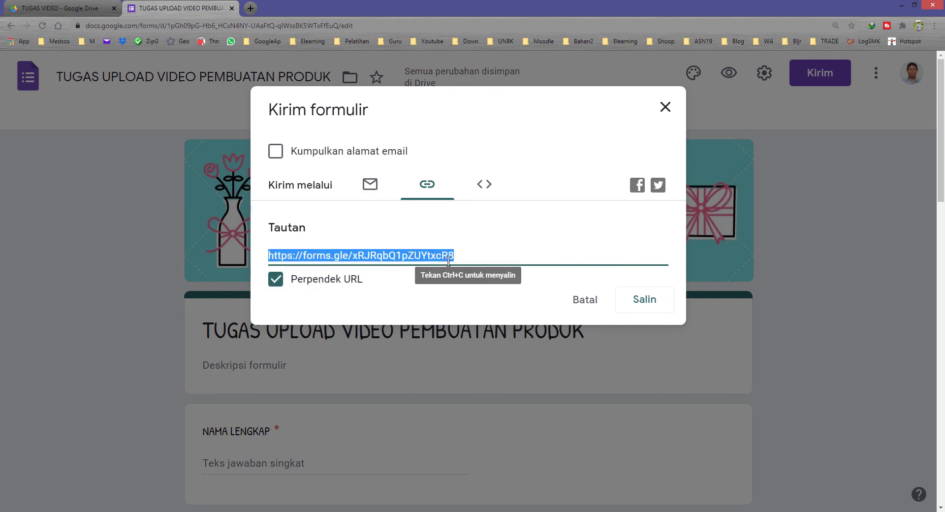
{"action": "left_click", "coordinate": [651, 305]}
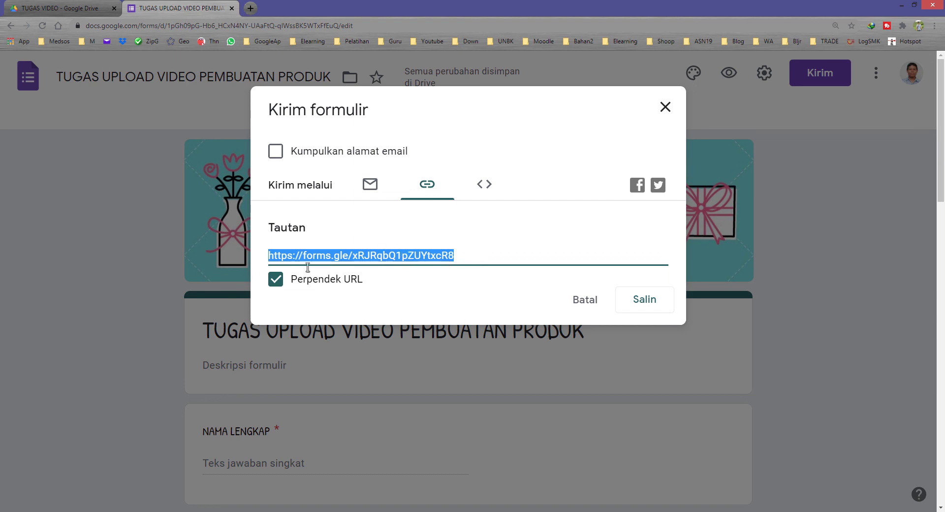
- Switch to the Notepad notes and paste the shortened form link on a new line below "- Setting Formulir"
{"action": "left_click", "coordinate": [158, 509]}
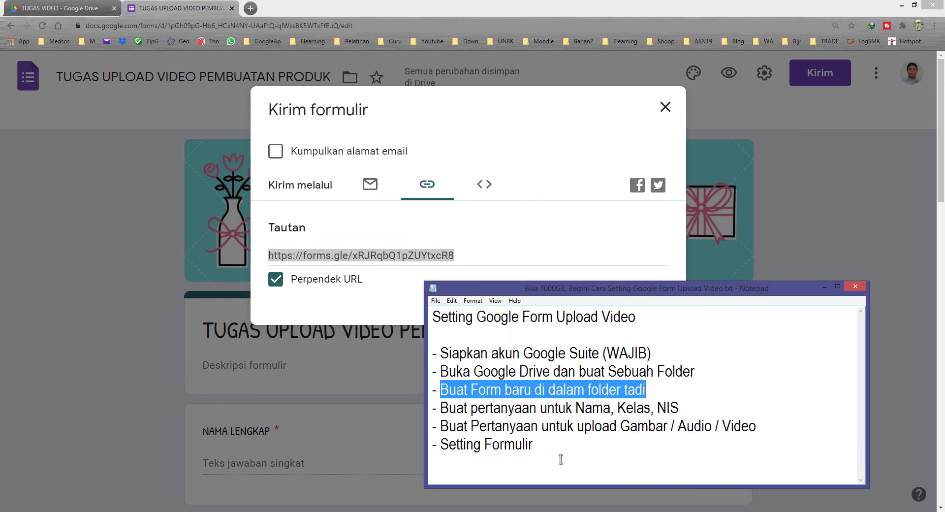
{"action": "left_click", "coordinate": [561, 460]}
{"action": "key", "text": "Return"}
{"action": "key", "text": "ctrl+v"}
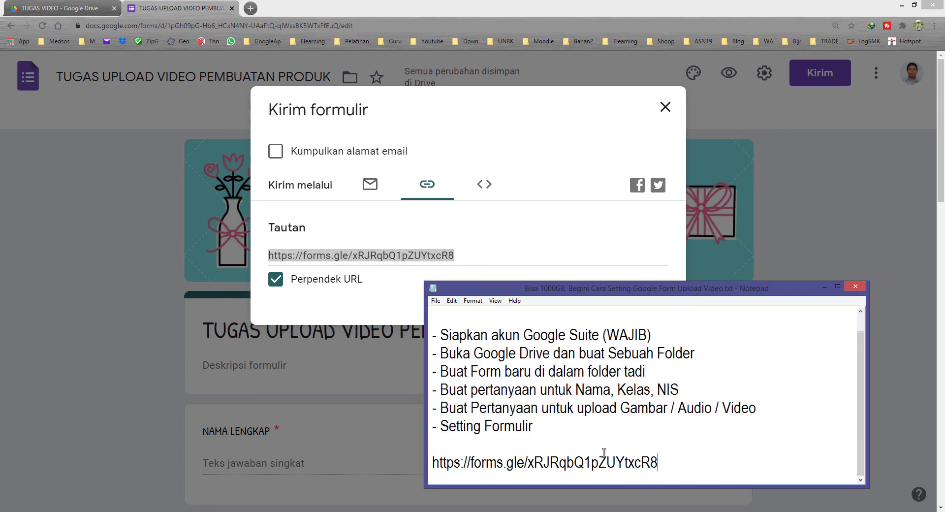
{"action": "key", "text": "Return"}
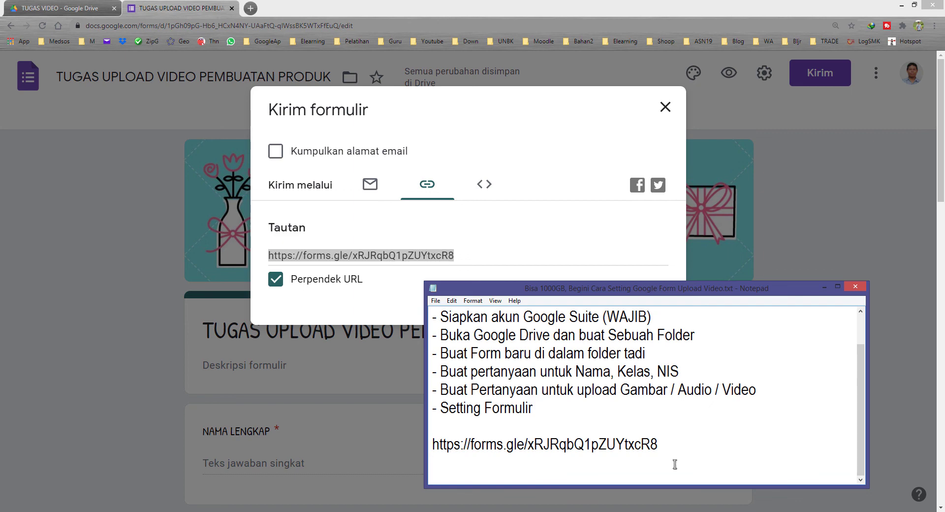
{"action": "scroll", "coordinate": [675, 464], "scroll_direction": "up", "scroll_amount": 1}
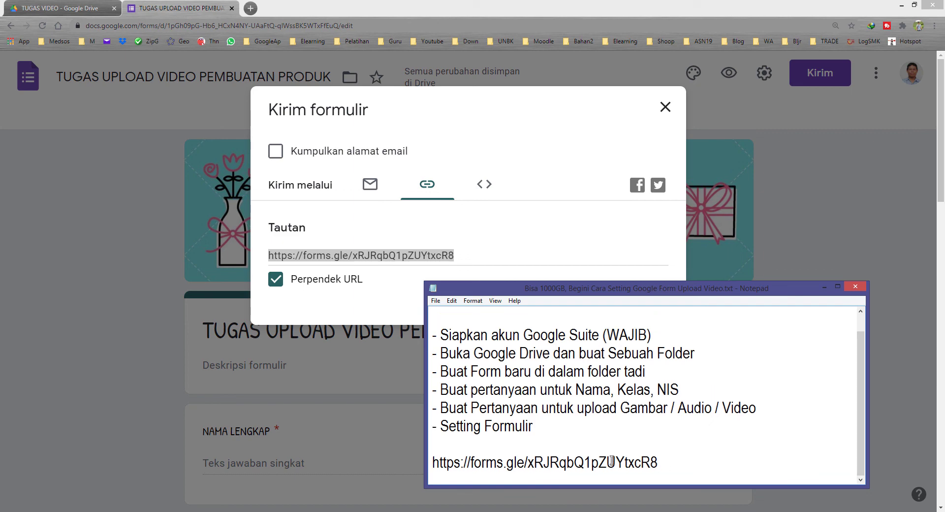